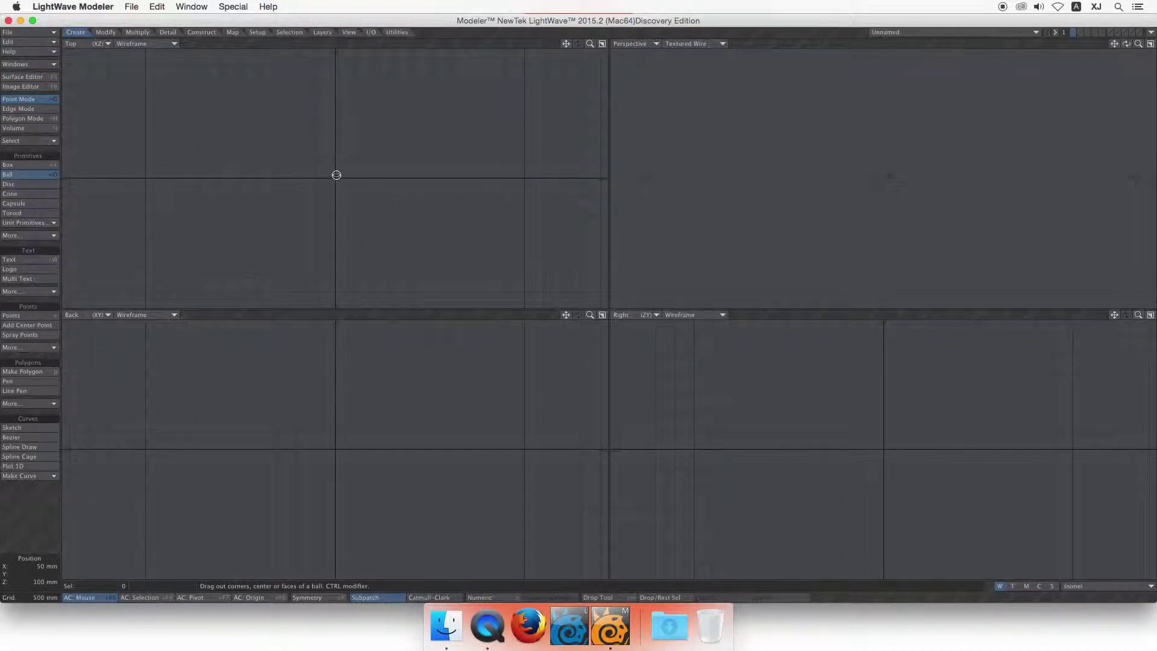
- Draw a ball around the origin and stretch it to about 5.3 m wide, 3.8 m high and 5.1 m deep
left_click_drag(334, 179, 419, 257)
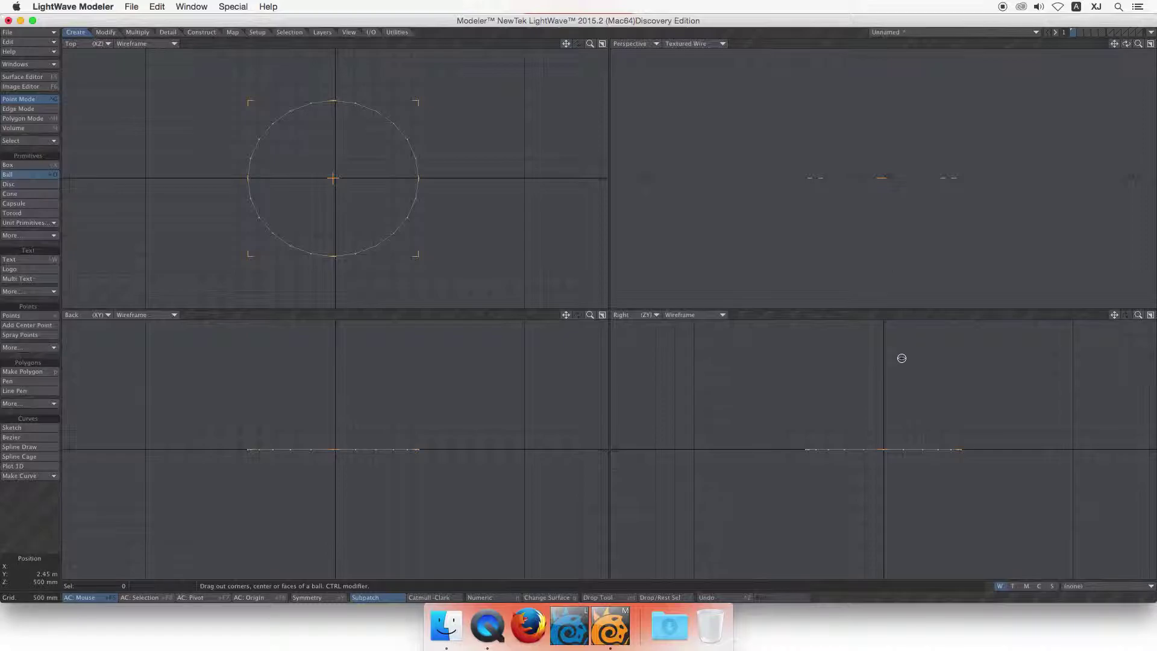
left_click(883, 97)
left_click_drag(884, 98, 881, 117)
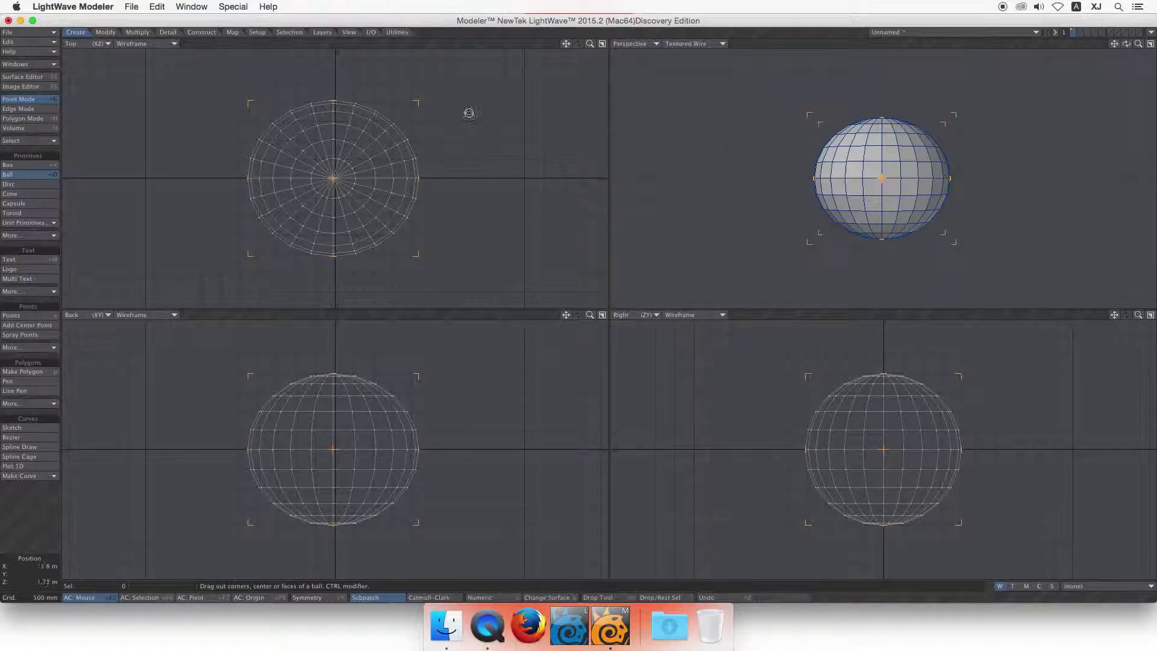
left_click_drag(418, 102, 464, 82)
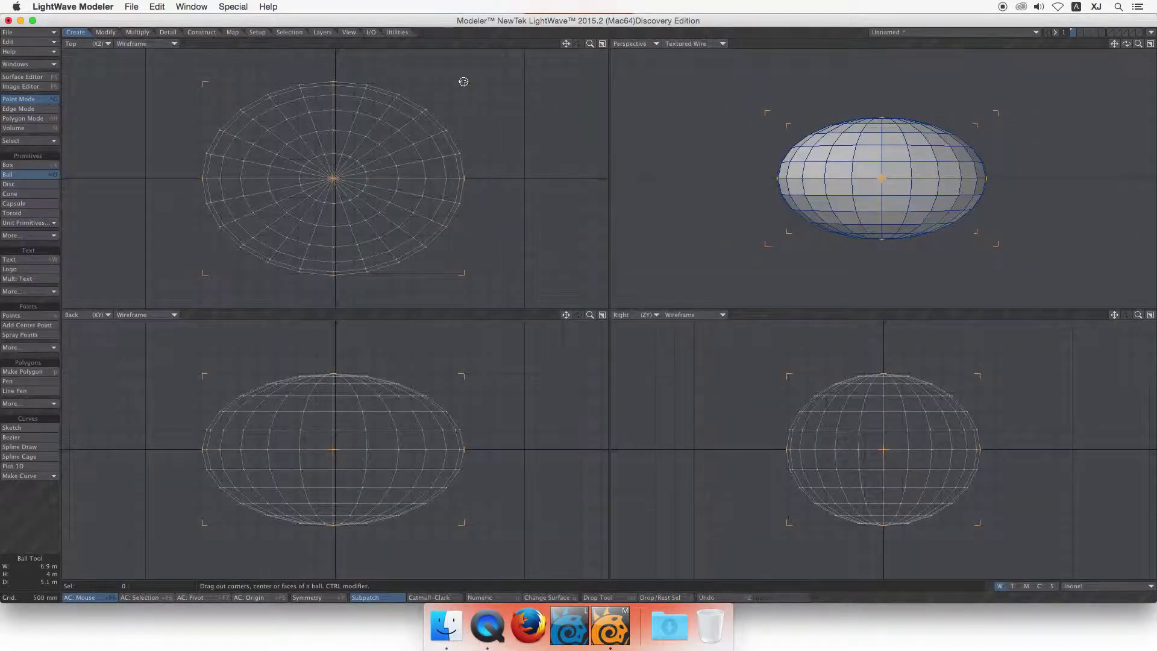
left_click_drag(463, 375, 436, 381)
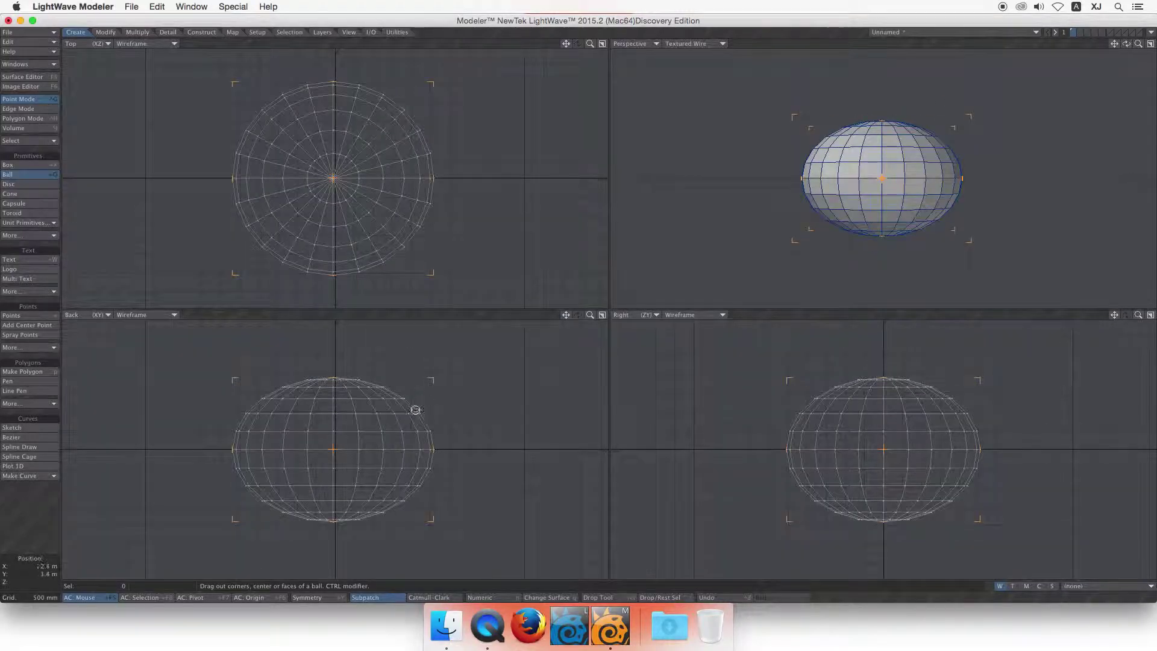
mouse_move(331, 451)
left_mouse_down()
mouse_move(335, 400)
mouse_move(354, 434)
mouse_move(336, 451)
left_mouse_up()
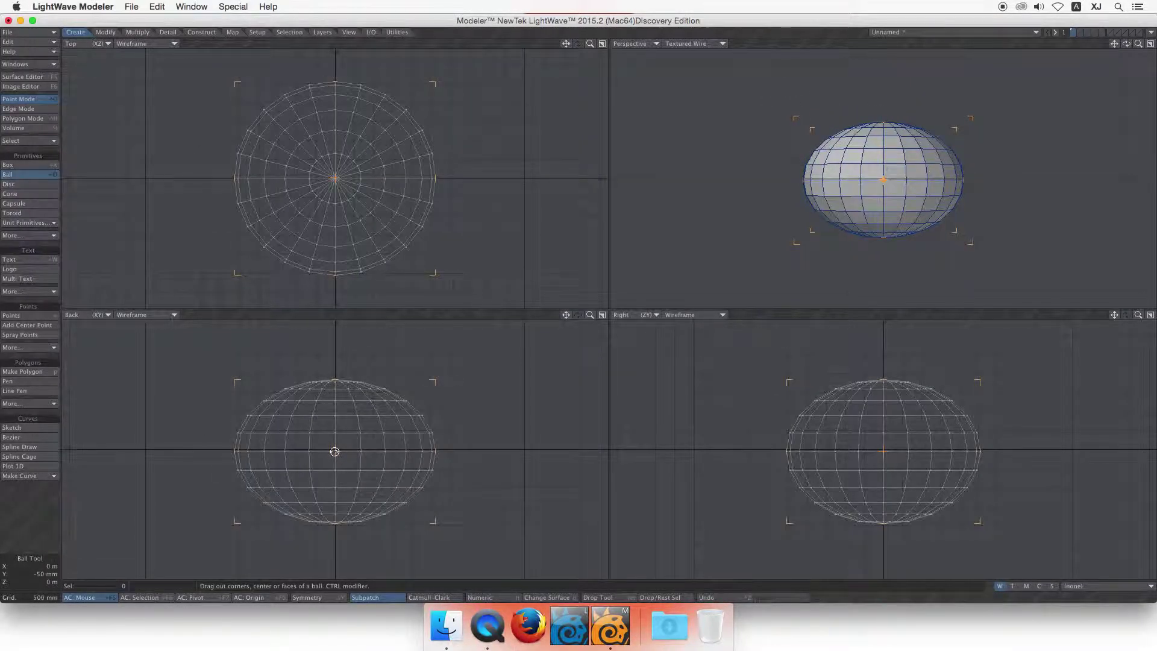
- Delete the drawn ball and create a new one from the Ball tool's numeric settings
key("space")
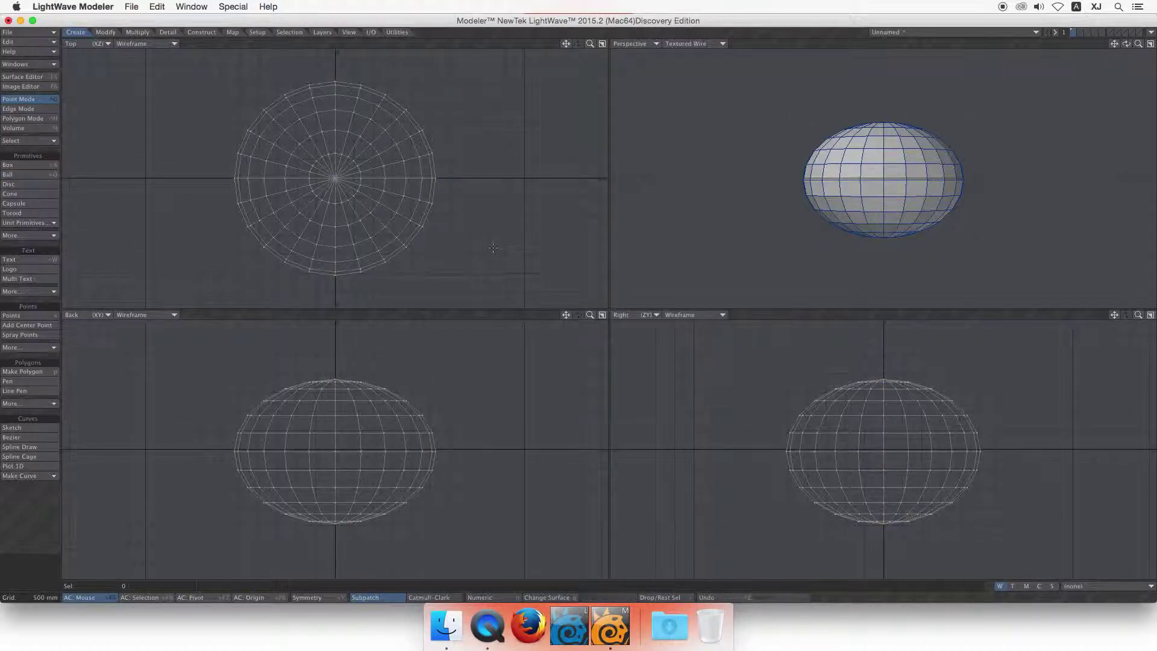
key("Delete")
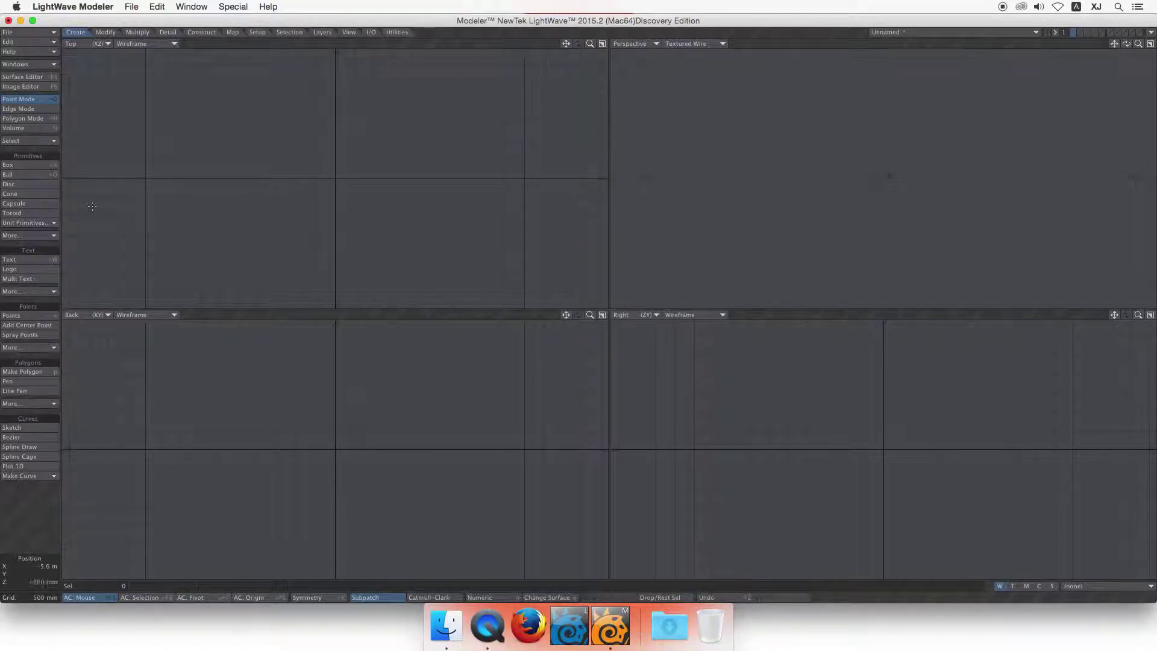
left_click(31, 176)
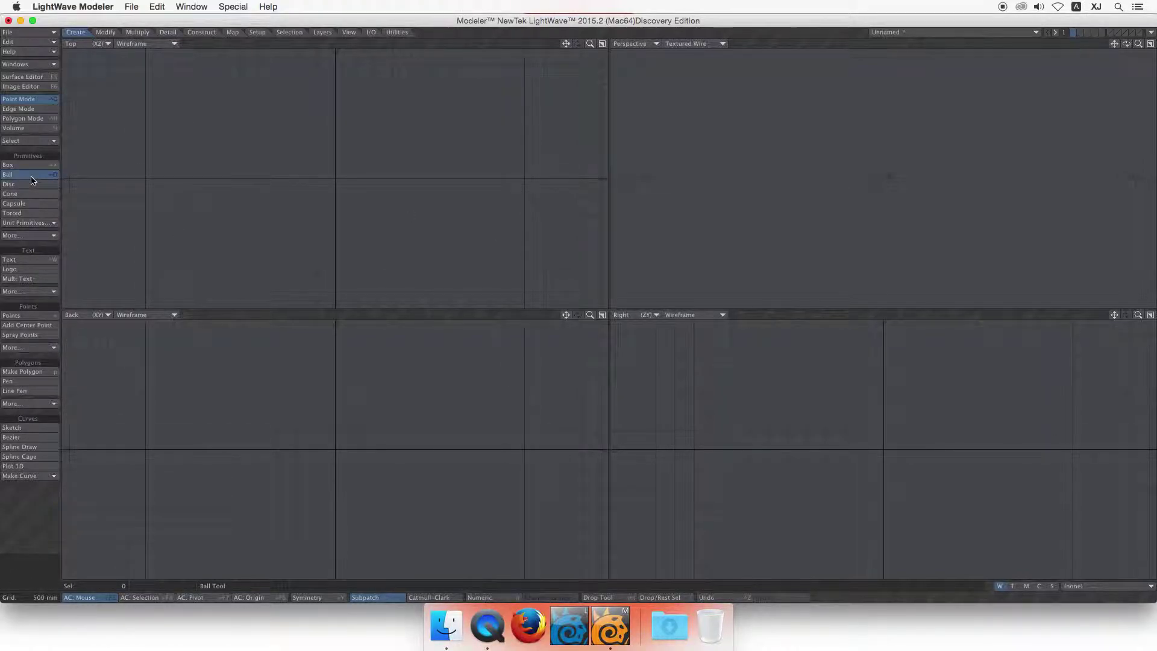
key("n")
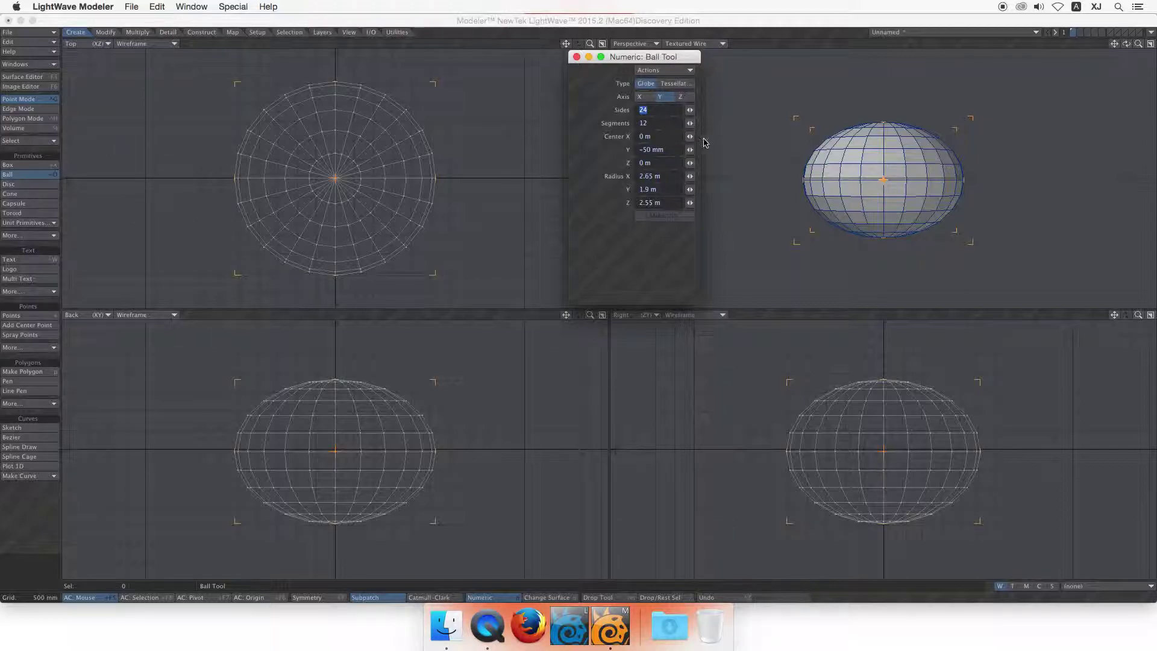
left_click_drag(667, 57, 688, 81)
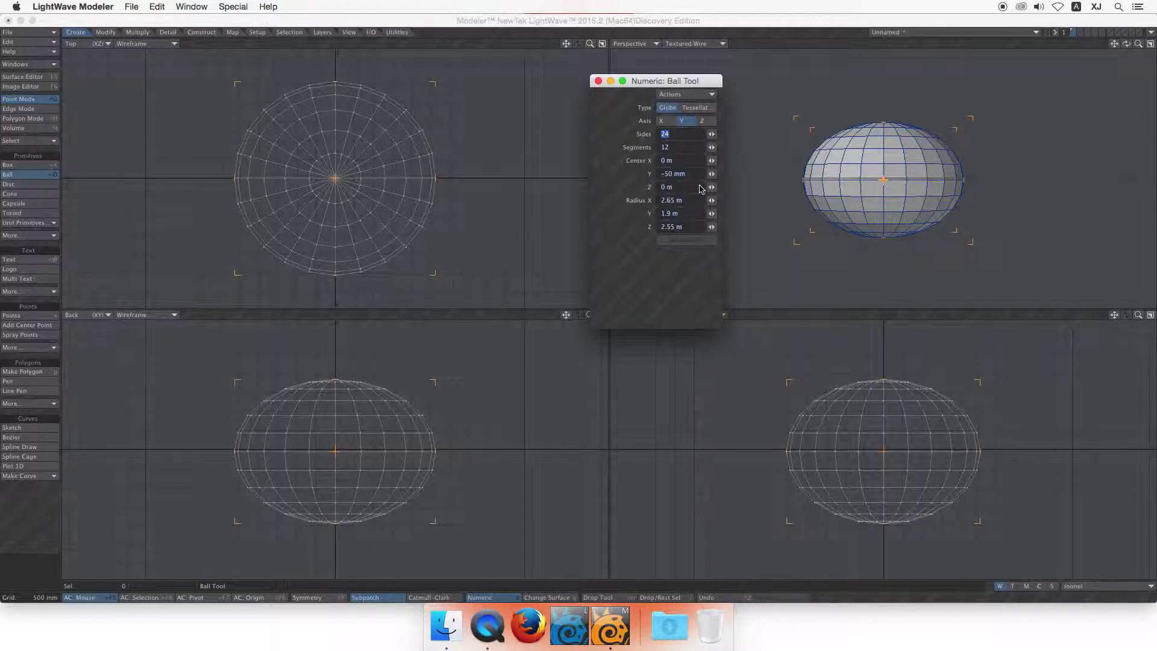
- Try 5 and 30 sides for the ball, finishing with the number of sides set to 24
type("5")
key("Tab")
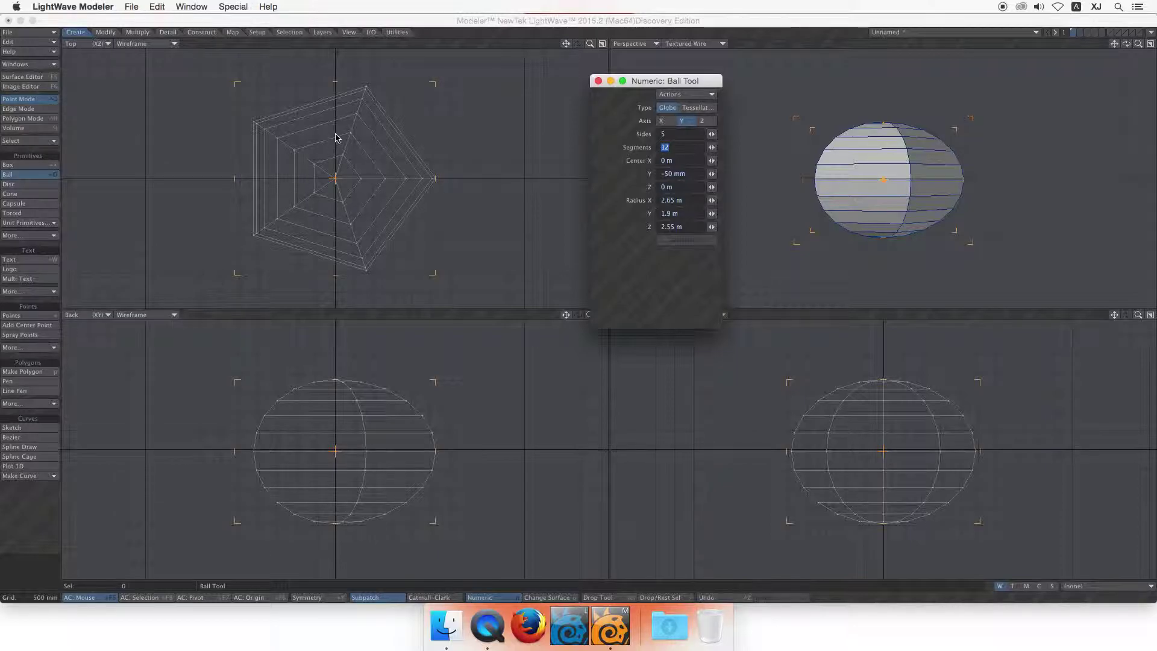
left_click(674, 134)
key("Tab")
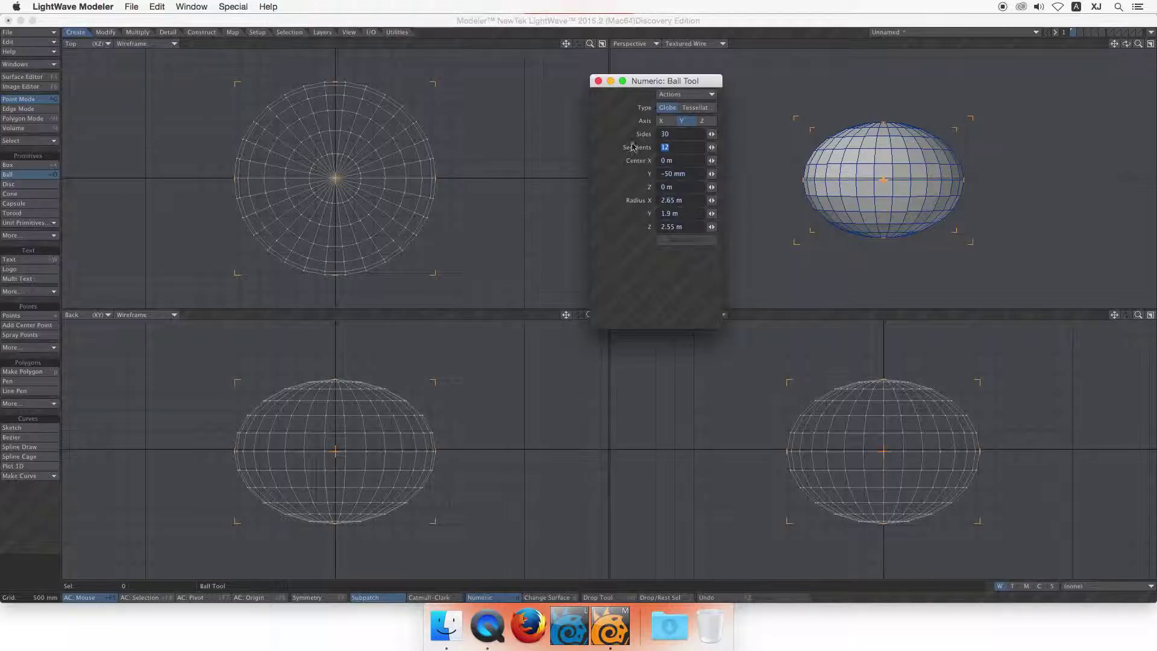
left_click(678, 134)
type("24")
key("Tab")
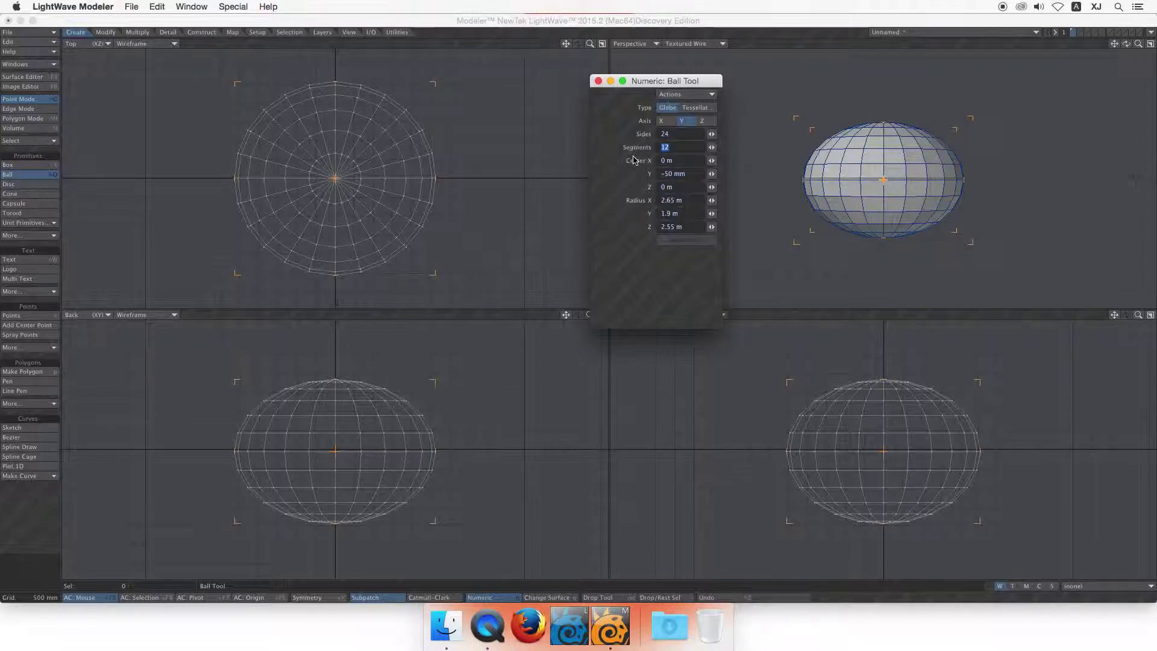
- Try 3 and 50 segments for the ball, finishing with the segment count set to 12
type("3")
key("Tab")
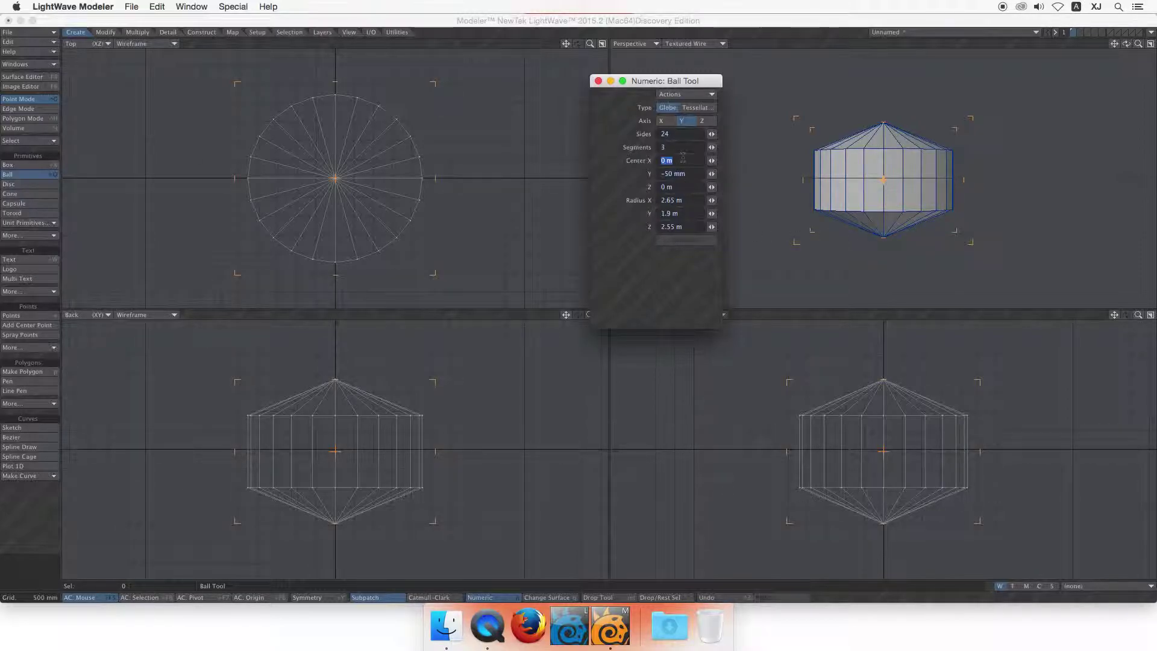
left_click_drag(683, 148, 607, 144)
type("50")
key("Tab")
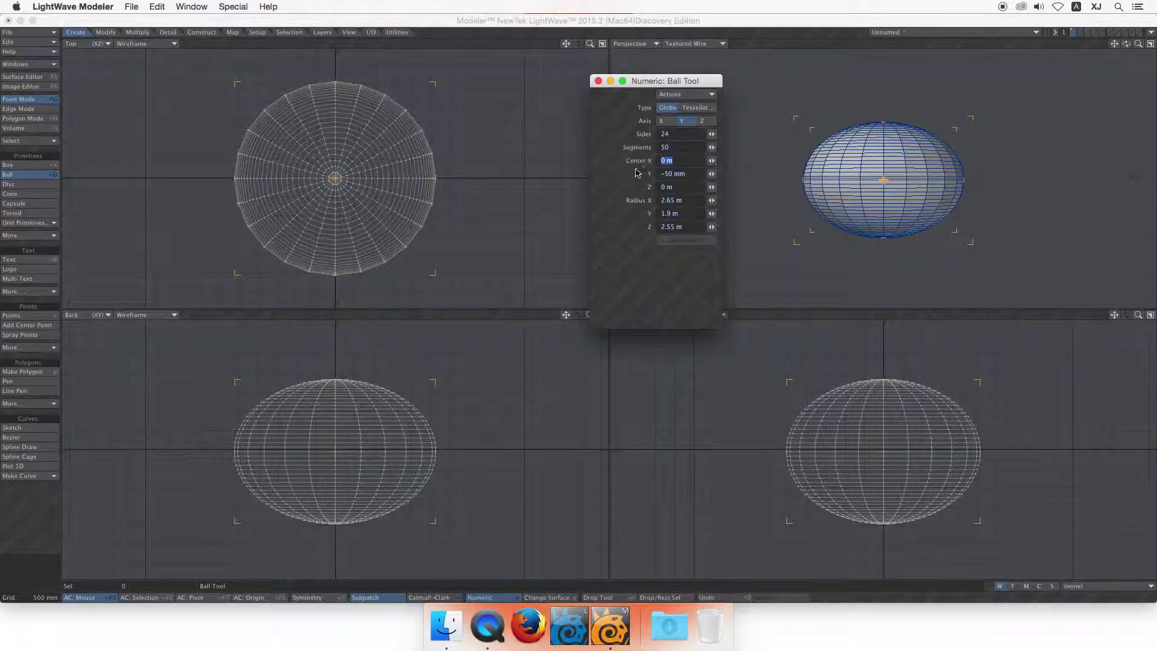
key("shift+Tab")
type("12")
key("Tab")
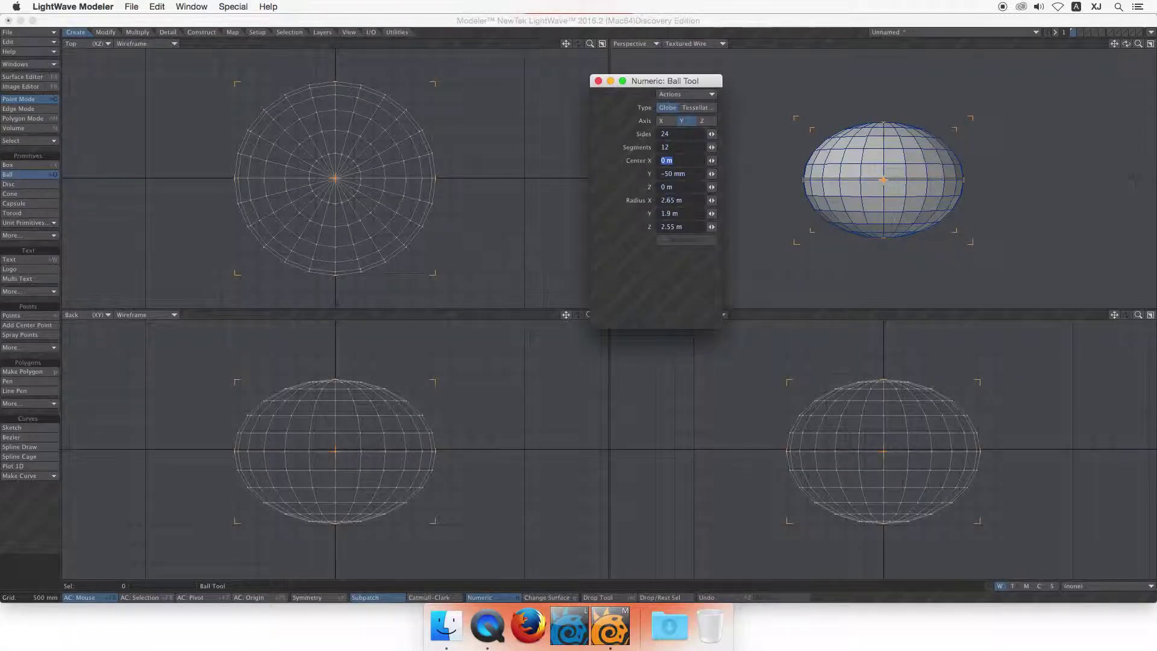
- Centre the ball at 0 m in Y and set its X, Y and Z radii to 3 m
key("Tab")
type("0")
key("Tab")
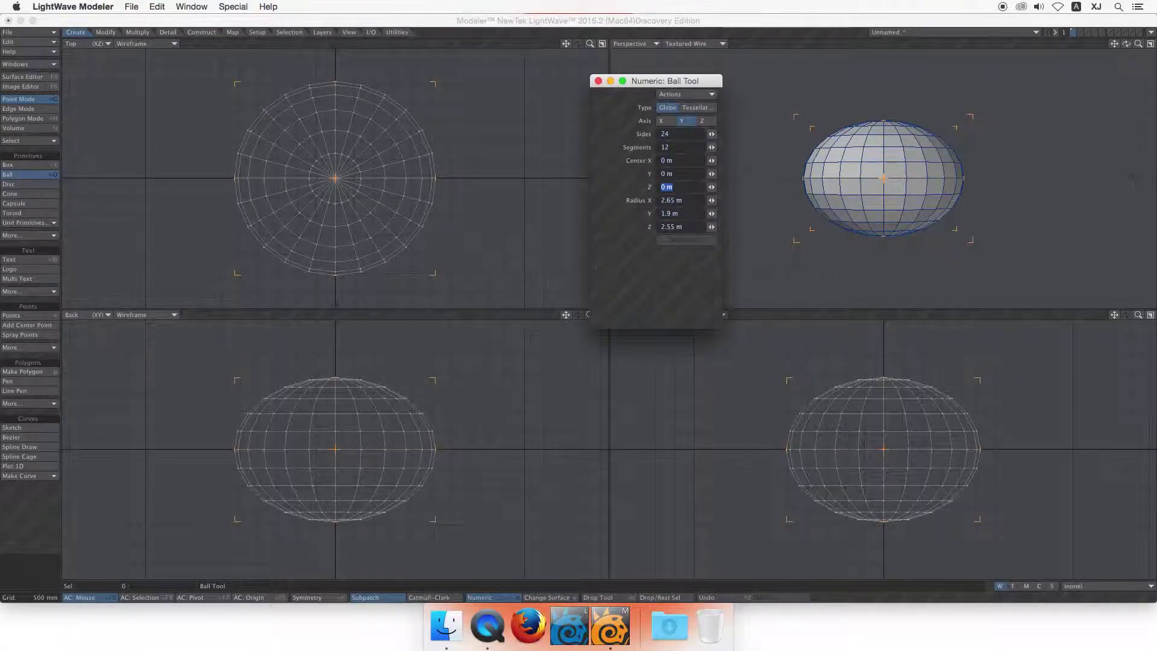
key("Tab")
type("3")
key("Tab")
type("3")
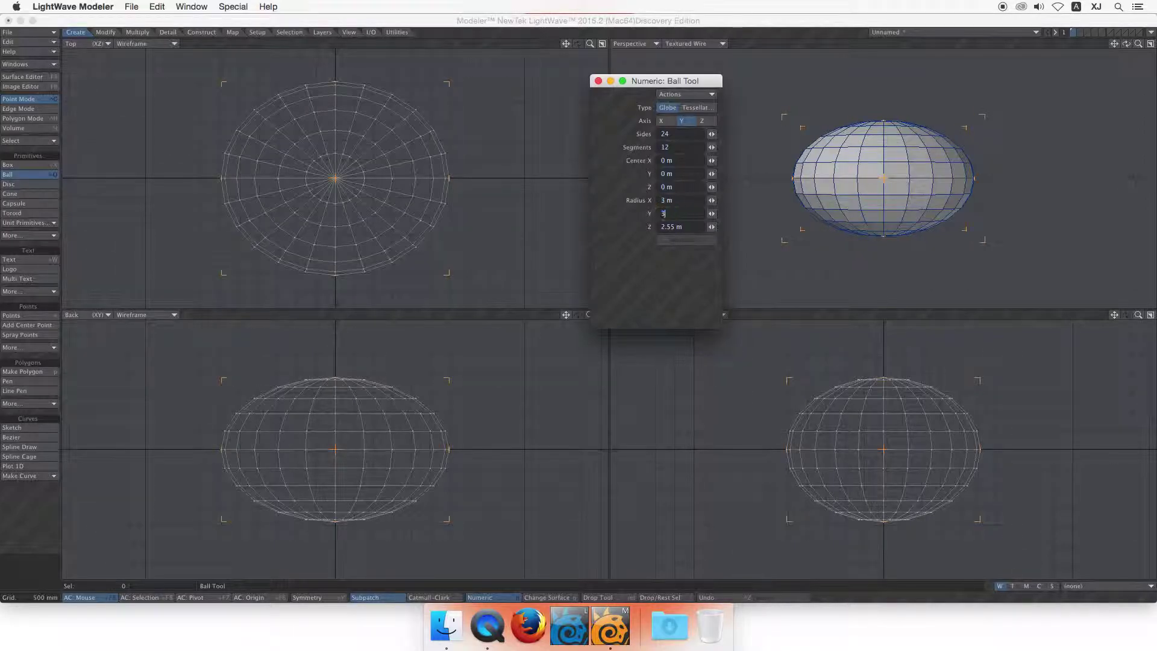
key("Tab")
type("3")
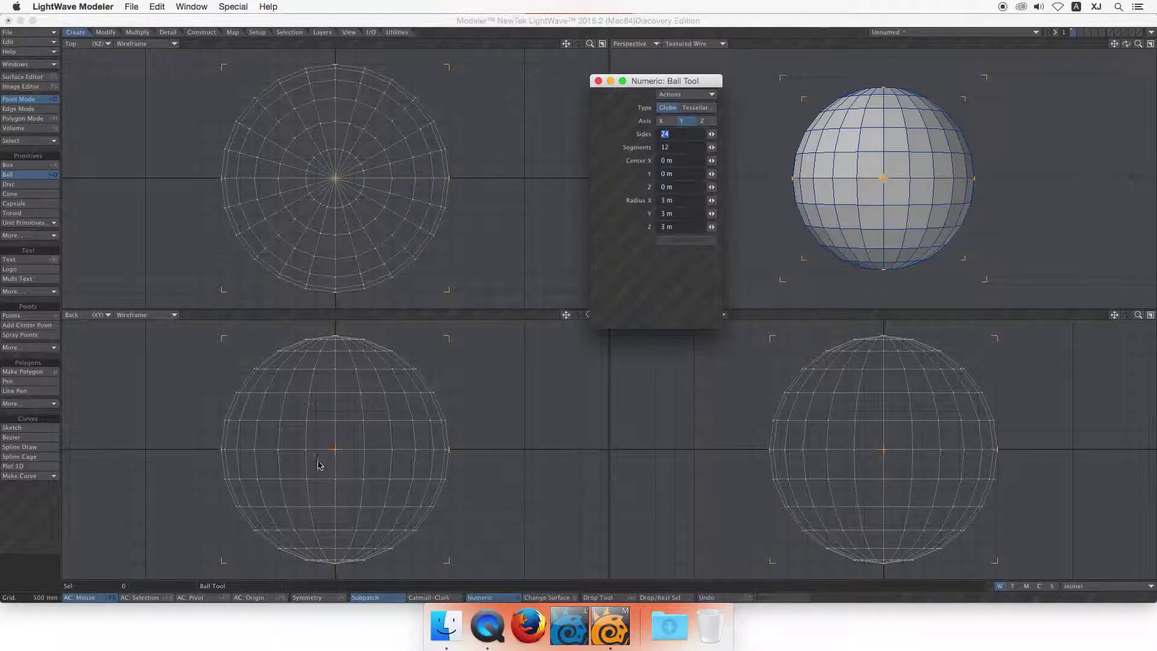
- Try the X and Z axes for the ball's poles and set the axis back to Y
left_click(662, 121)
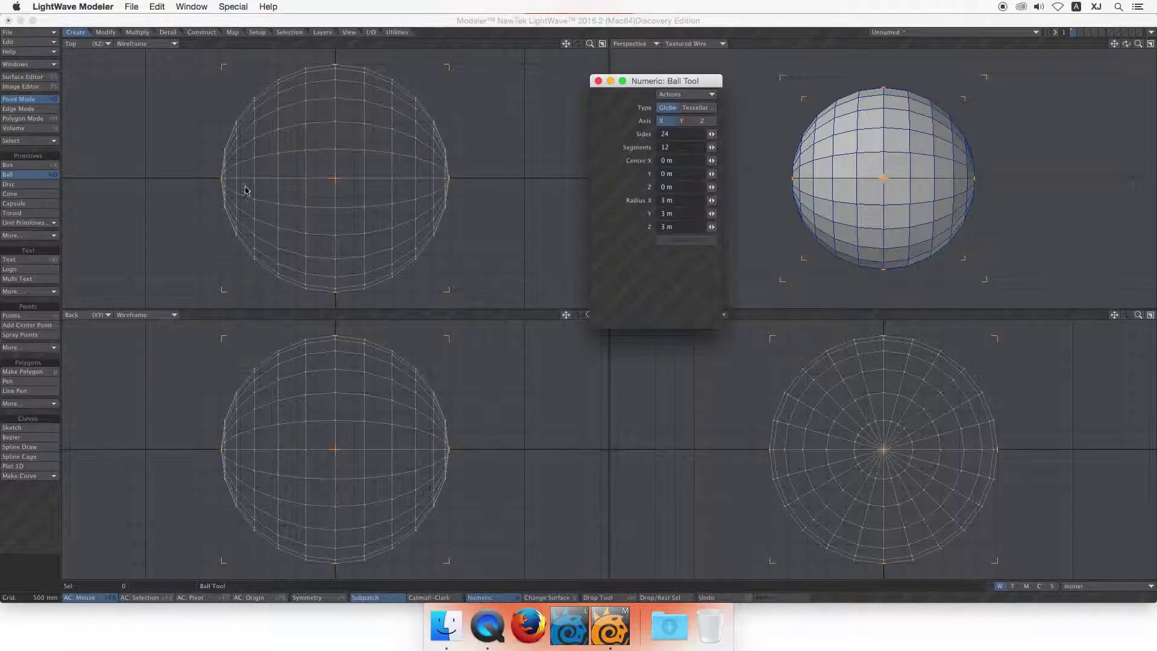
left_click(702, 123)
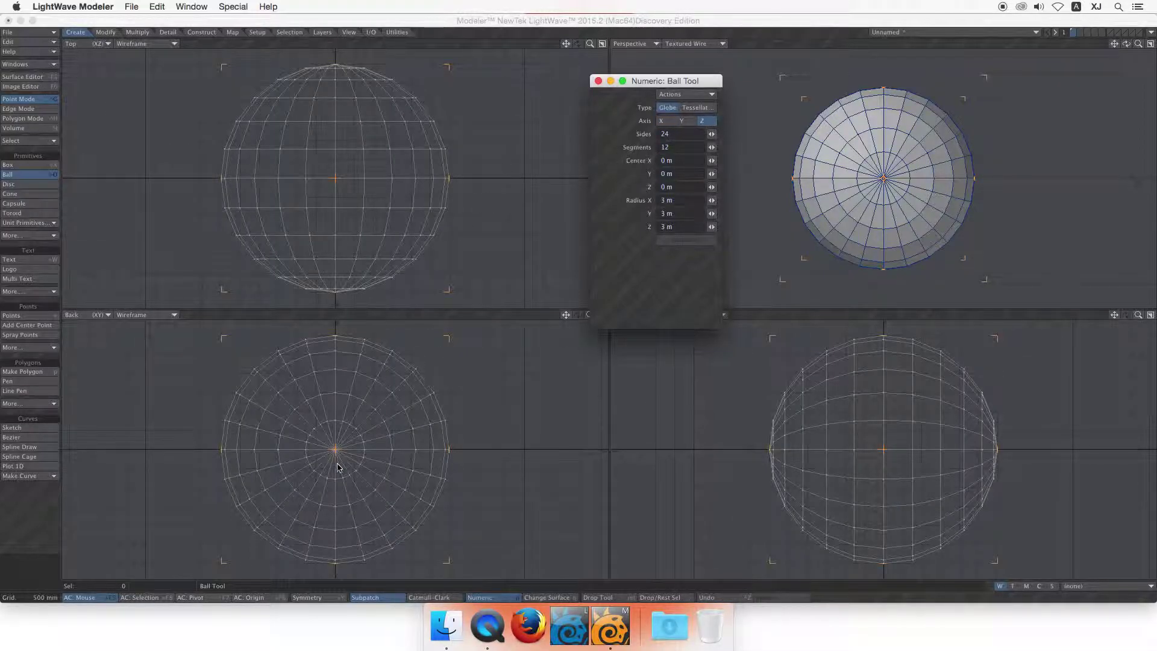
left_click(681, 121)
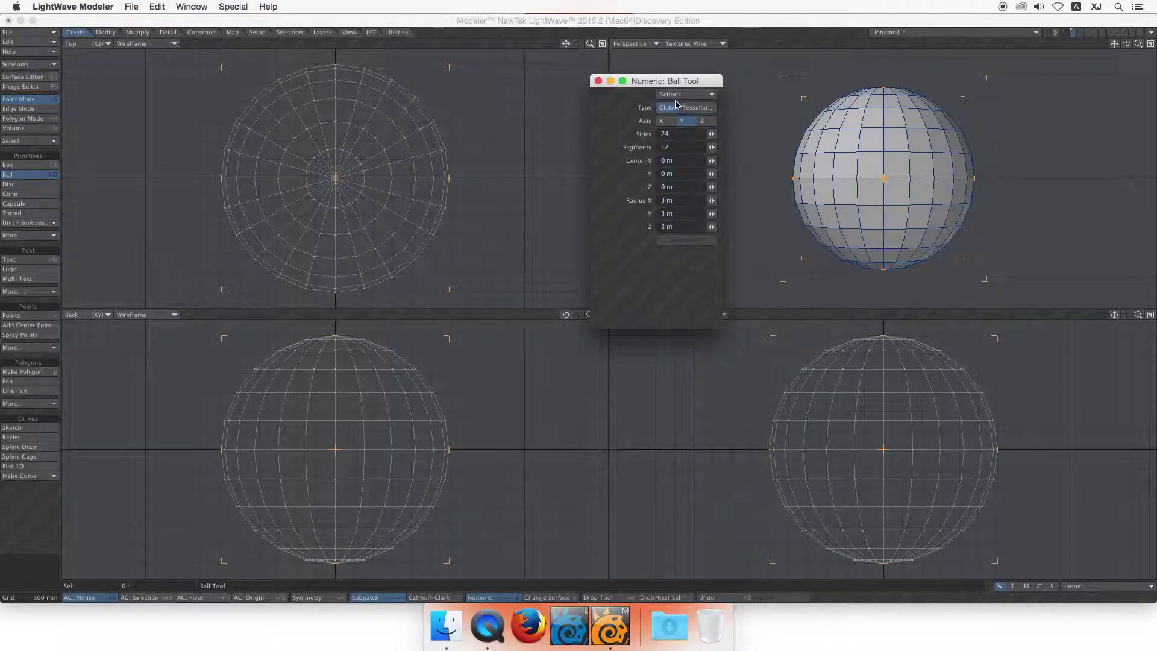
- Switch the ball to the tessellated type, adjusting its segment count, and undo the ball's creation
left_click(691, 108)
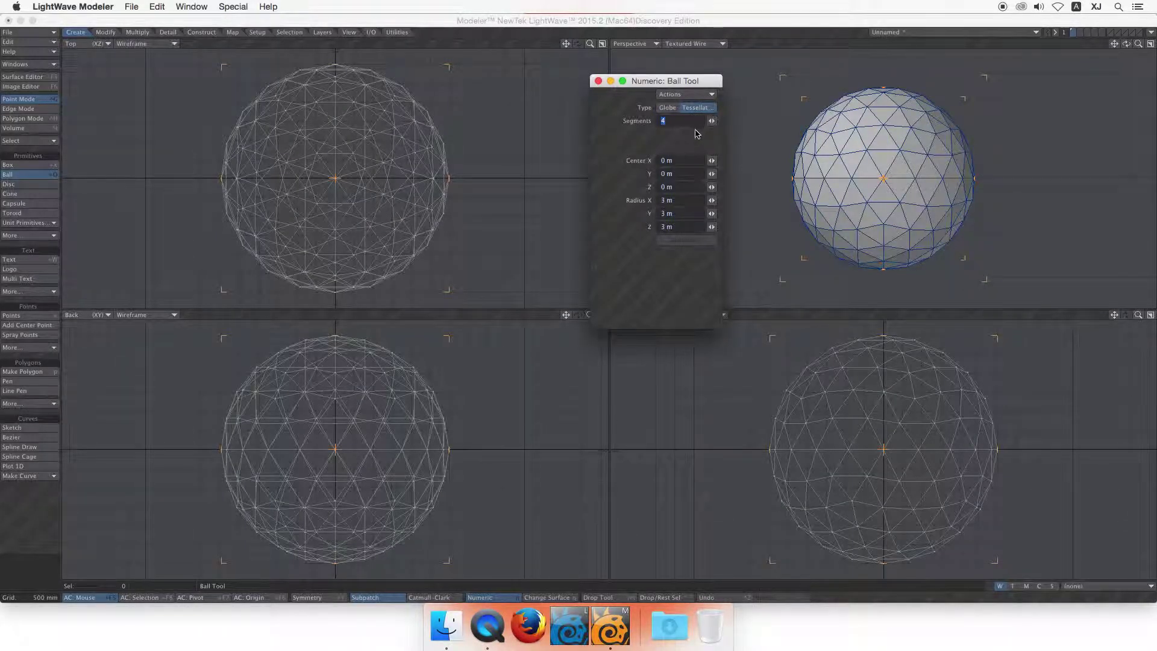
mouse_move(711, 120)
left_mouse_down()
mouse_move(693, 120)
mouse_move(747, 121)
mouse_move(688, 121)
mouse_move(825, 121)
mouse_move(699, 120)
left_mouse_up()
left_click(598, 80)
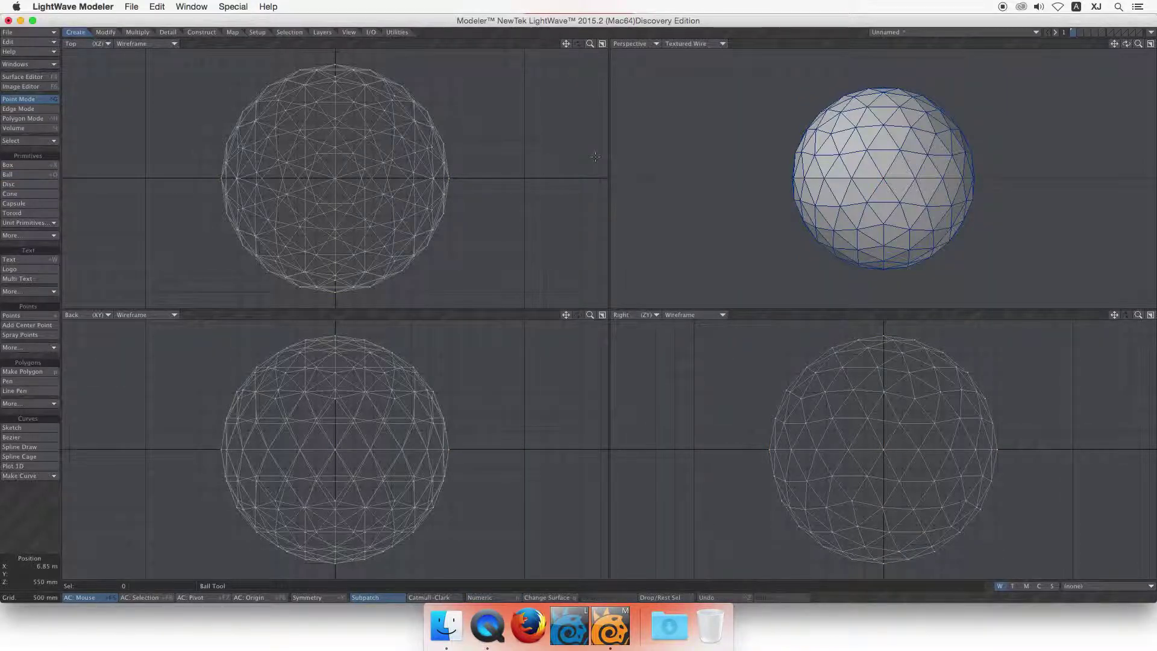
key("ctrl+z")
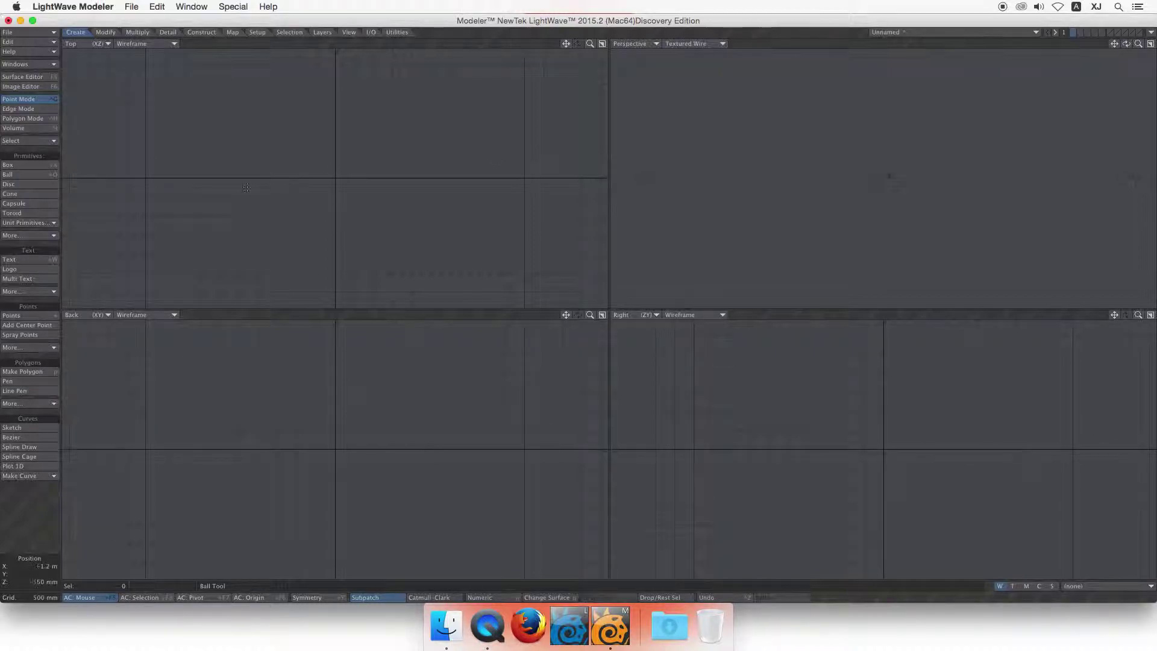
- Draw a disc near the origin and extend it into a cylinder about 3.6 m wide, 2.5 m deep and 2.25 m high
left_click(26, 186)
left_click_drag(306, 152, 371, 198)
left_click_drag(301, 407, 301, 364)
left_click_drag(1125, 43, 1090, 77)
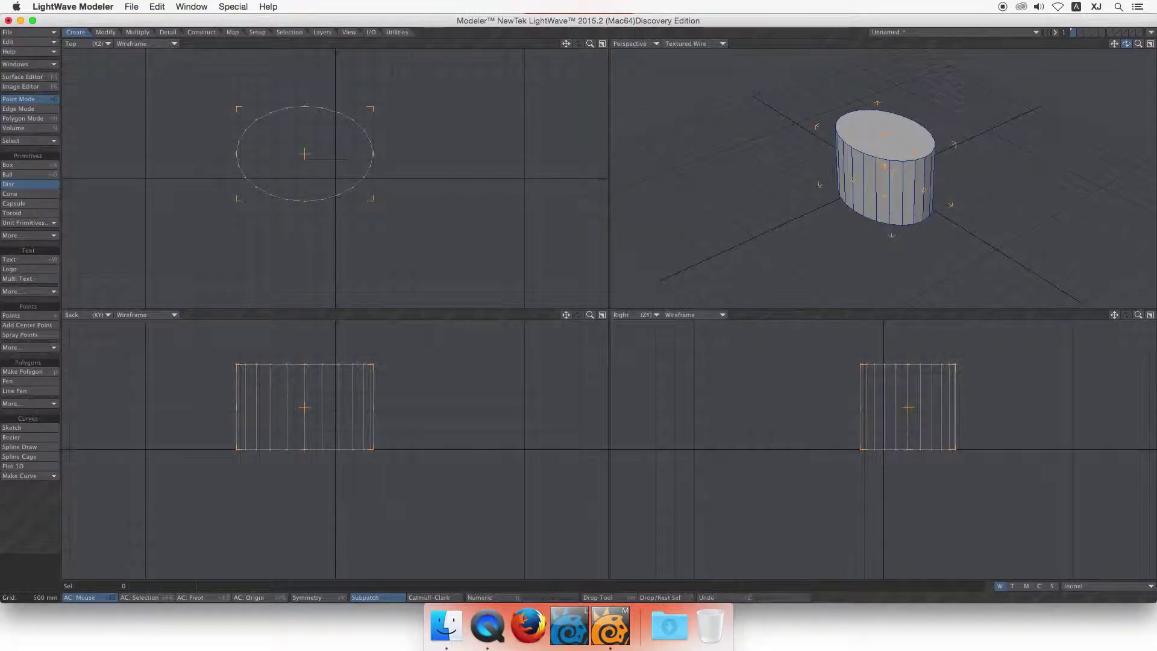
- Set the disc's sides and segments to 12 each in its numeric settings
key("n")
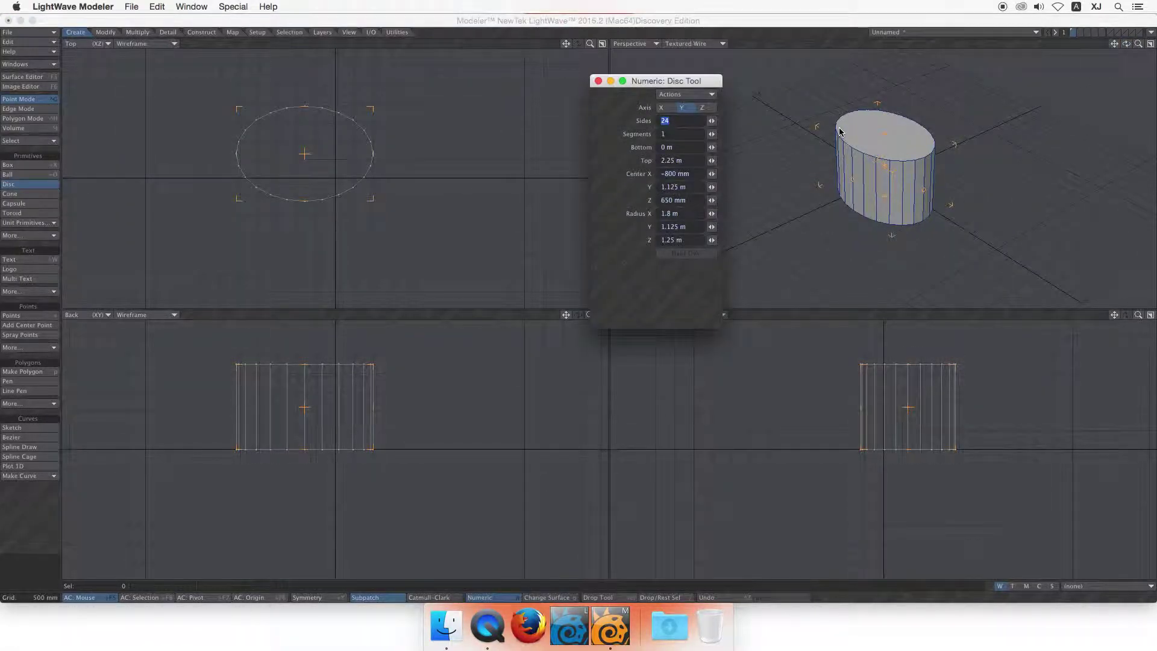
type("12")
key("Tab")
type("12")
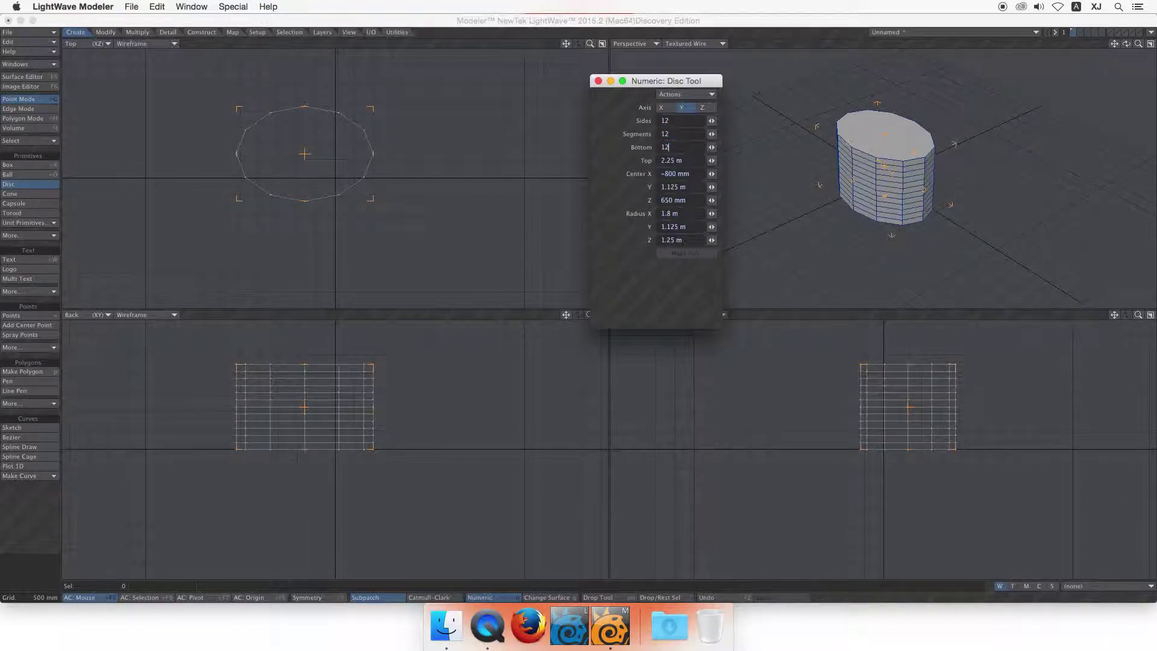
- Set the disc's Bottom, Top and Center X values to 12 m
key("Tab")
type("12")
key("Tab")
type("12")
key("Tab")
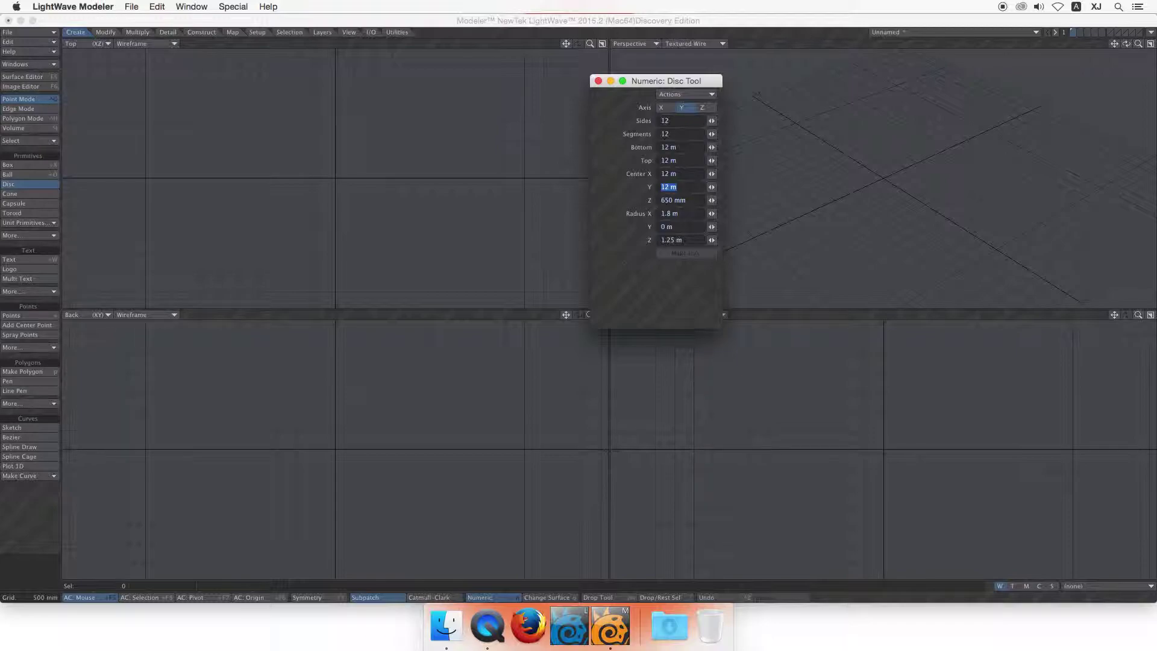
- Change the disc's Bottom, Top and Center X values to 12 mm
key("shift+Tab")
key("shift+Tab")
key("shift+Tab")
type("12 mm")
key("Tab")
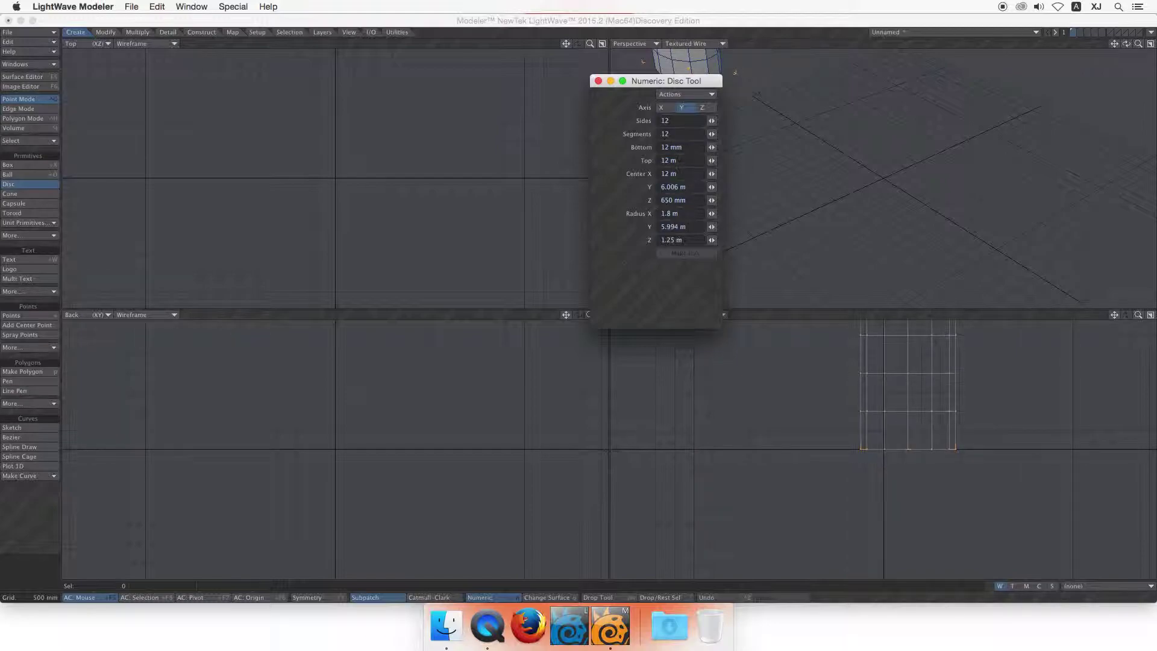
key("Tab")
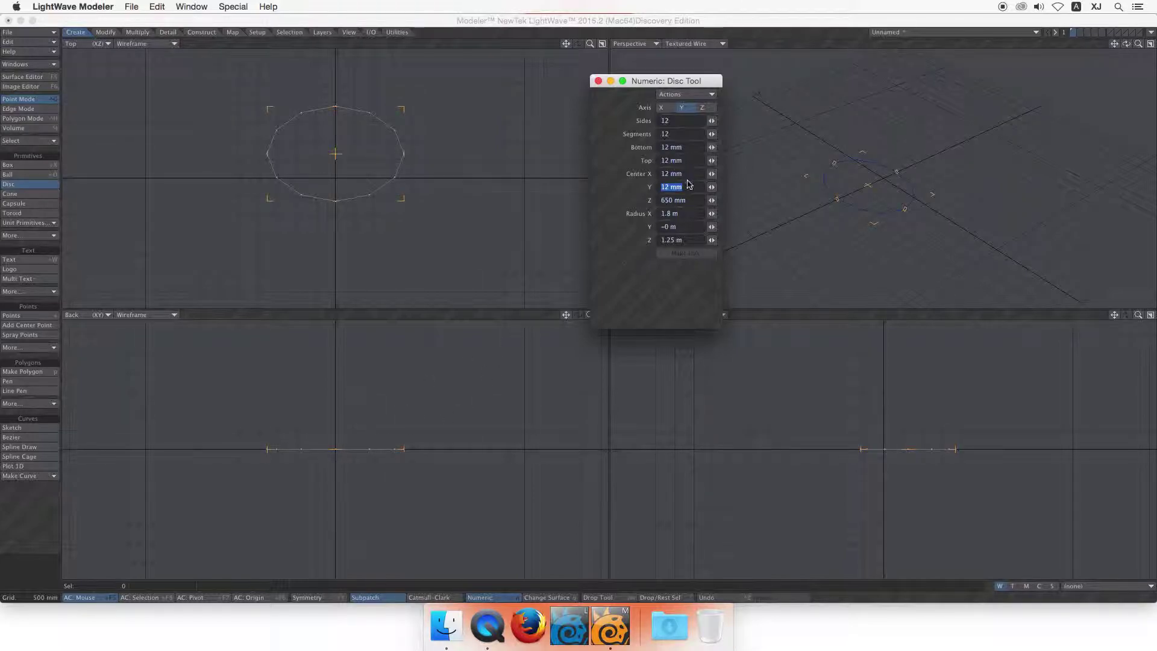
- Raise the disc's Bottom value to about 2.38 m and delete the disc
left_click_drag(712, 149, 775, 148)
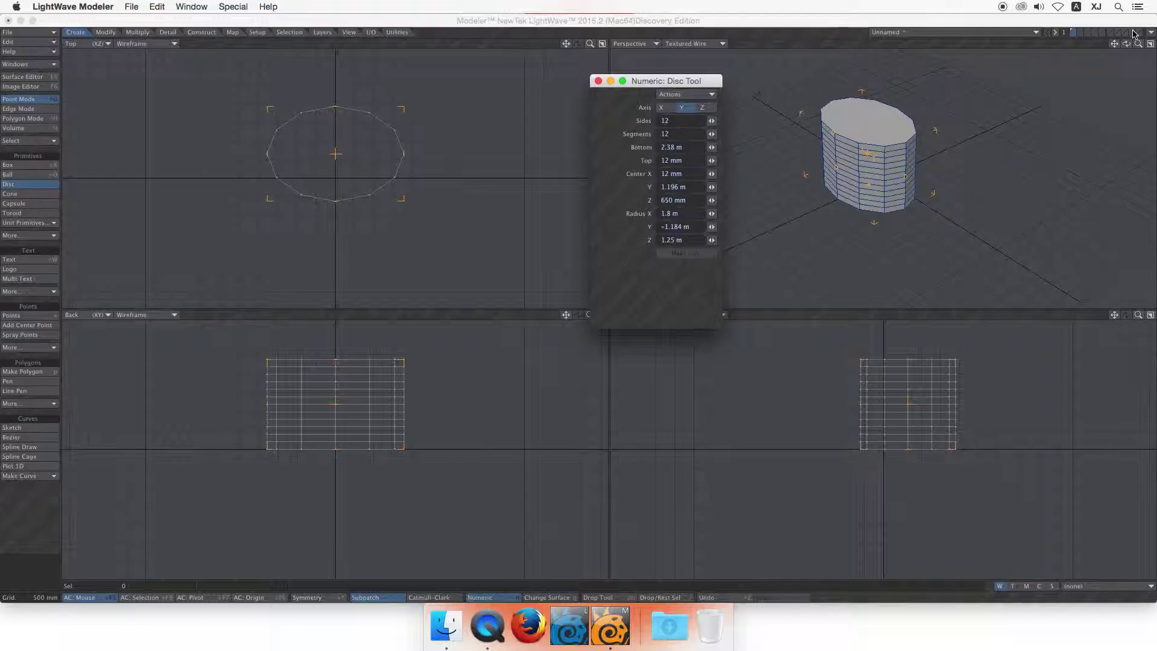
mouse_move(1137, 44)
left_mouse_down()
mouse_move(1055, 44)
mouse_move(1139, 44)
left_mouse_up()
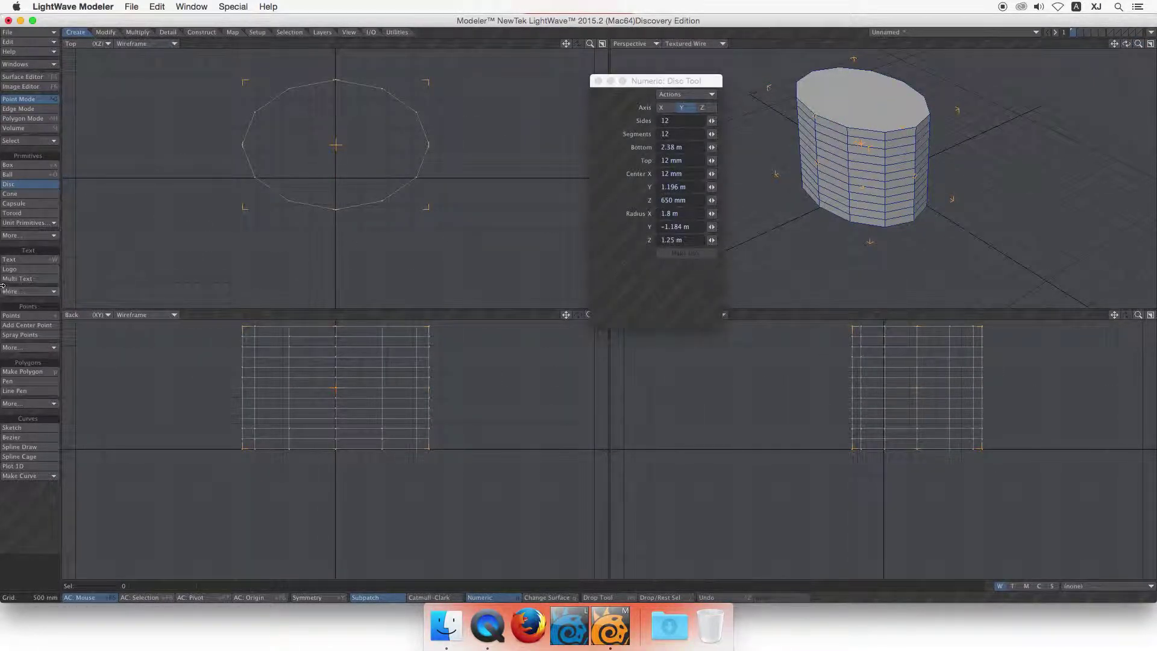
key("space")
key("Delete")
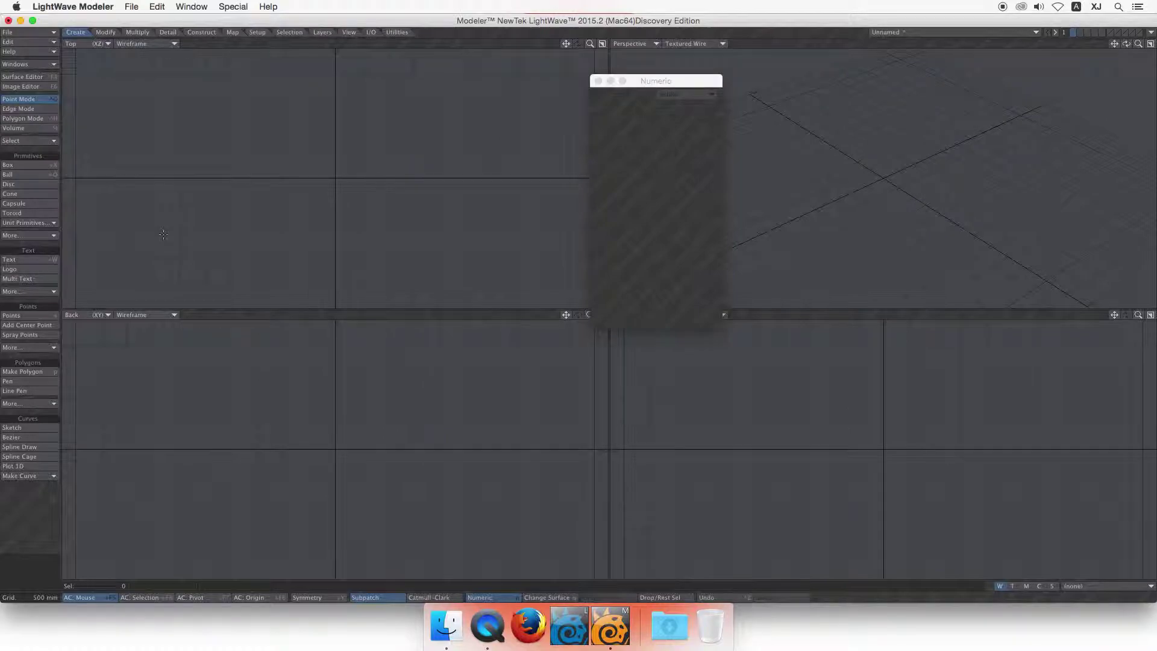
- Draw a cone about 2.05 m high with radii of about 1.3 m in X and 850 mm in Z, and delete it
left_click(26, 194)
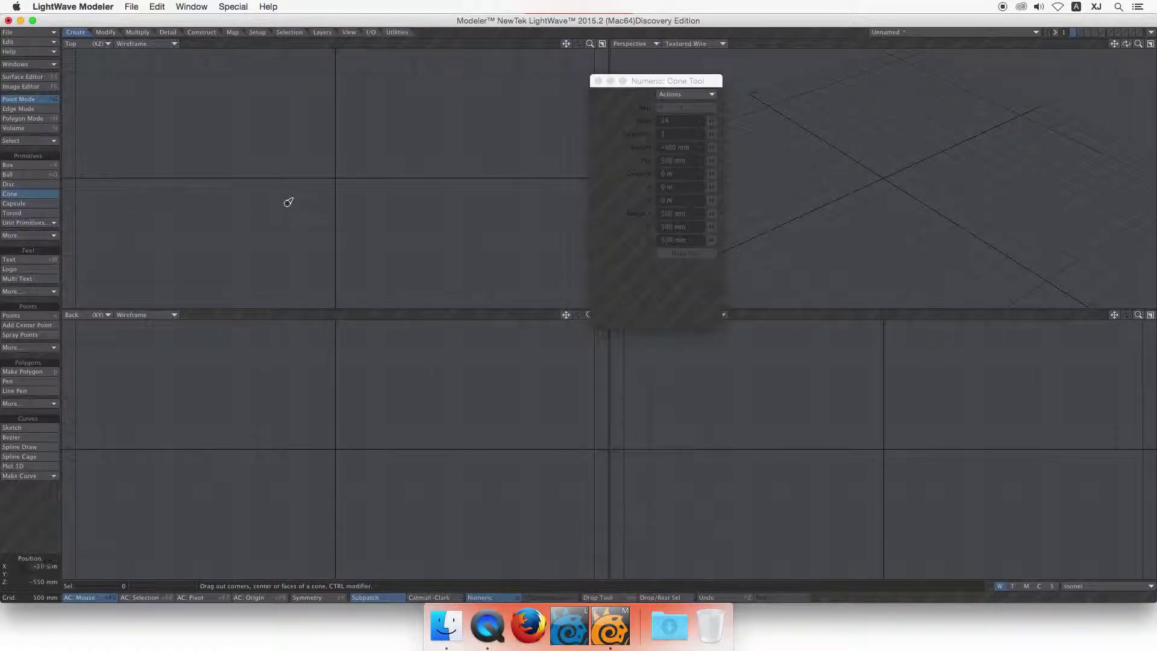
left_click_drag(309, 165, 376, 206)
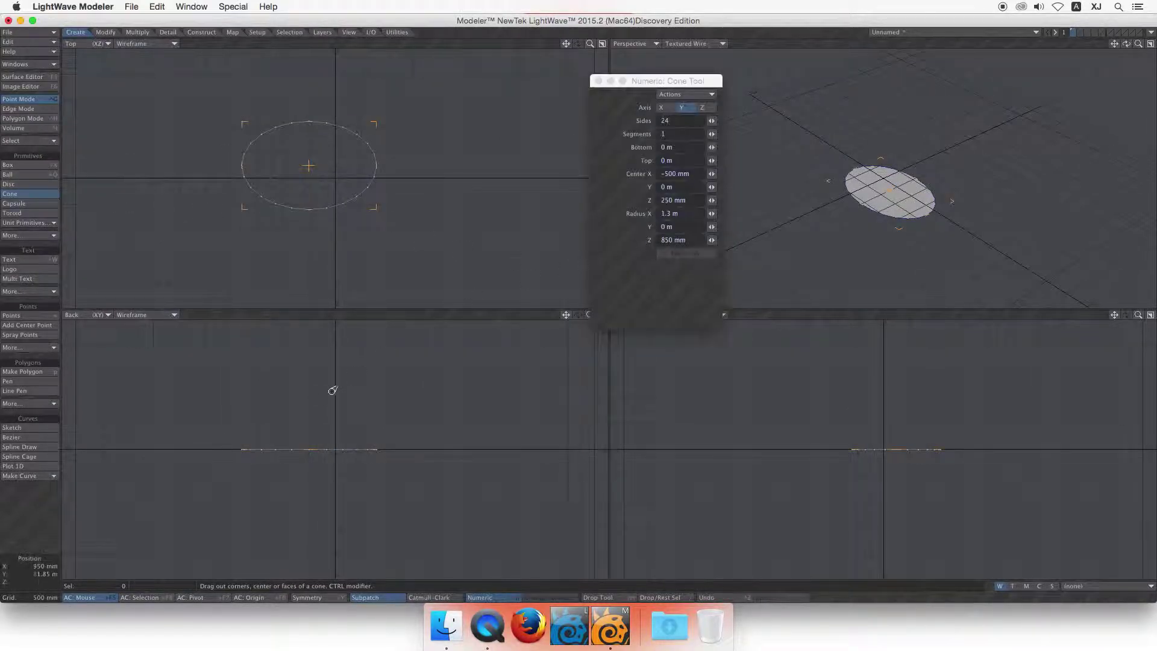
left_click(309, 343)
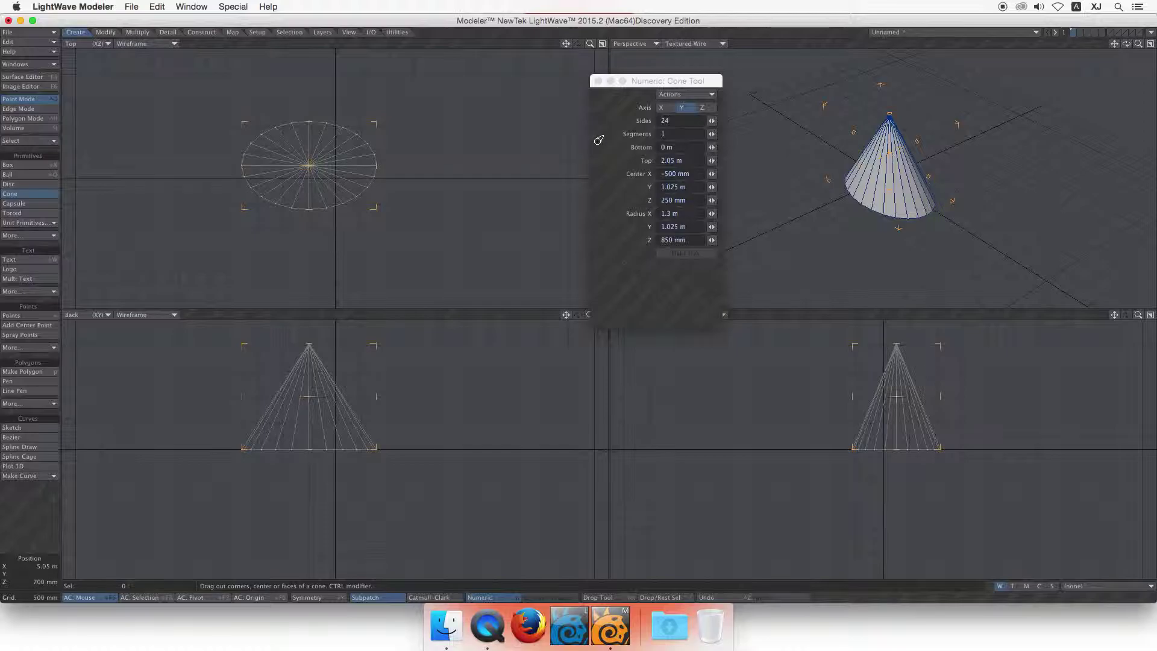
key("space")
key("Delete")
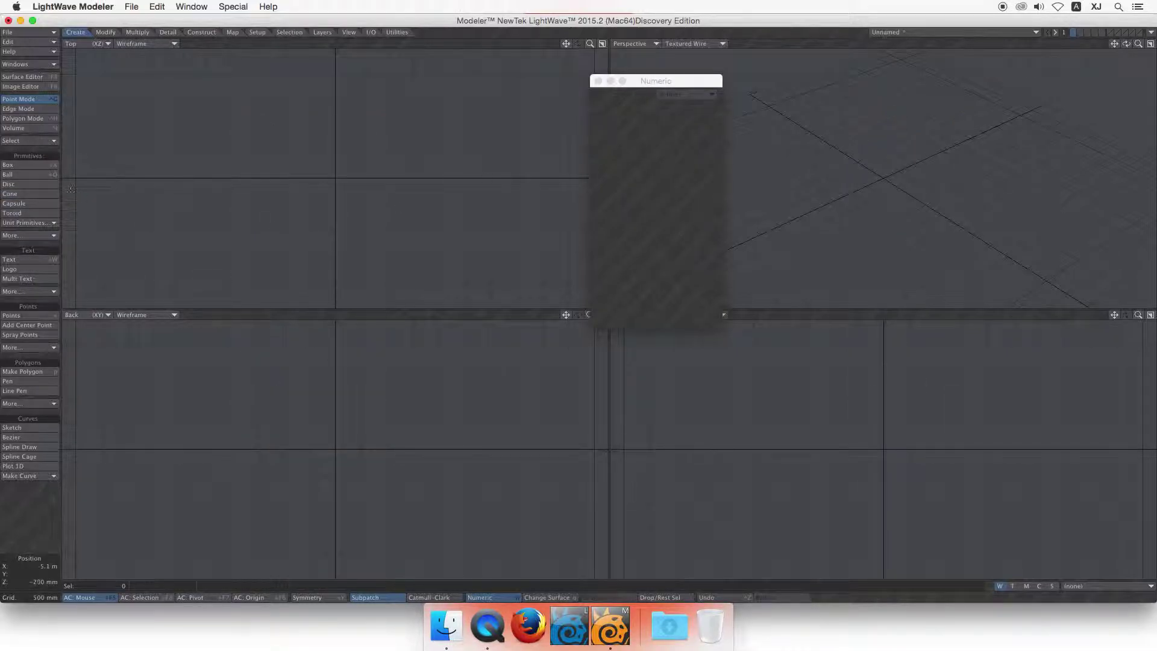
- Draw a vertical capsule with a radius of about 1.28 m and a length of 4.3 m, and close the numeric settings
left_click(33, 203)
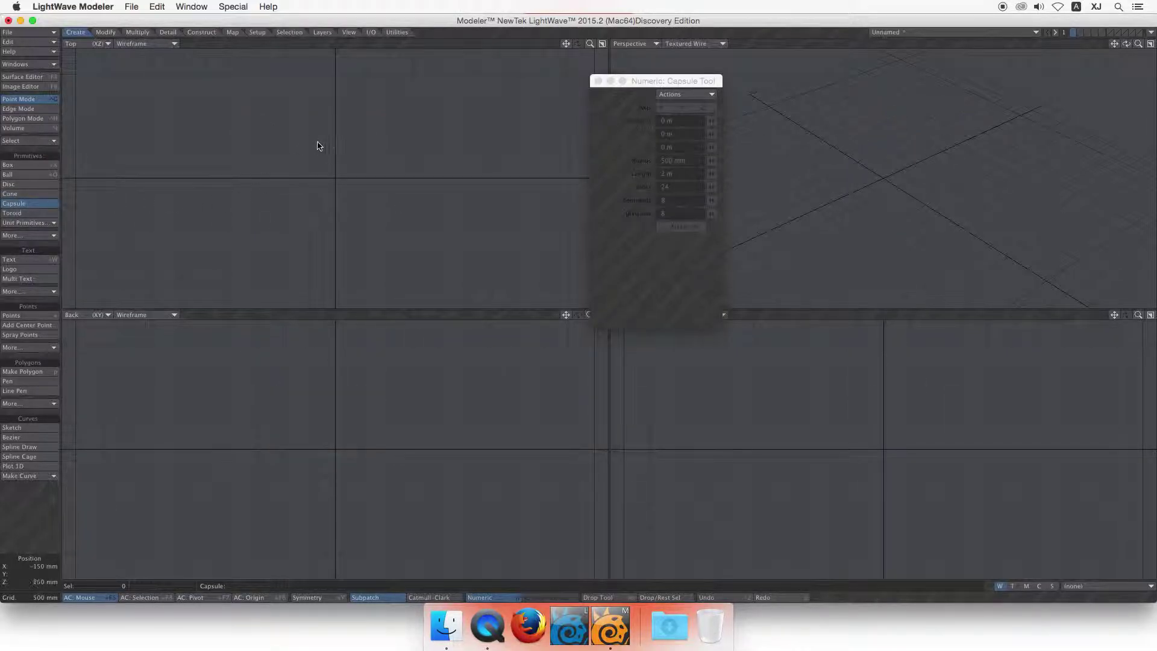
mouse_move(320, 137)
left_mouse_down()
mouse_move(359, 186)
mouse_move(359, 211)
mouse_move(327, 233)
left_mouse_up()
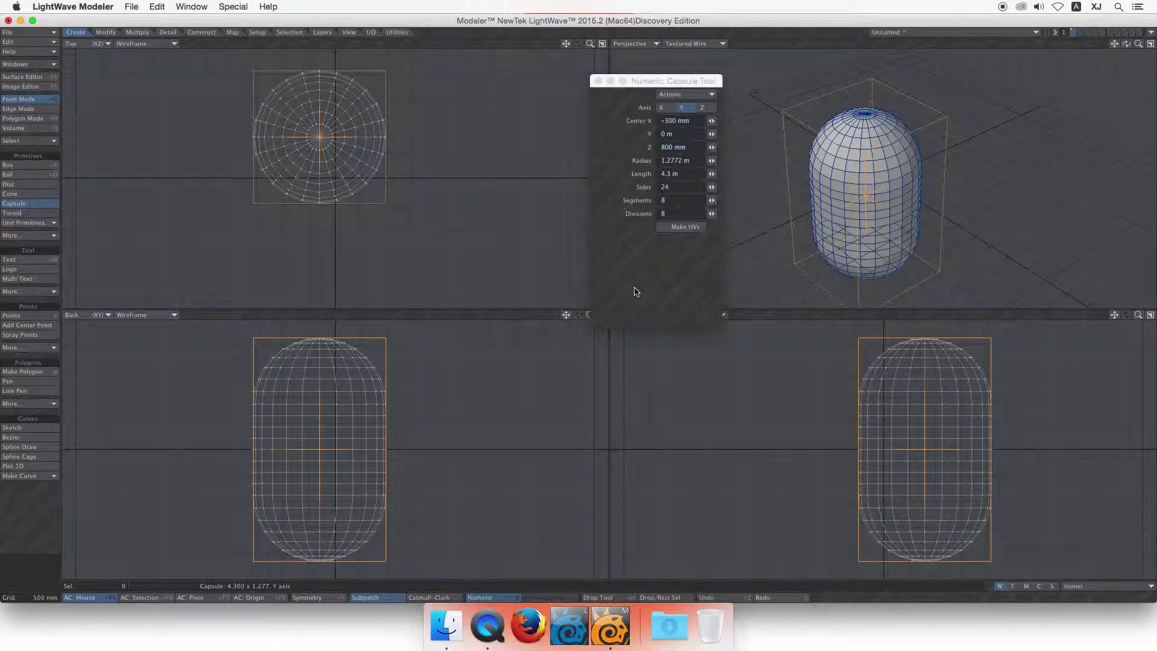
key("space")
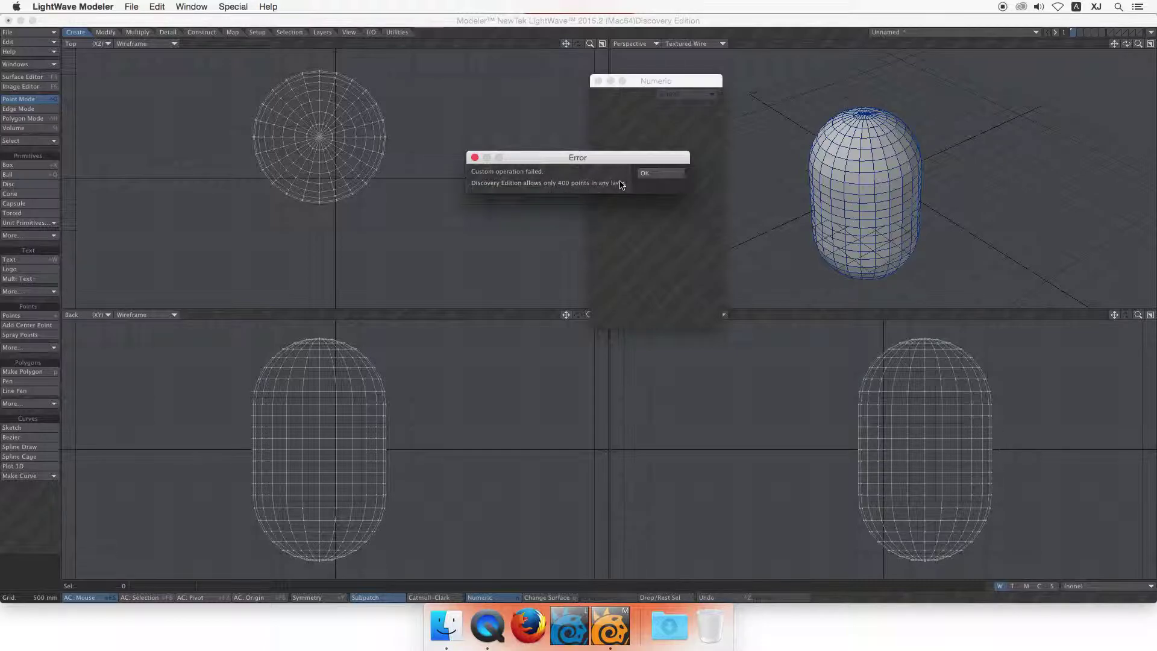
left_click(670, 173)
left_click(599, 81)
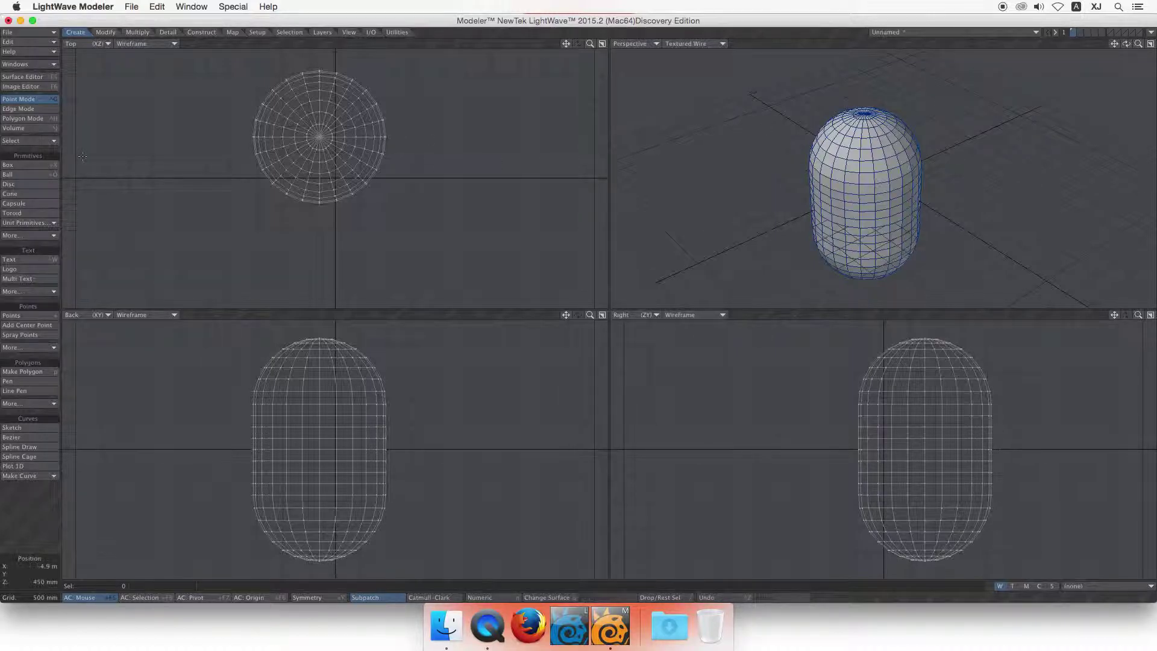
- Close the capsule object without saving its changes
left_click(38, 32)
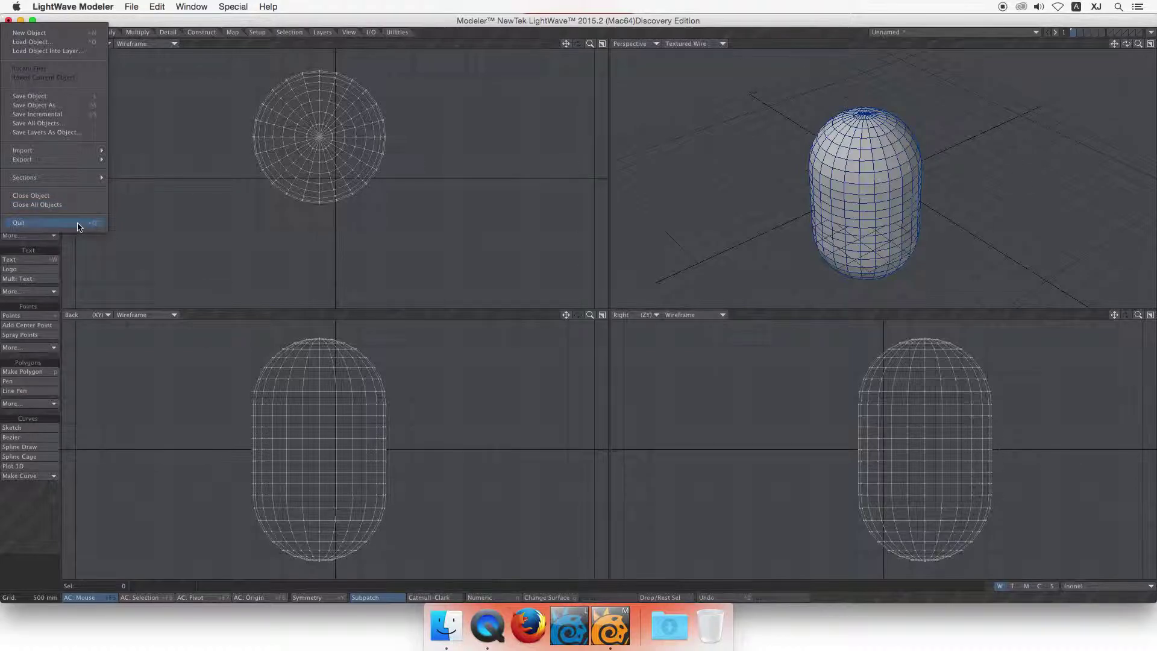
left_click(67, 196)
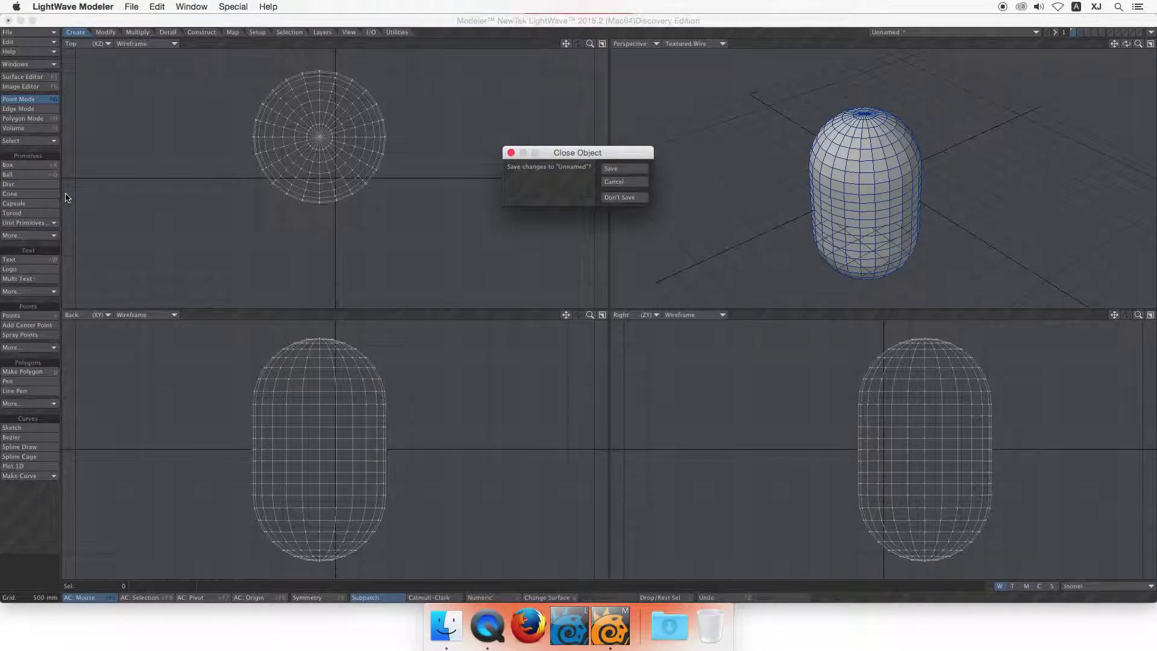
left_click(619, 197)
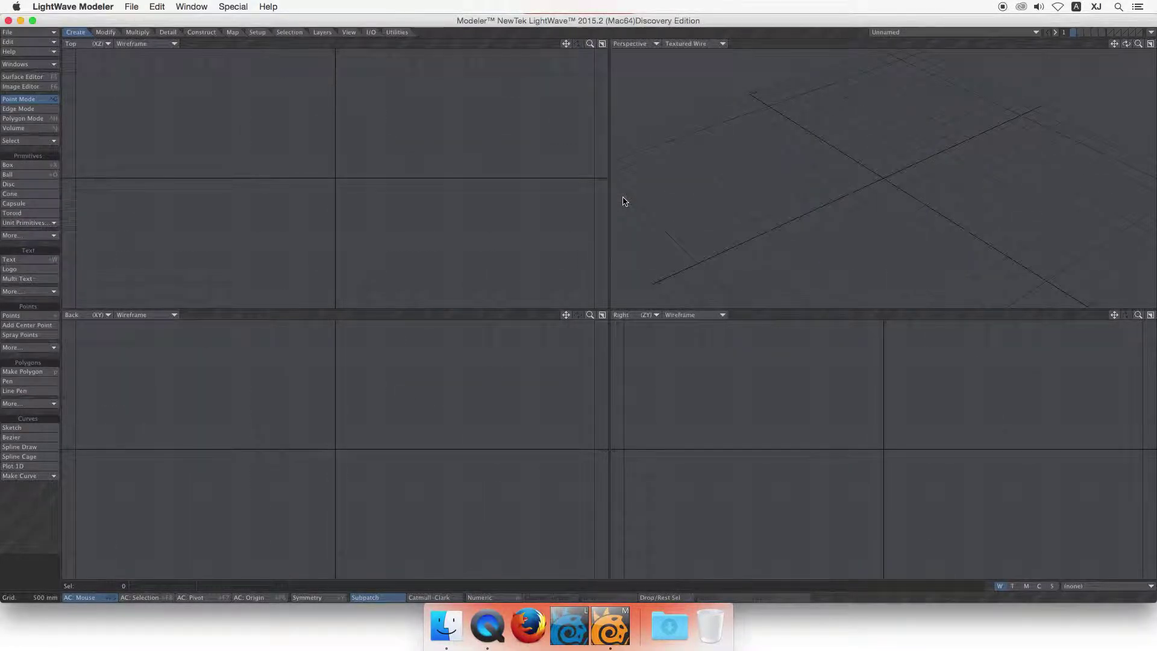
- Create a toroid centred at the origin, and try to add a unit box to the same layer
left_click(32, 215)
left_click(672, 147)
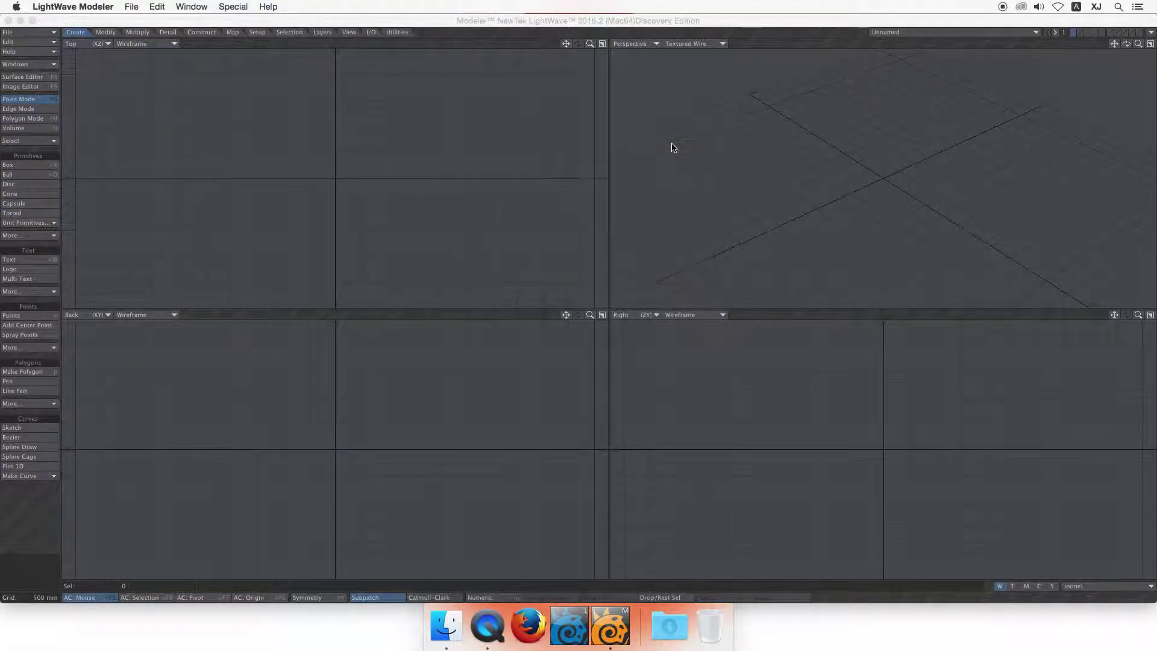
left_click(41, 224)
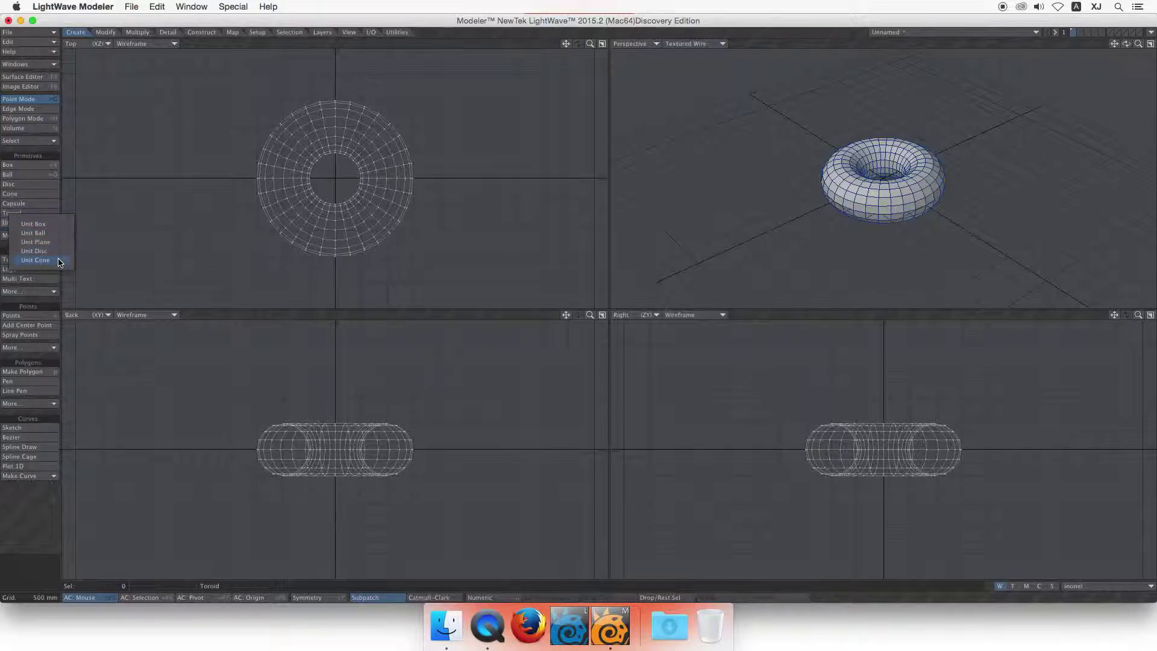
left_click(58, 224)
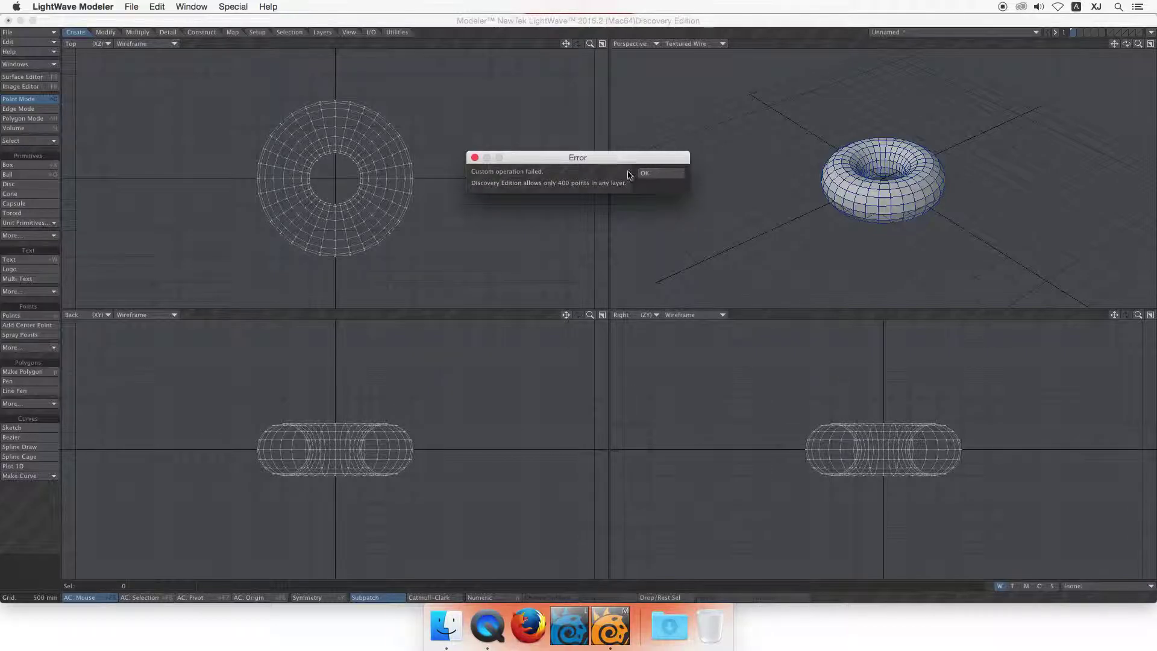
left_click(648, 174)
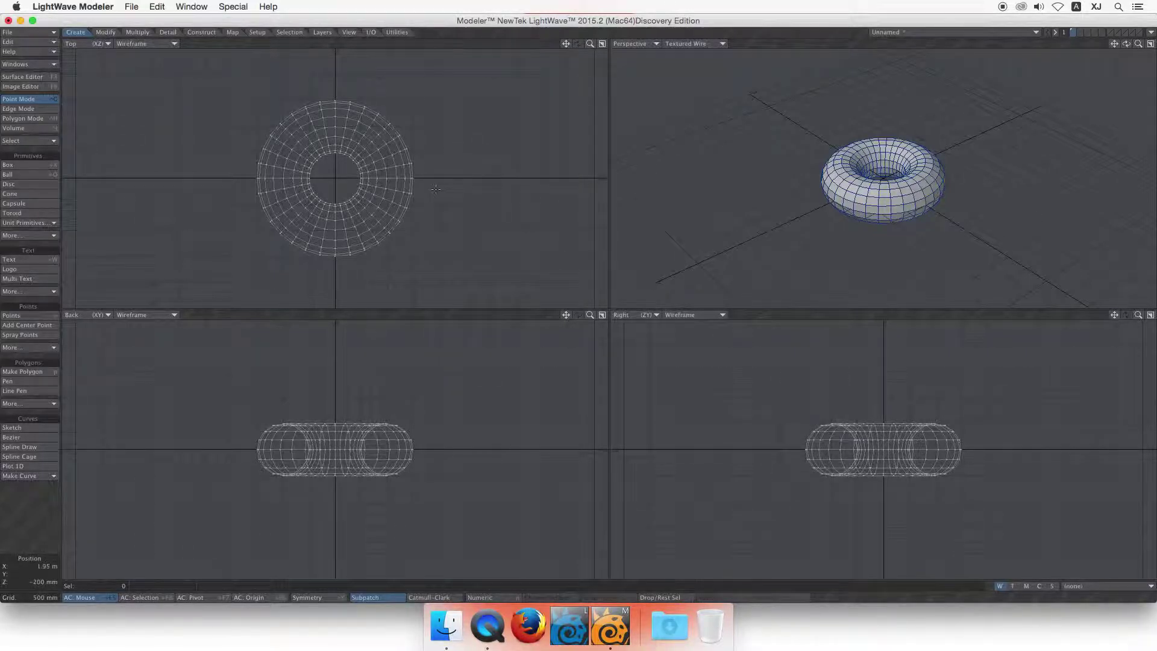
- Select all points of the toroid and try to delete them
mouse_move(304, 74)
right_mouse_down()
mouse_move(355, 295)
mouse_move(431, 110)
right_mouse_up()
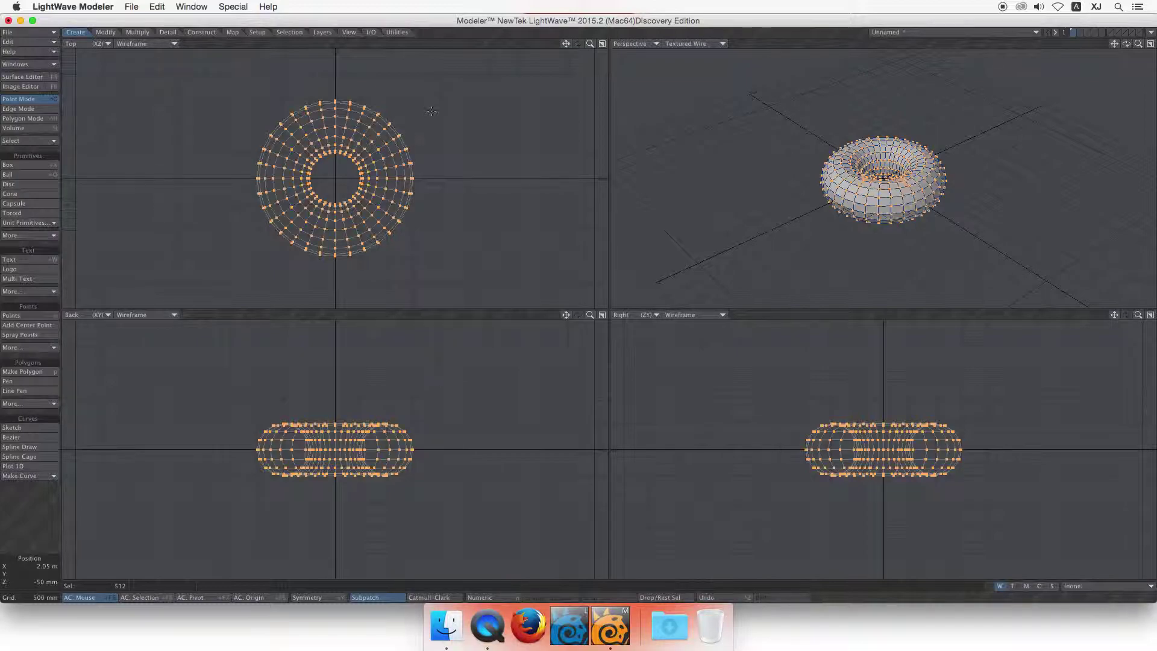
key("Delete")
key("Return")
- Close the toroid object without saving its changes
left_click(29, 31)
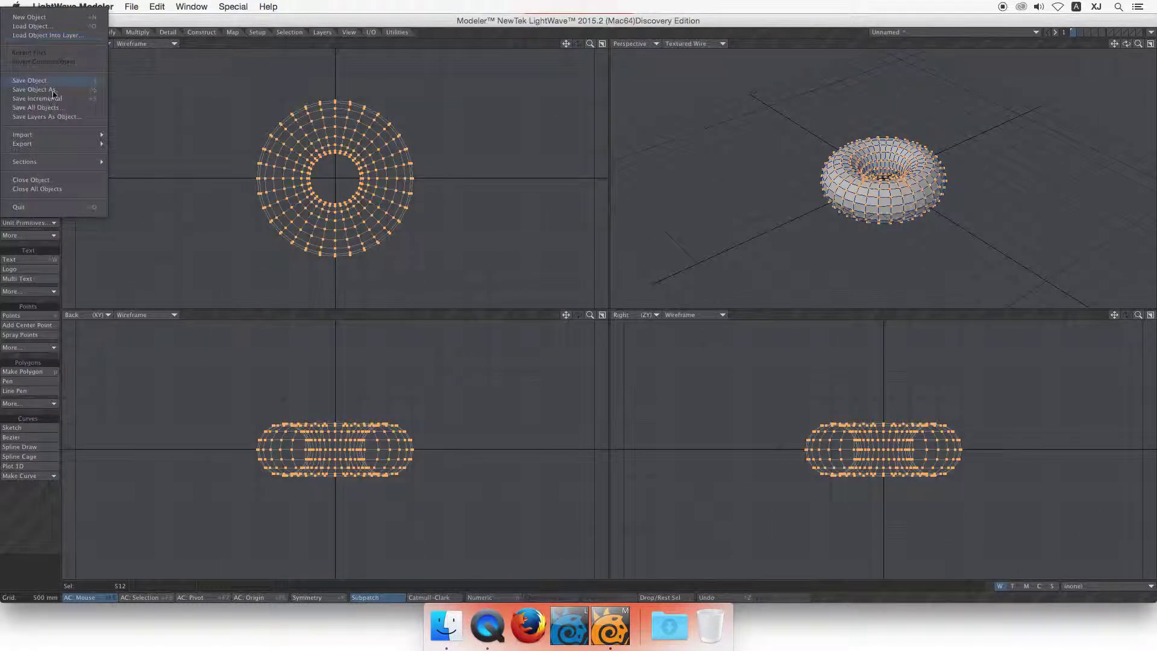
left_click(72, 181)
left_click(622, 197)
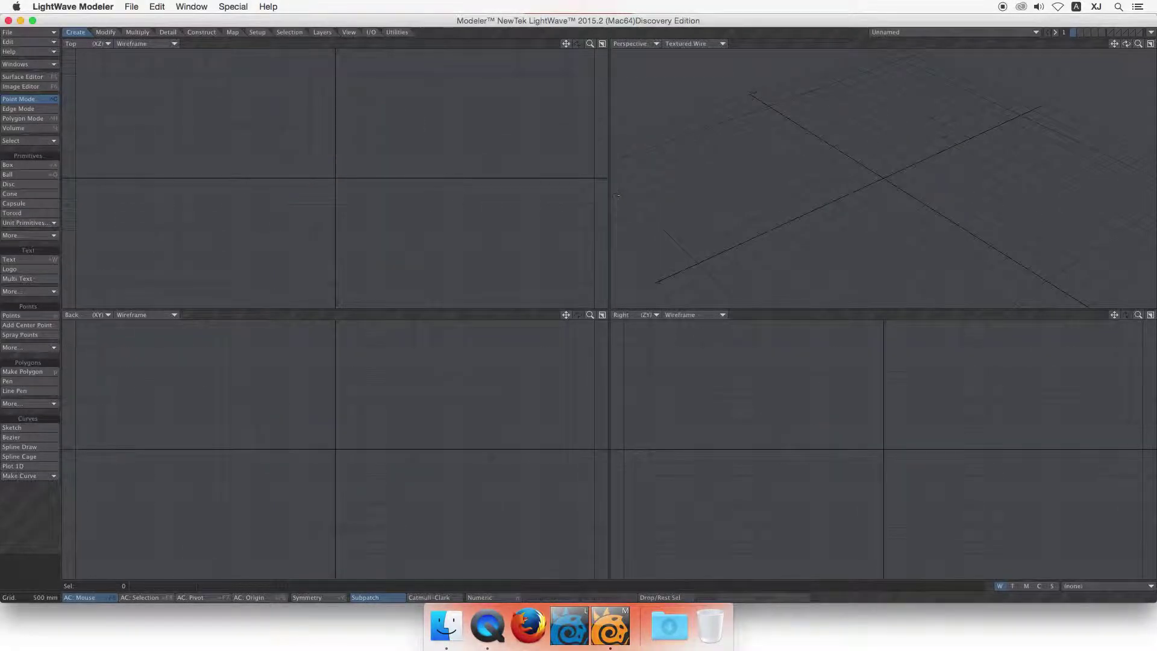
- Add a unit box and move it along negative X in the Top view, well clear of the origin
left_click(53, 223)
left_click(62, 227)
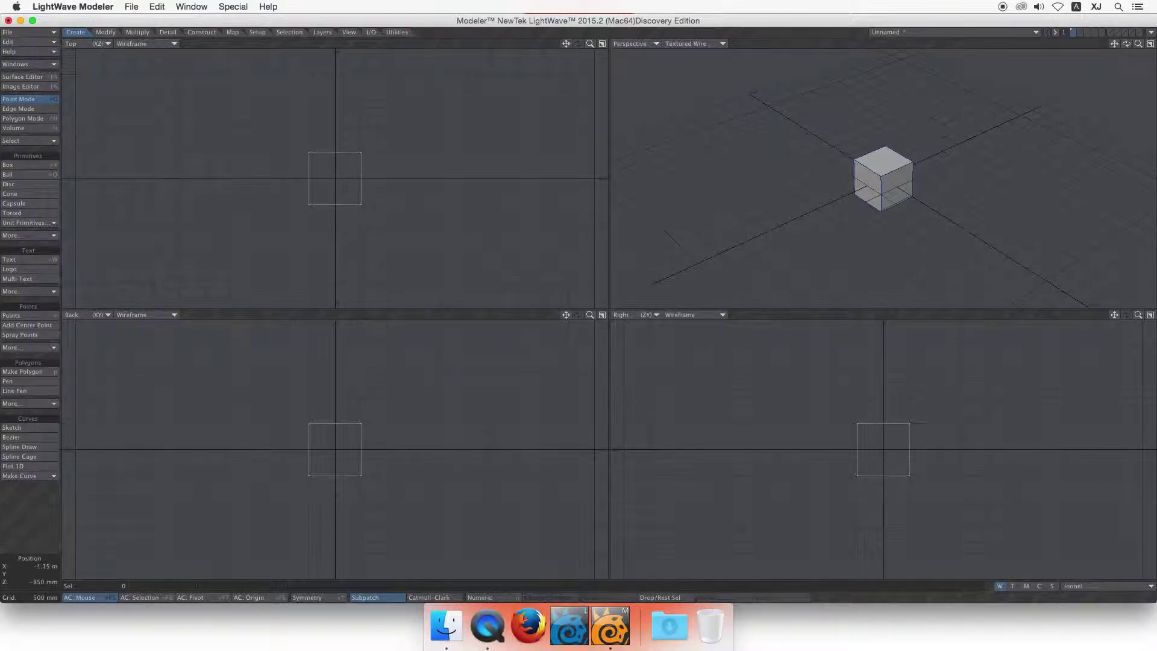
key("t")
left_click_drag(289, 182, 94, 188)
- Add a unit ball and move the shapes along negative X so the origin is free again
left_click(36, 223)
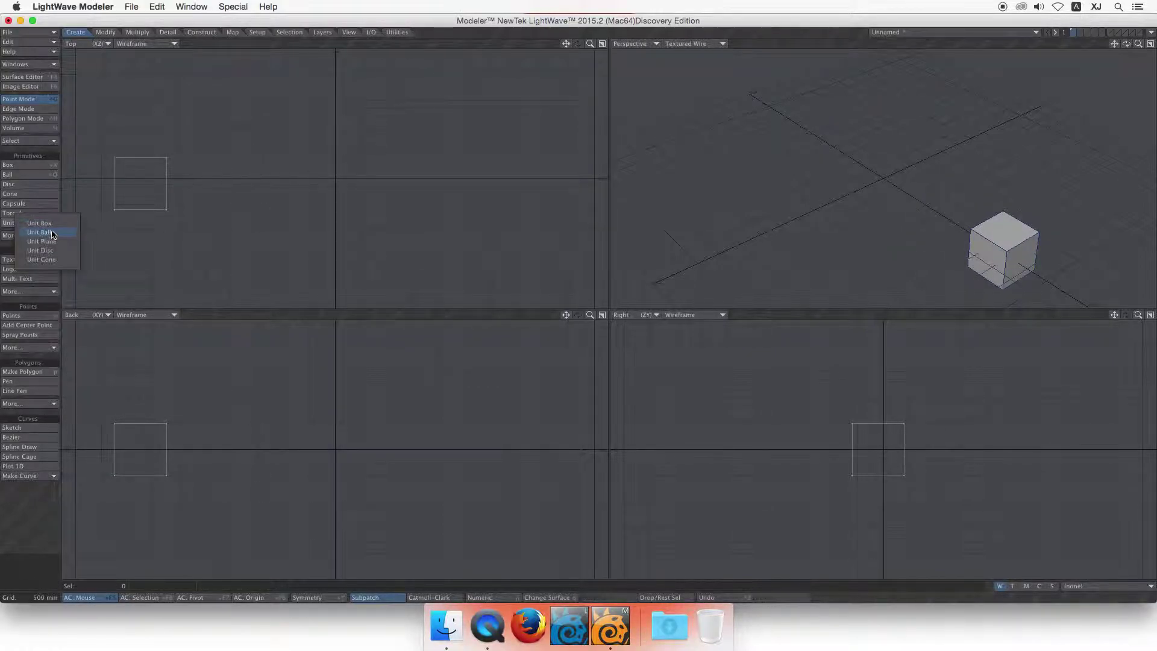
left_click(51, 236)
key("t")
left_click_drag(335, 176, 205, 163)
- Add a unit plane and shift all the shapes along negative X, away from the origin
left_click(37, 222)
left_click(45, 243)
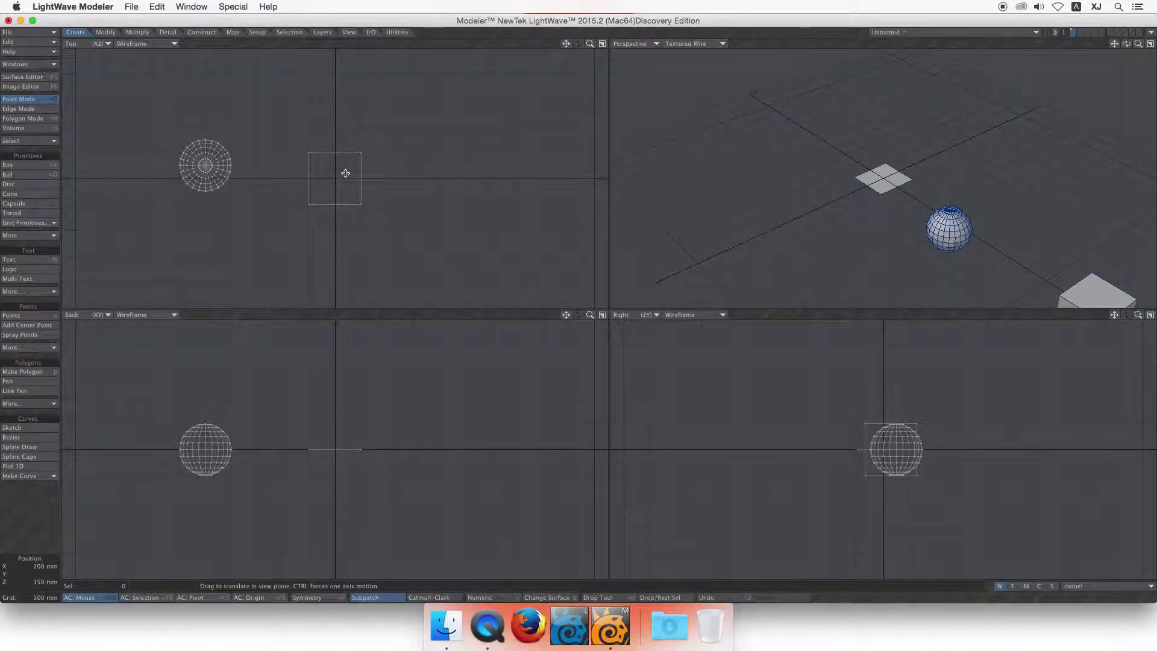
left_click_drag(345, 171, 251, 207)
- Add a unit disc and shift the whole row of shapes along negative X in the Top view
left_click(52, 224)
left_click(36, 235)
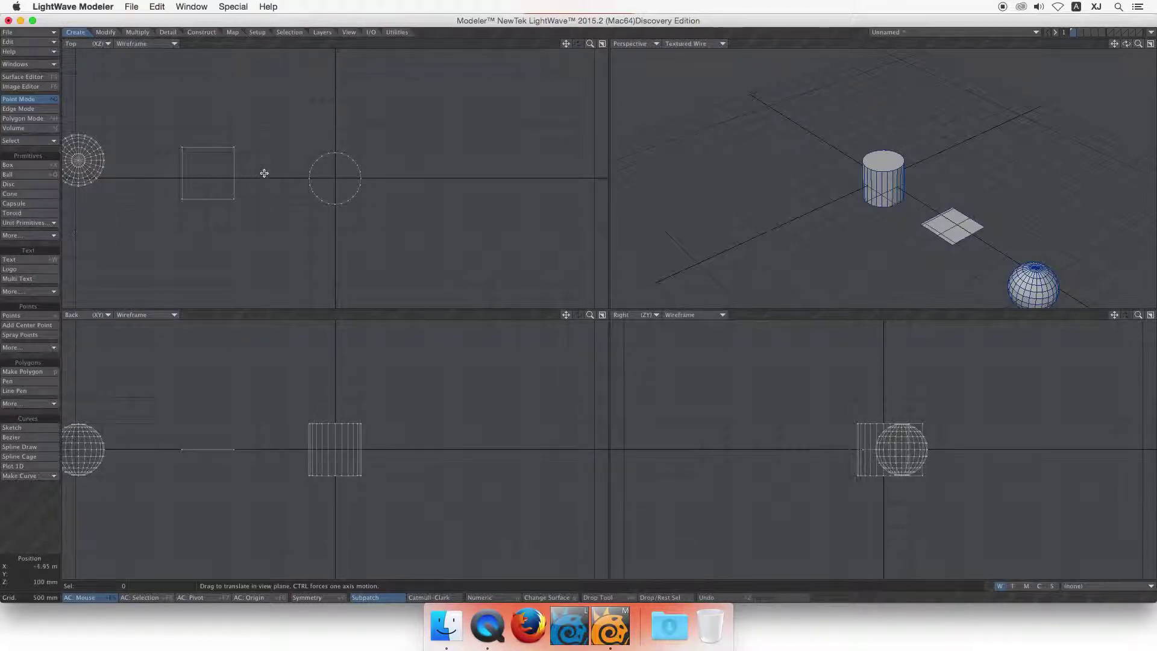
left_click_drag(335, 169, 200, 186)
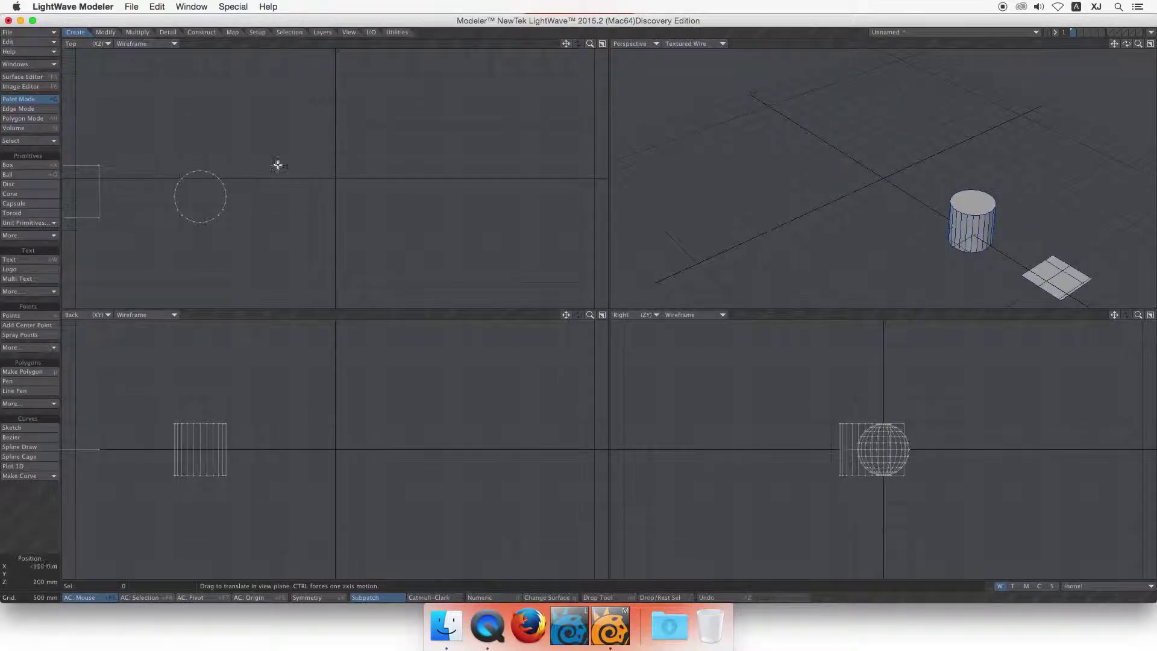
- Add a unit cone and move the whole row of primitives back along positive X and slightly toward negative Z
left_click(27, 223)
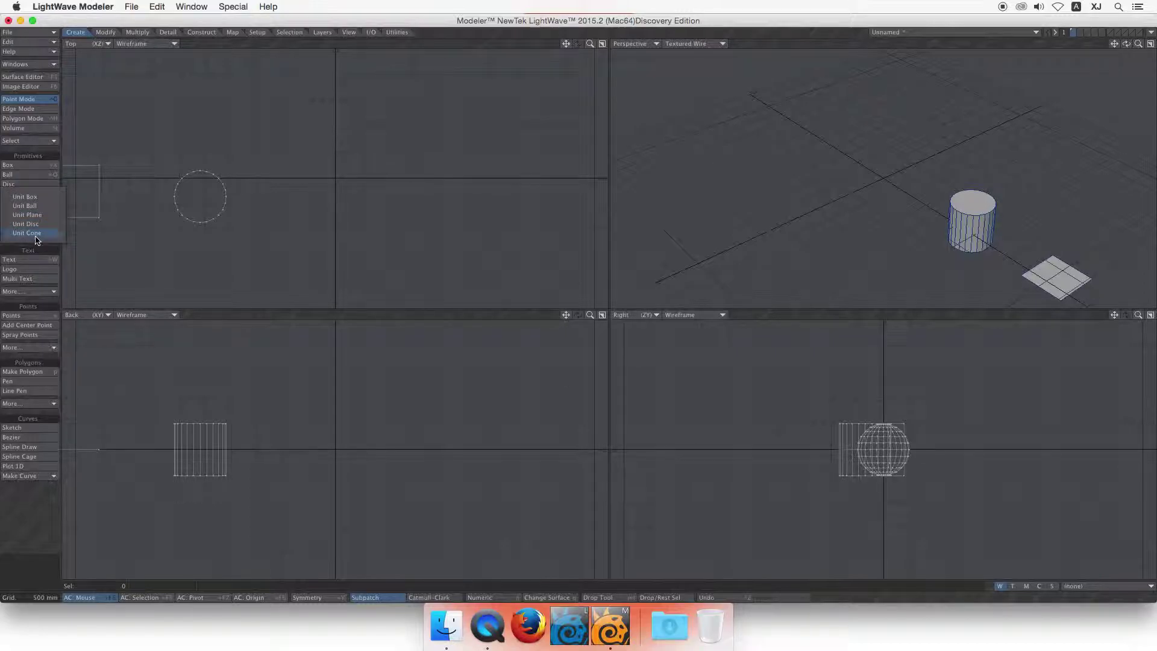
left_click(36, 241)
left_click_drag(334, 185, 658, 180)
left_click_drag(332, 141, 336, 183)
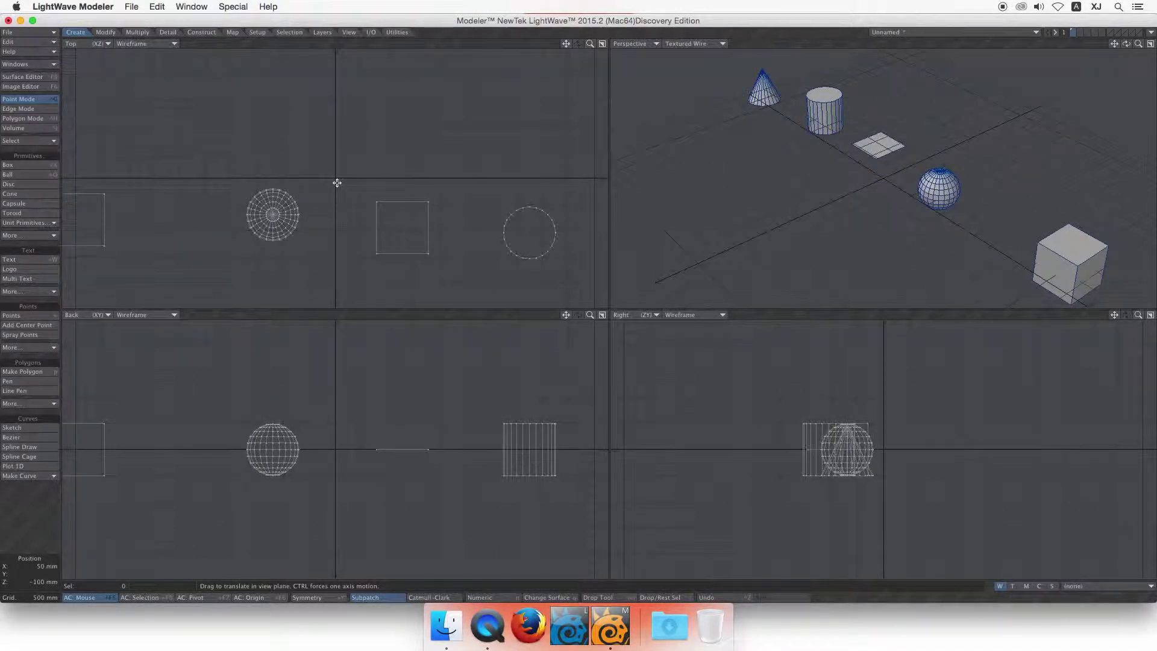
- Delete all the unit primitives from the layer
key("space")
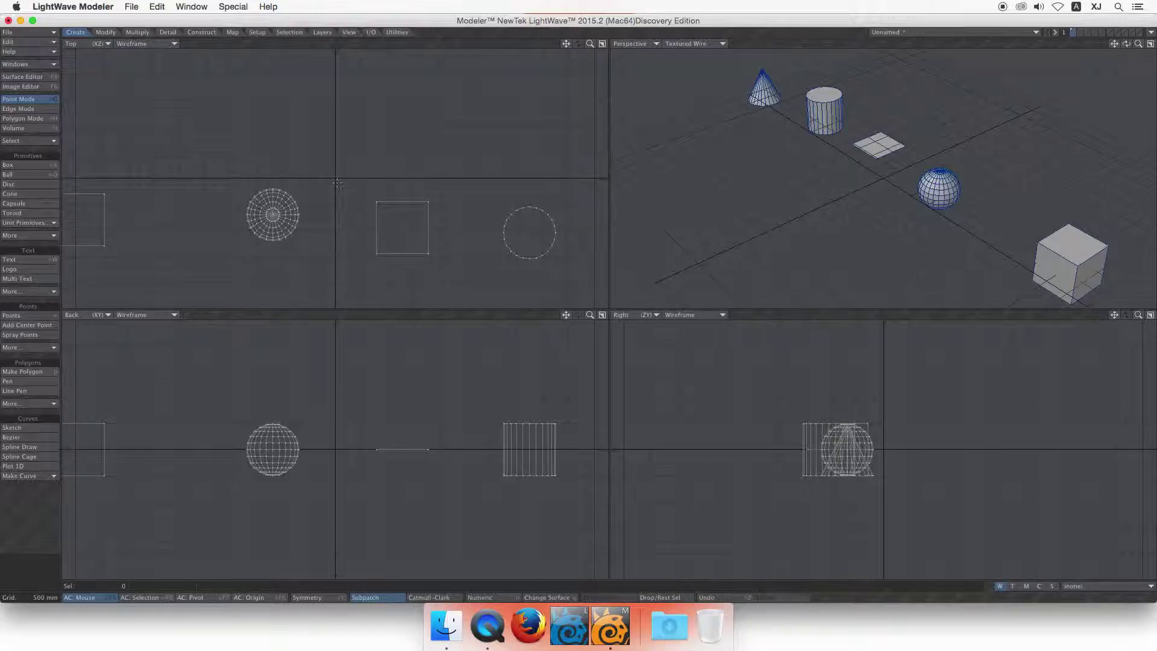
key("Delete")
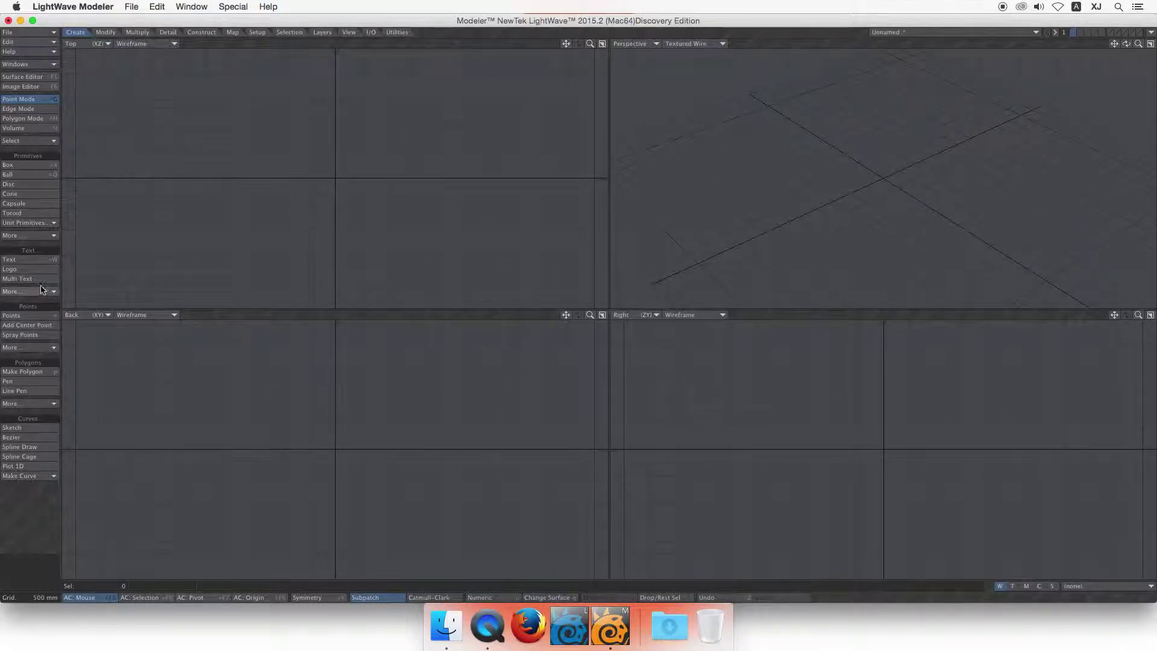
- Create a Z-axis gear with 16 teeth, 25% taper, 1 m inner and 1.1 m outer radius and 250 mm thickness, and delete it
left_click(24, 237)
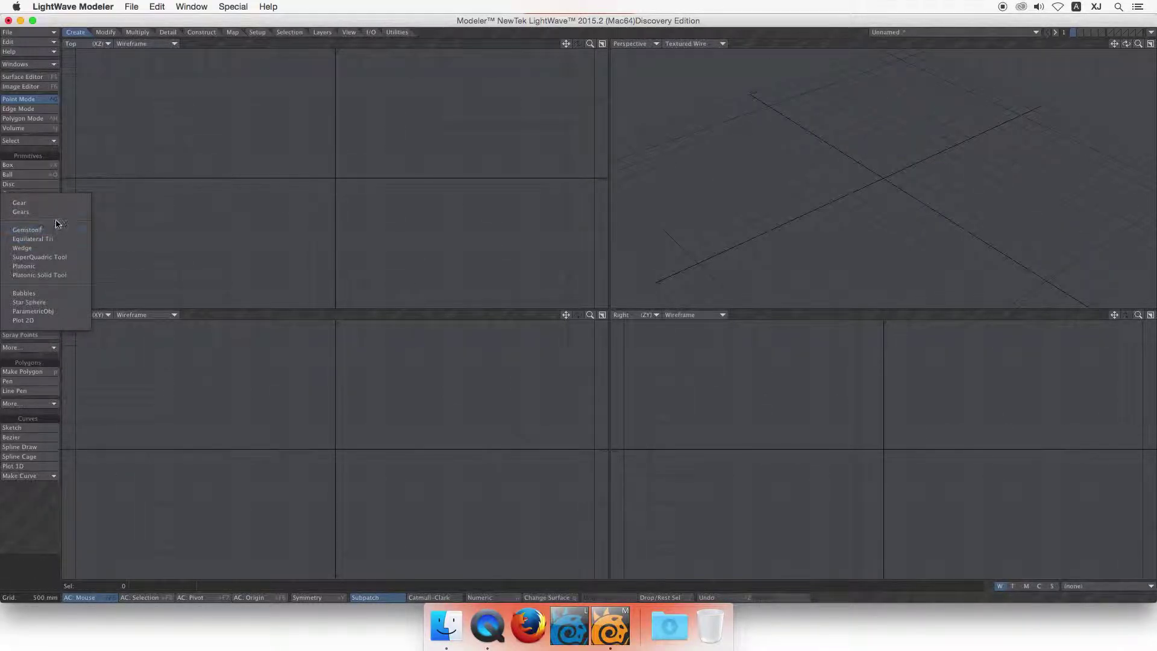
left_click(76, 203)
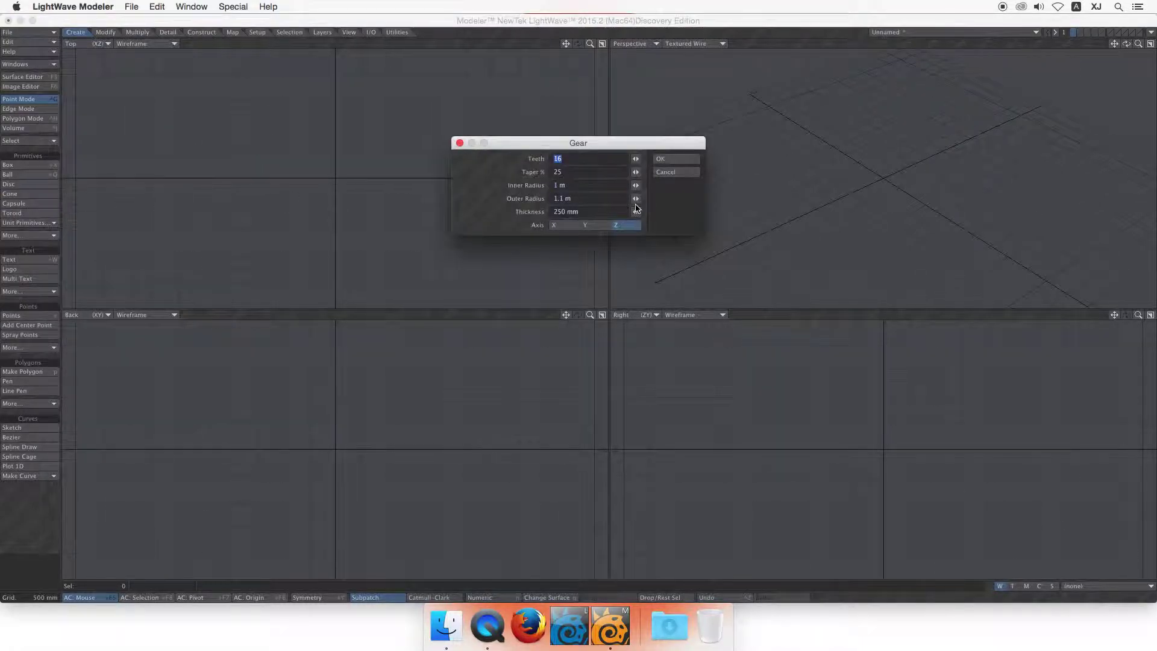
left_click(669, 159)
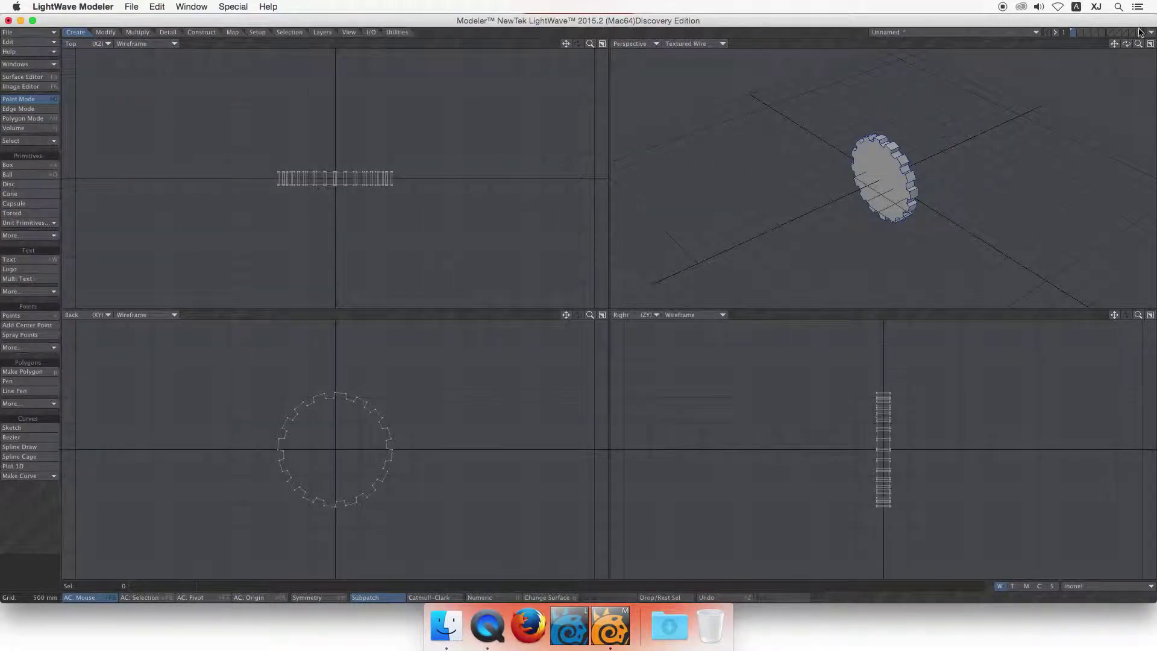
left_click_drag(1126, 44, 1125, 47)
key("Delete")
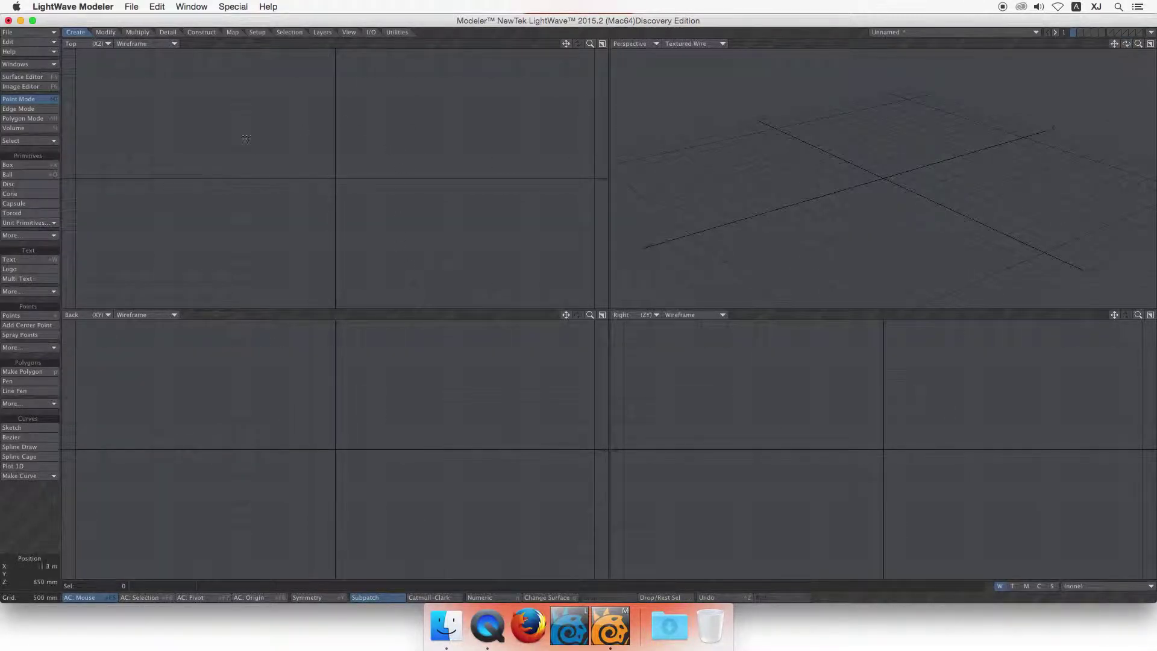
- Create a 15-tooth angular Z-axis gear with 700 mm inner radius, 1 m outer radius and 500 mm thickness, and remove it
left_click(10, 236)
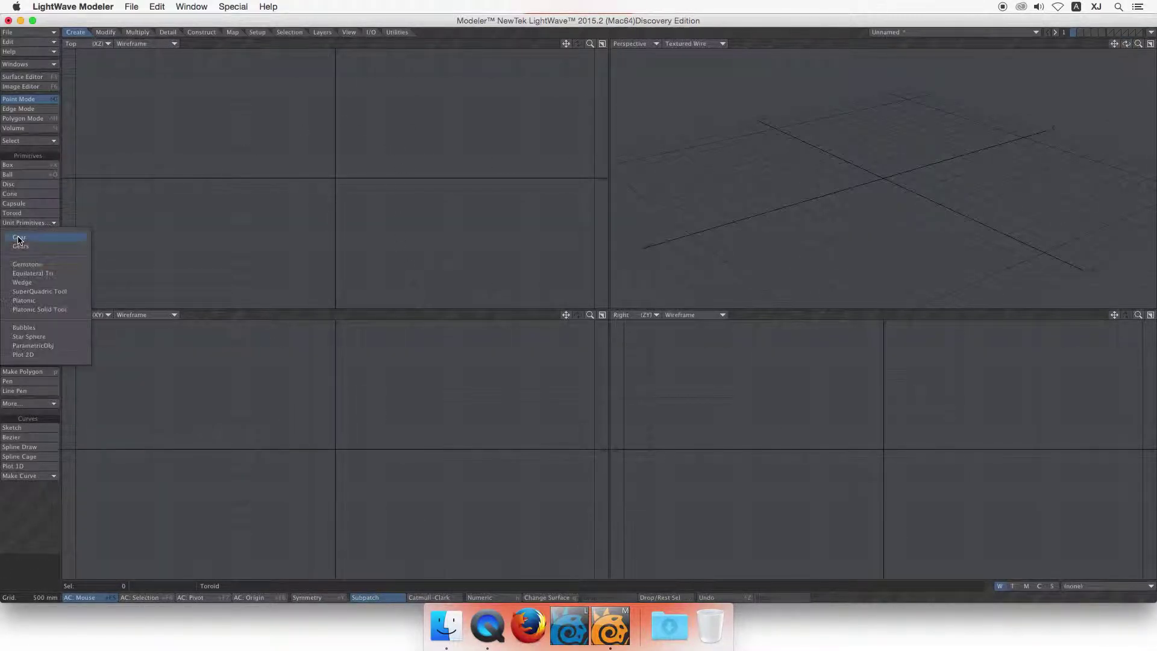
left_click(54, 237)
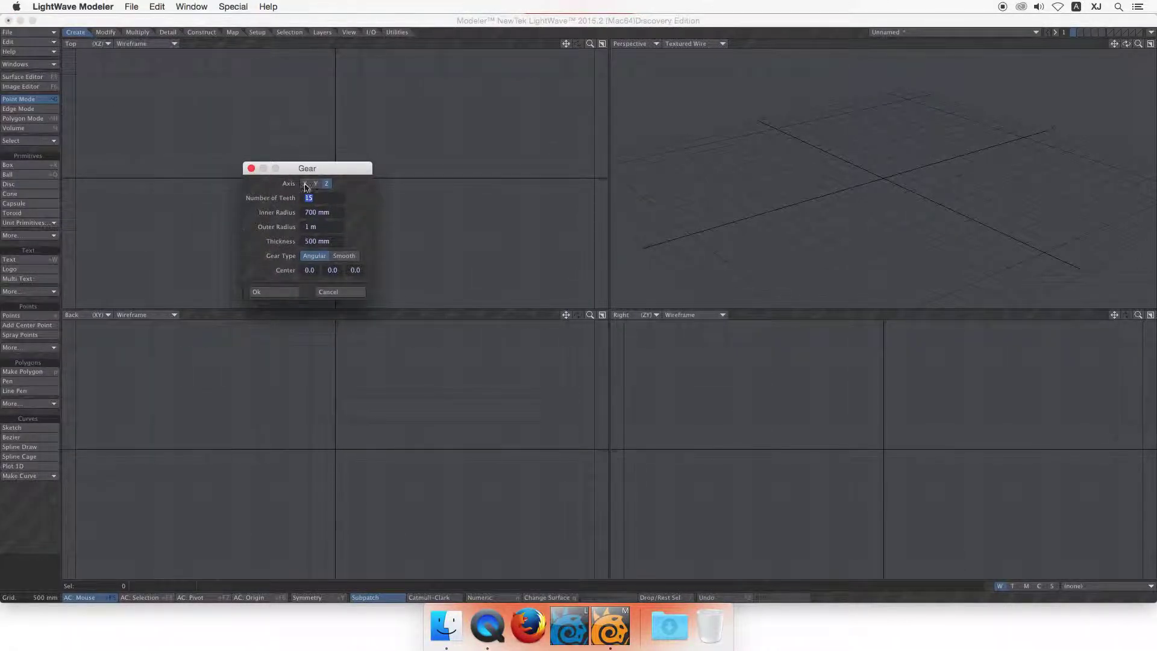
left_click(284, 292)
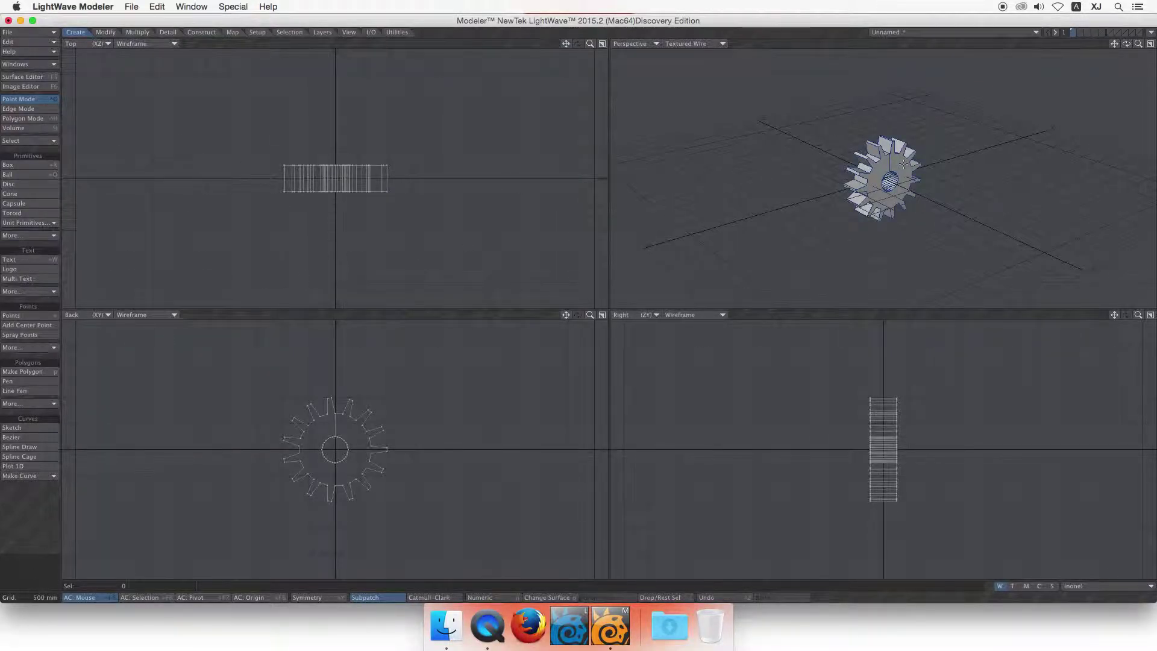
key("z")
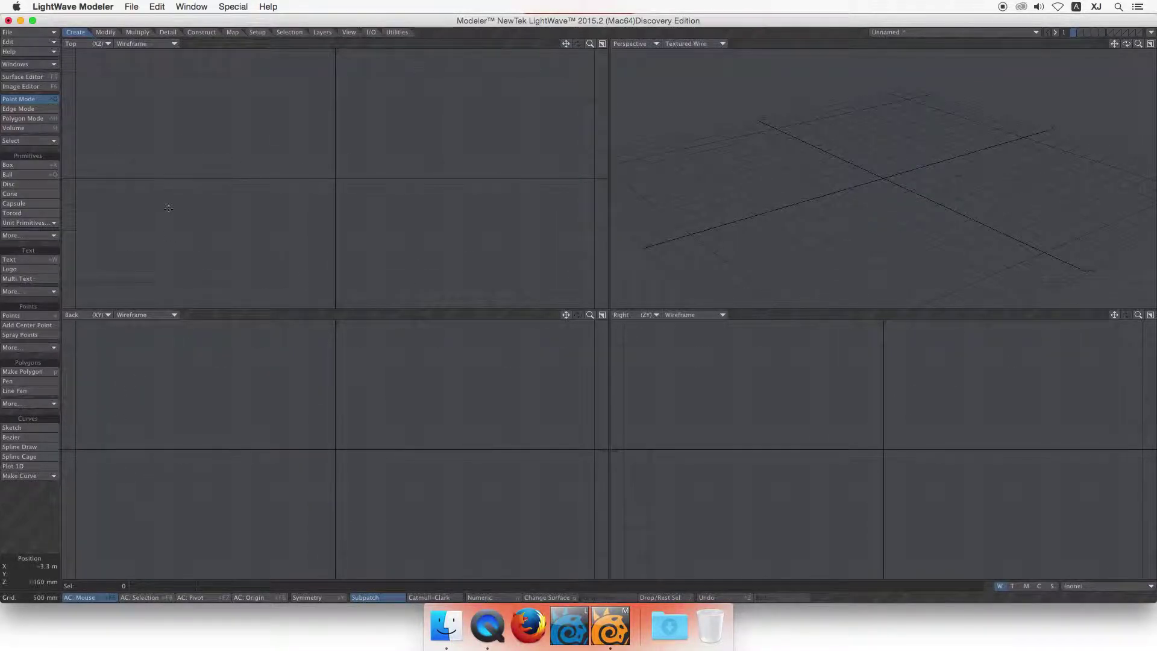
- Draw a gemstone centred near the origin in the XZ view and undo it
left_click(51, 235)
left_click(61, 250)
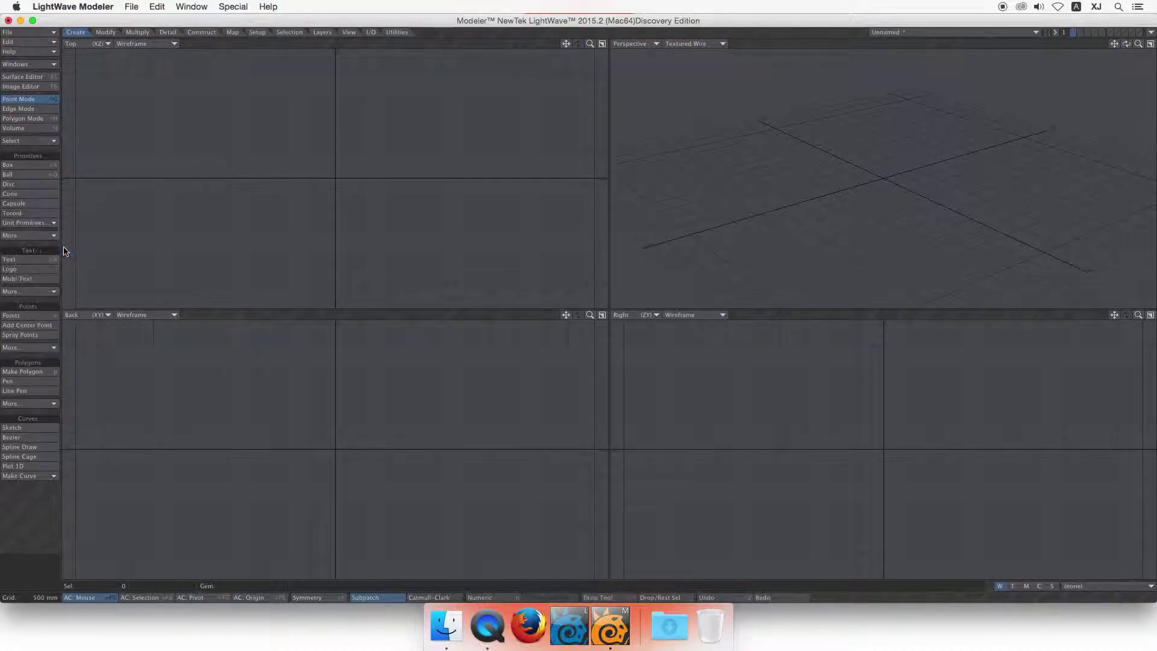
left_click_drag(335, 180, 361, 206)
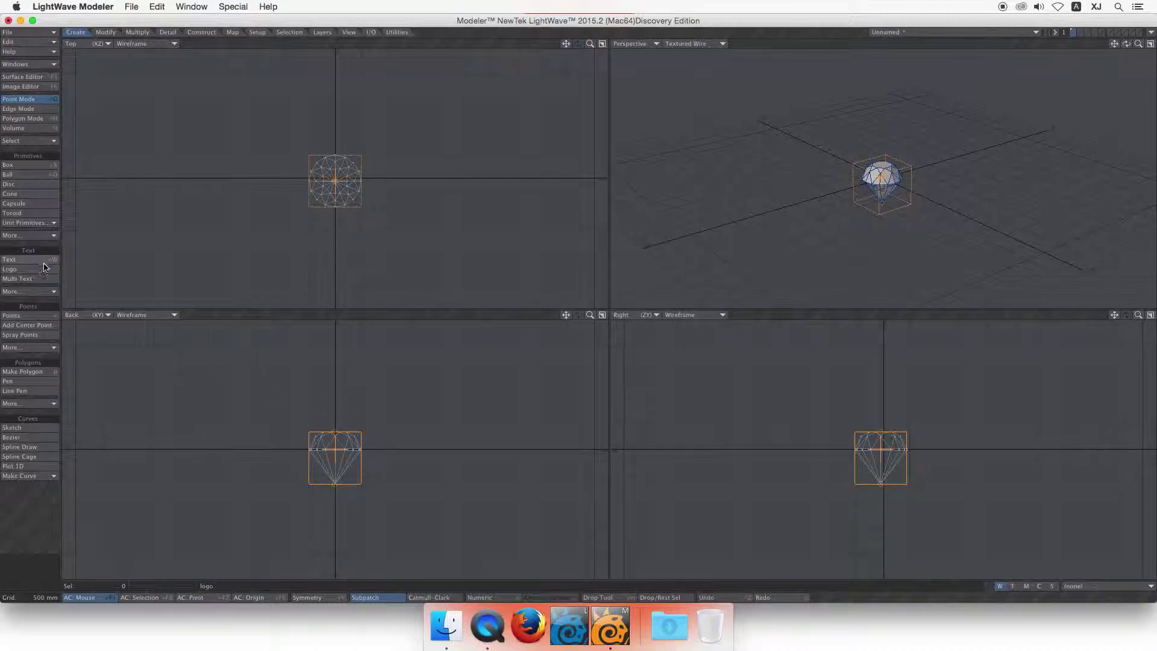
key("ctrl+z")
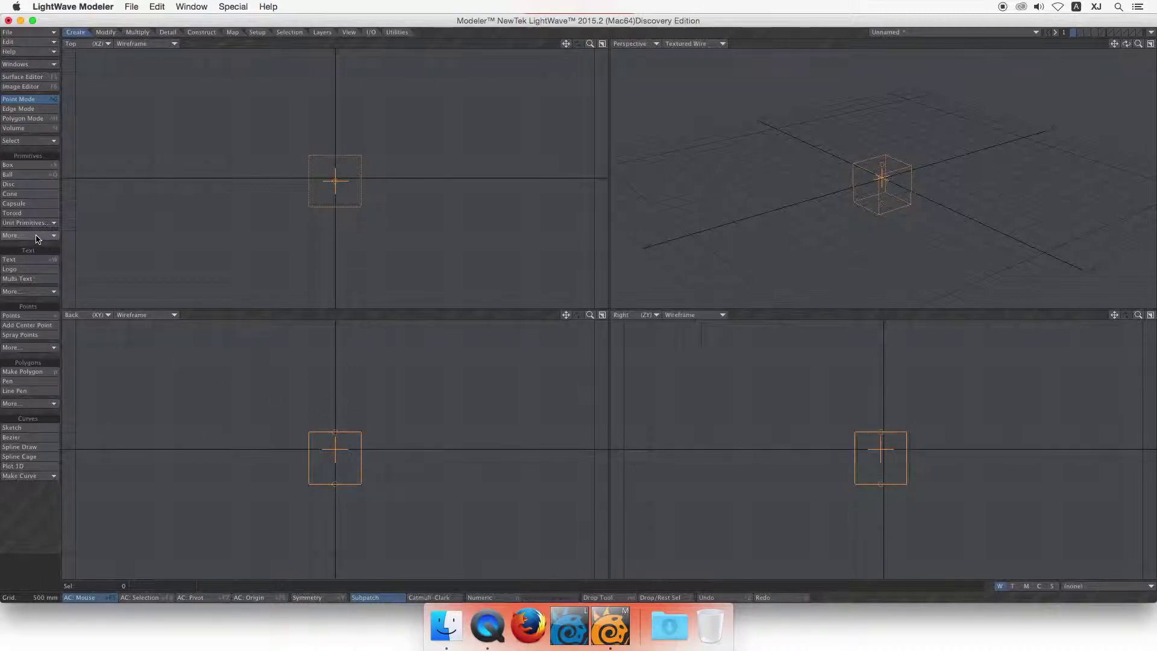
- Create an equilateral triangle polygon at the origin and inspect it in perspective
left_click(37, 235)
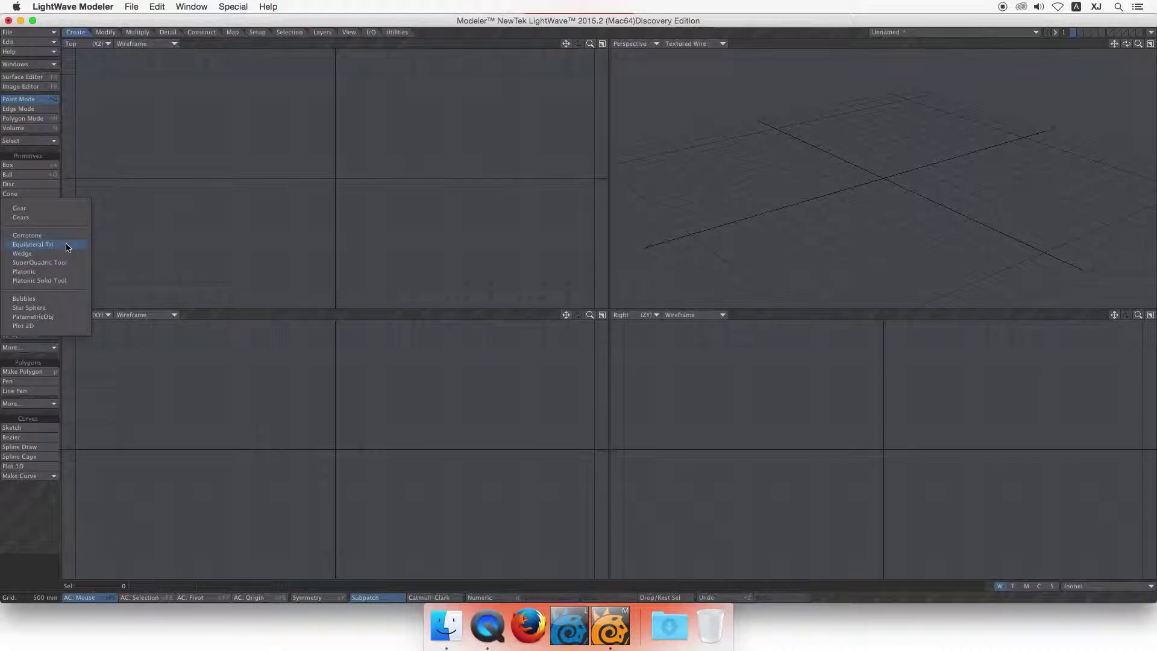
left_click(69, 245)
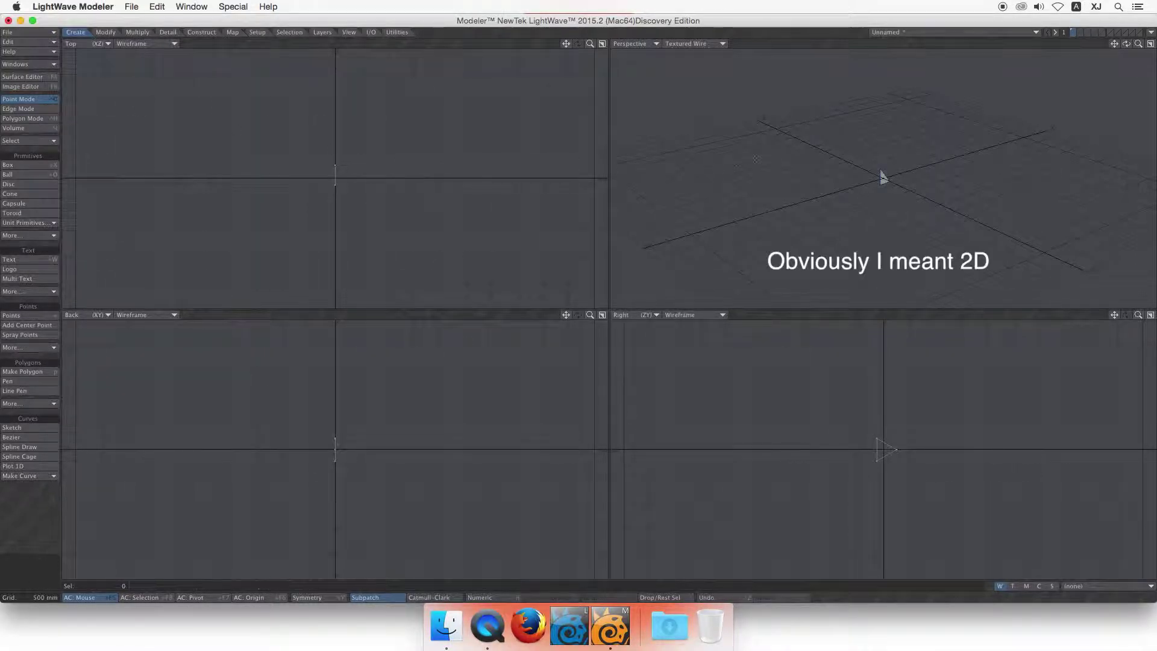
left_click_drag(1126, 43, 1084, 45)
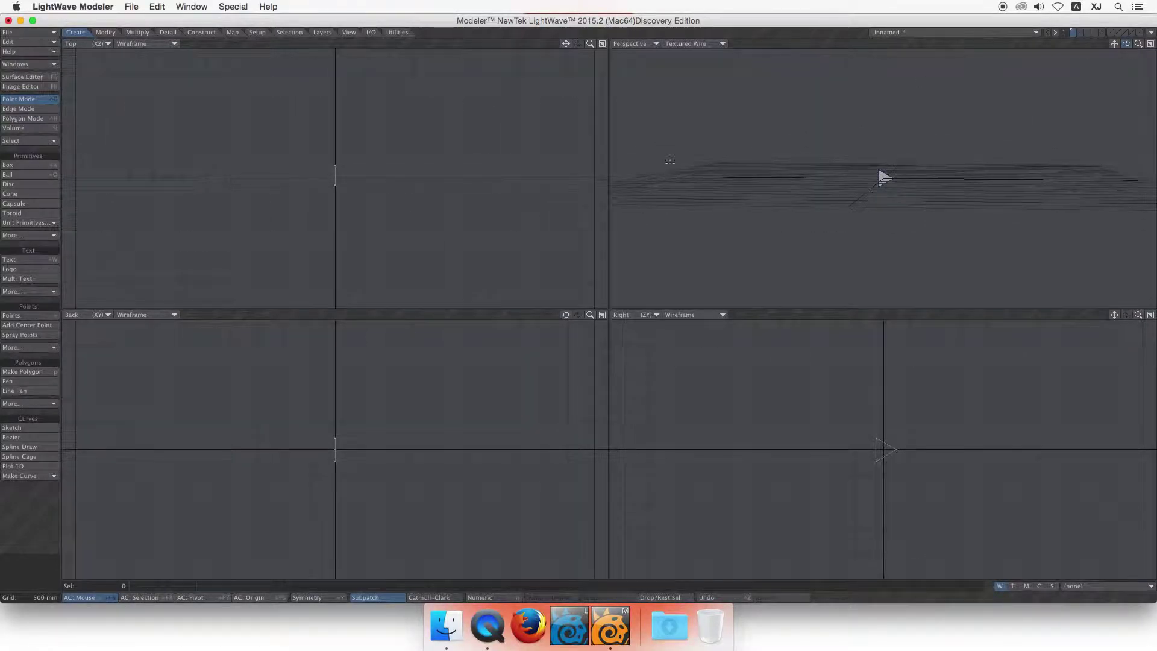
- Create a full ring-shaped wedge at the origin and inspect it from above
left_click(30, 235)
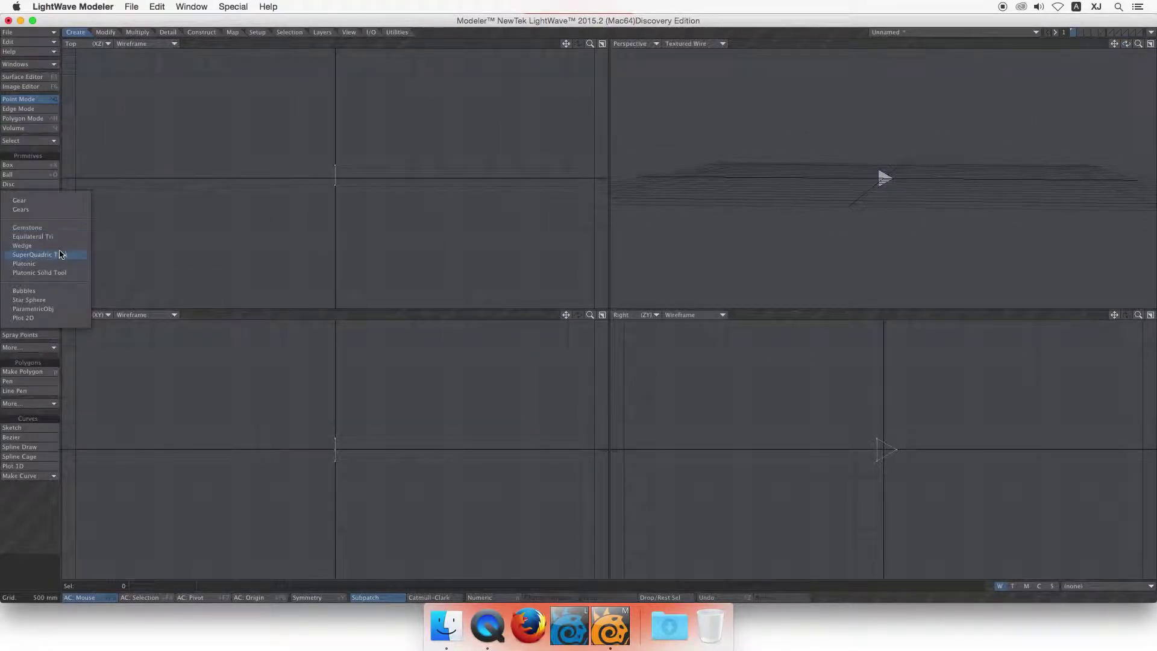
left_click(24, 254)
left_click(683, 155)
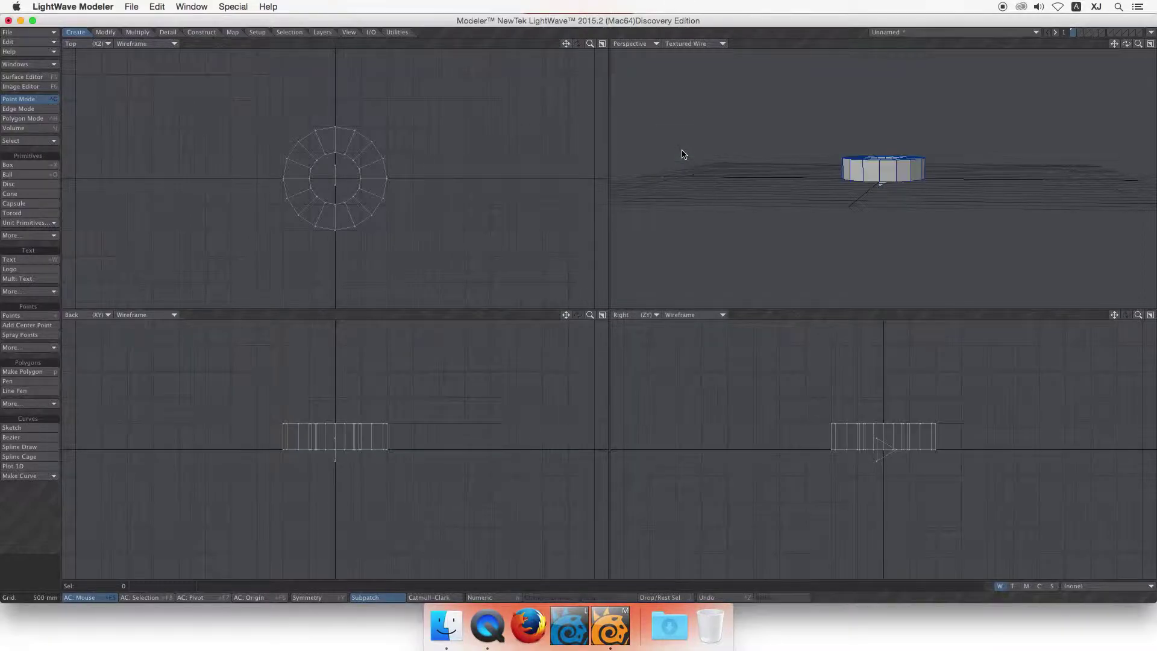
left_click_drag(1124, 48, 1130, 105)
left_click_drag(1126, 44, 1126, 68)
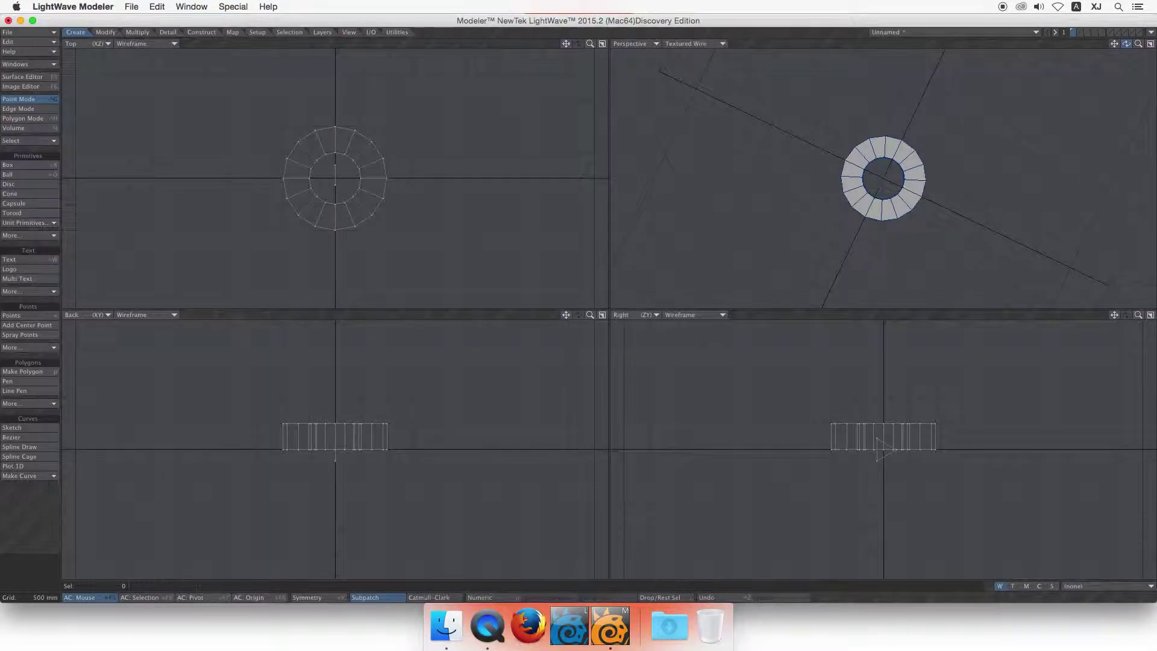
- Draw a flattened SuperQuadric toroid beside the wedge and stretch it into a large, narrow ring across the origin
left_click(35, 235)
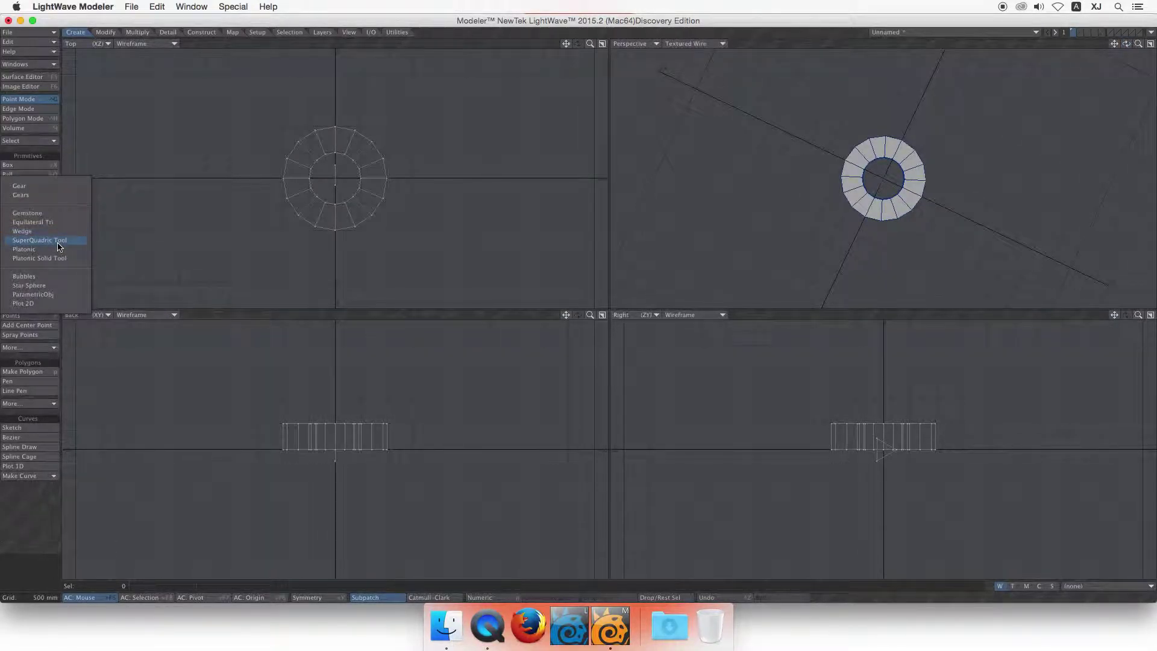
left_click(58, 242)
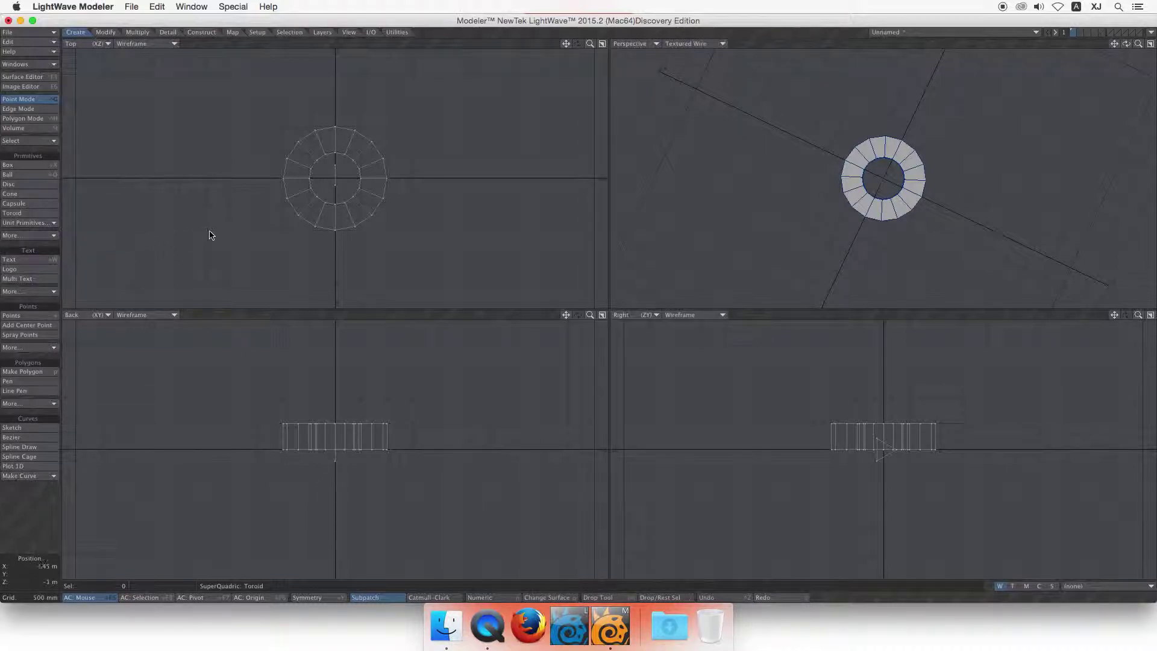
left_click_drag(211, 230, 300, 246)
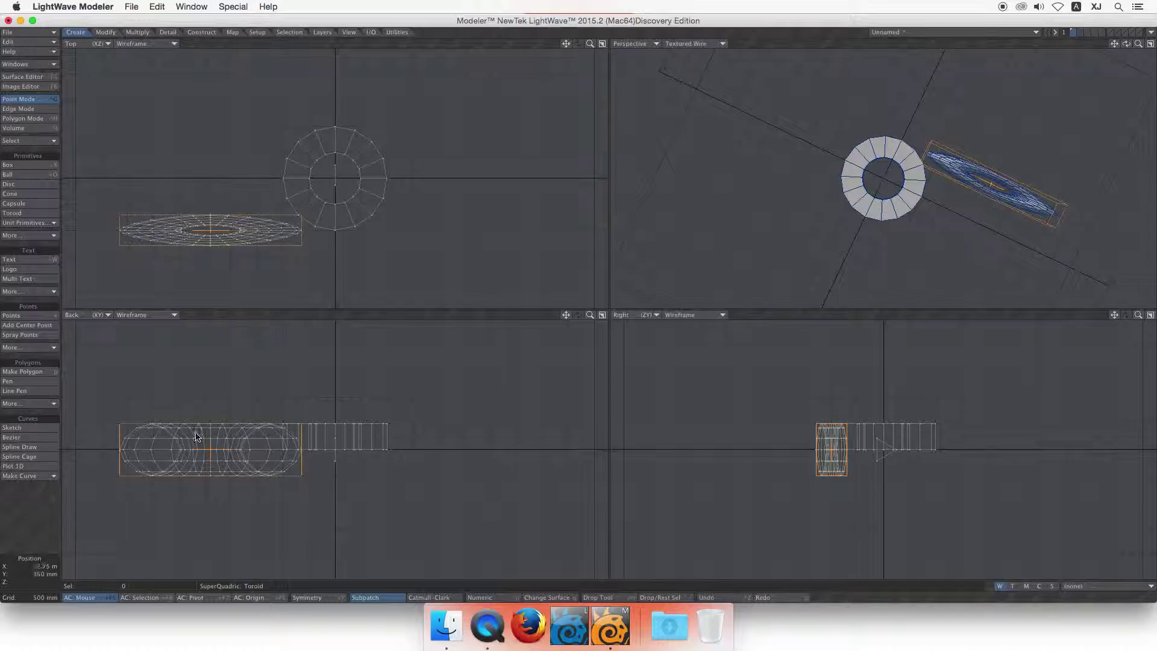
key("space")
left_click_drag(210, 230, 365, 142)
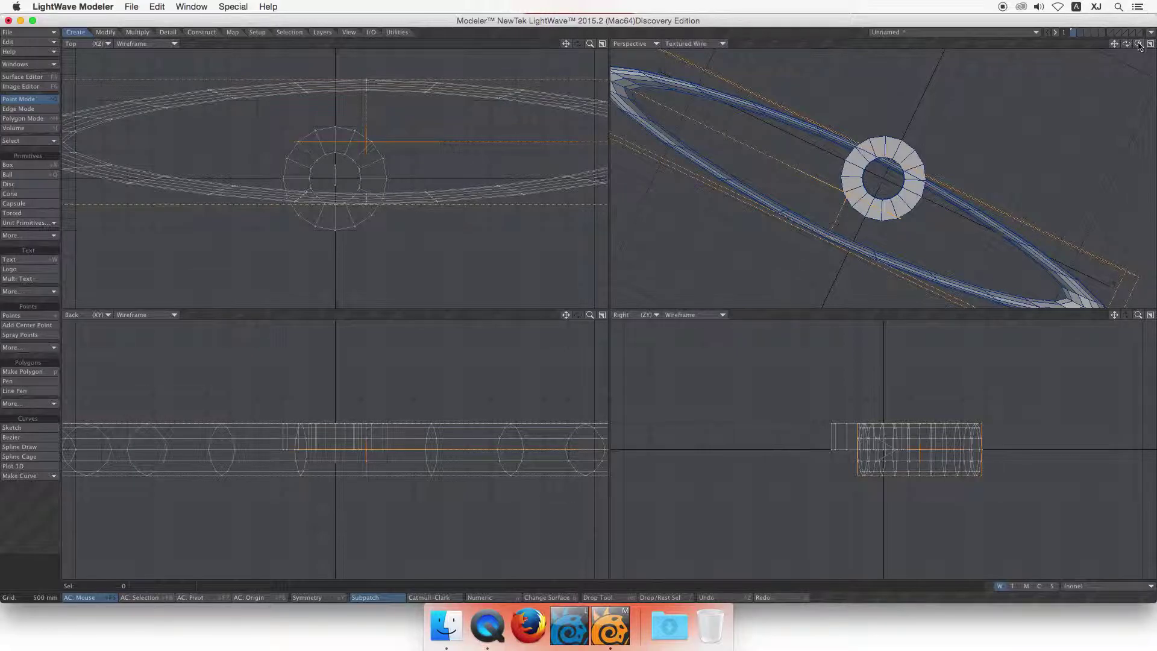
mouse_move(1126, 44)
left_mouse_down()
mouse_move(1112, 20)
mouse_move(1094, 35)
mouse_move(1122, 36)
mouse_move(1126, 56)
left_mouse_up()
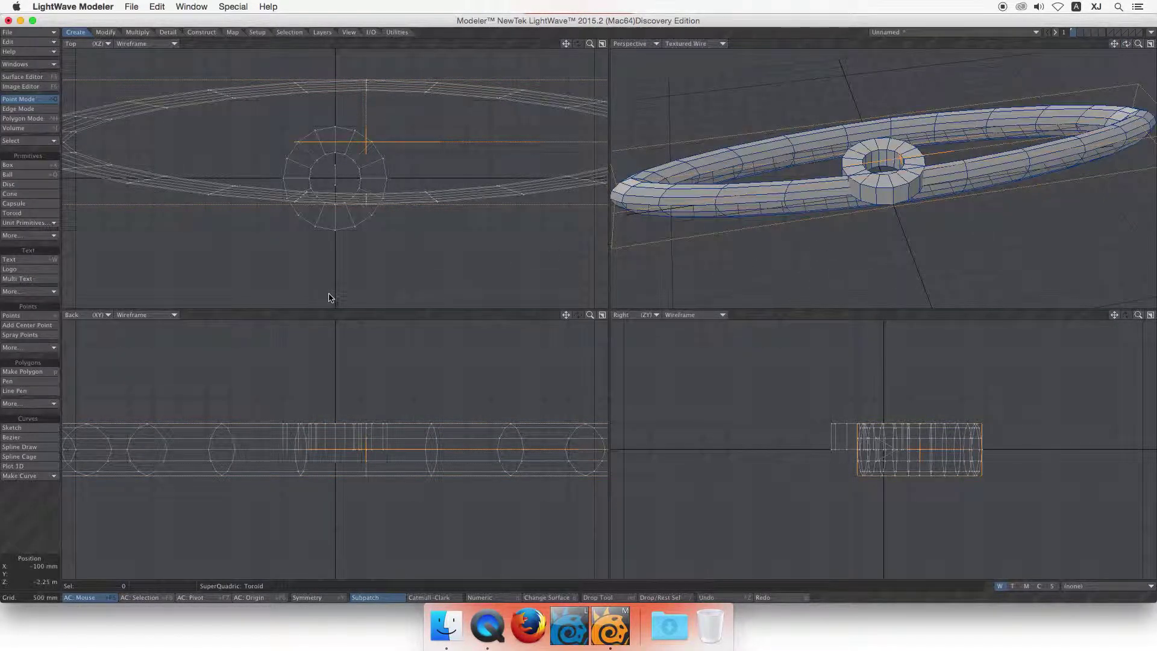
- Delete the triangle, wedge and toroid from the layer
key("Delete")
key("space")
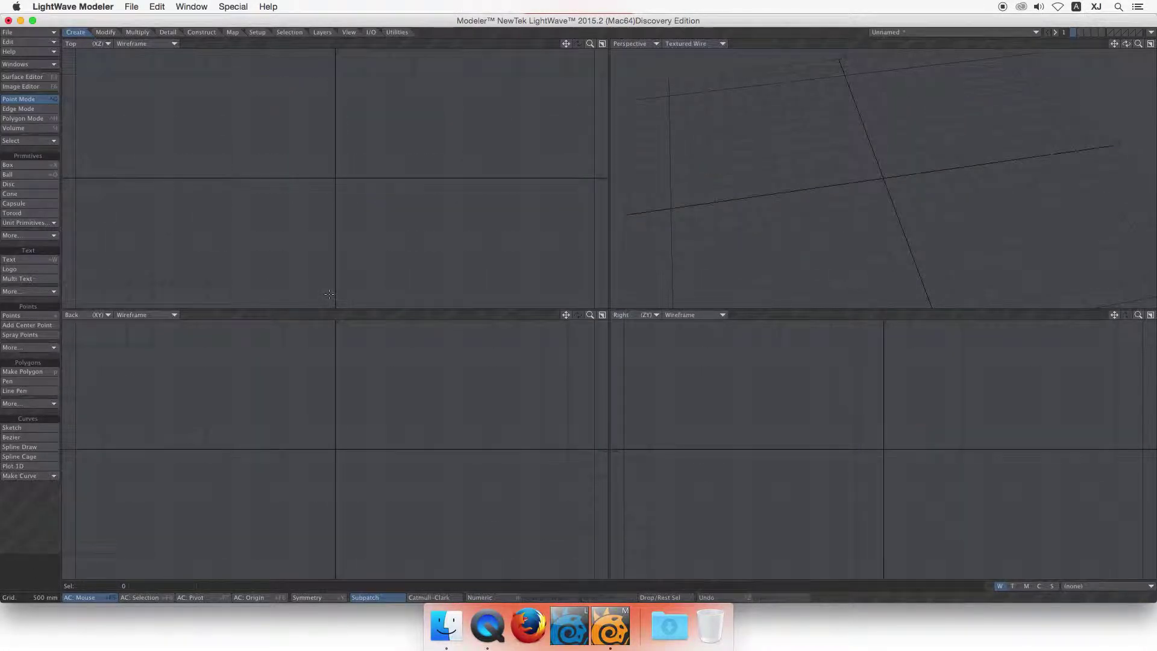
- Create a Platonic tetrahedron at the origin and inspect it in perspective
left_click(32, 235)
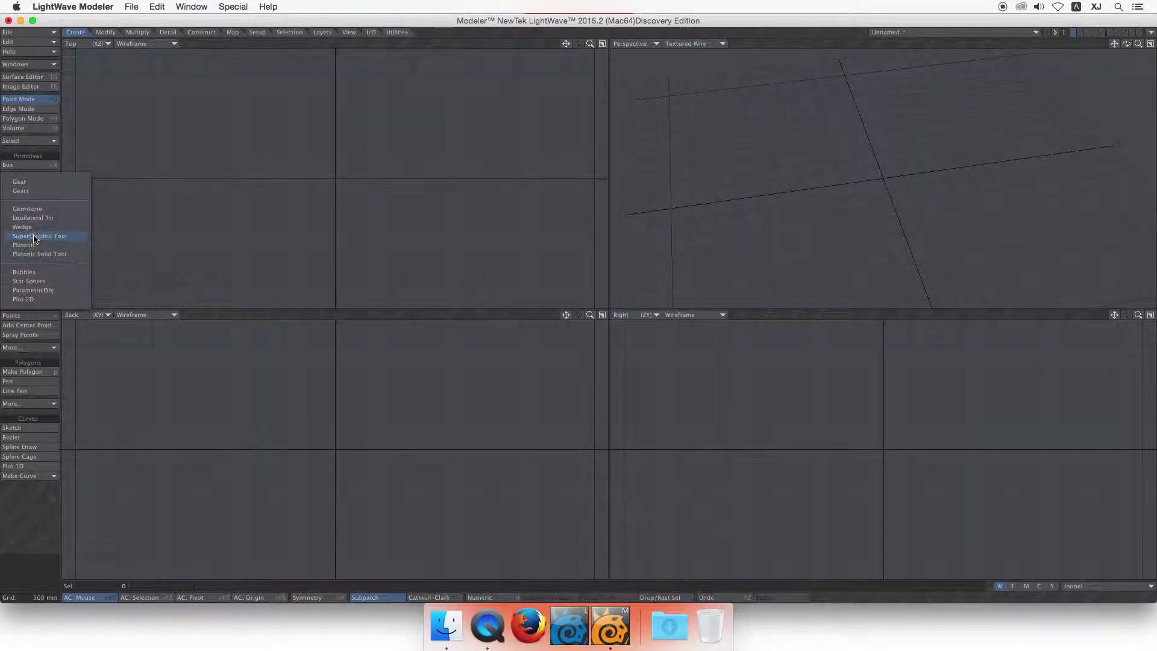
left_click(55, 246)
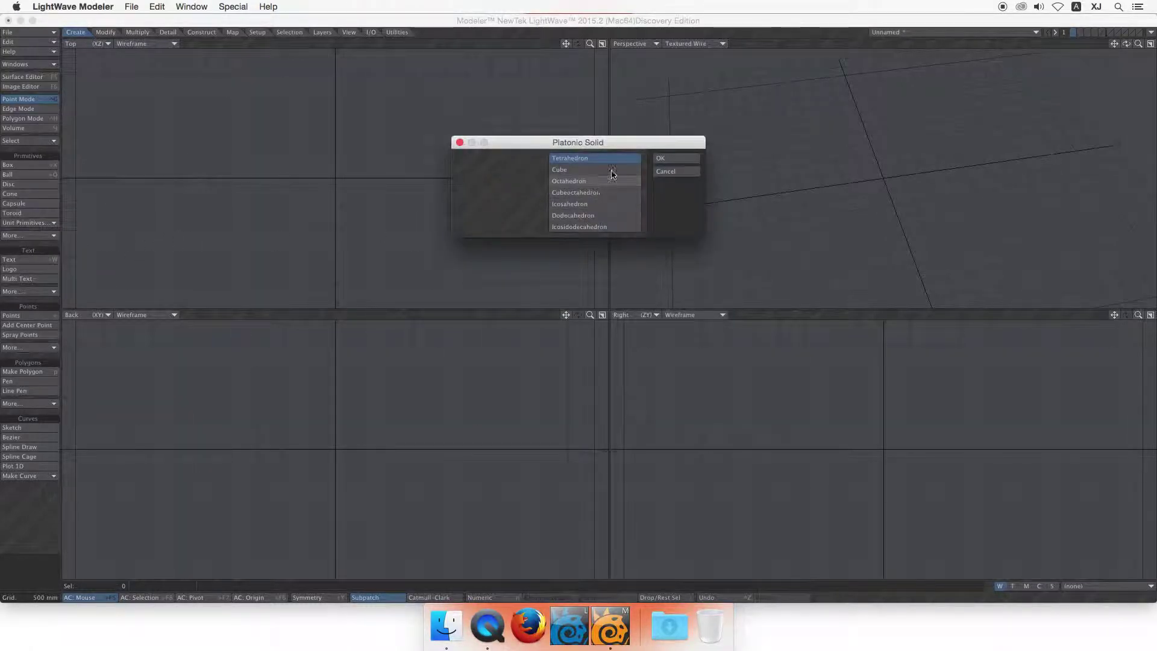
left_click(659, 159)
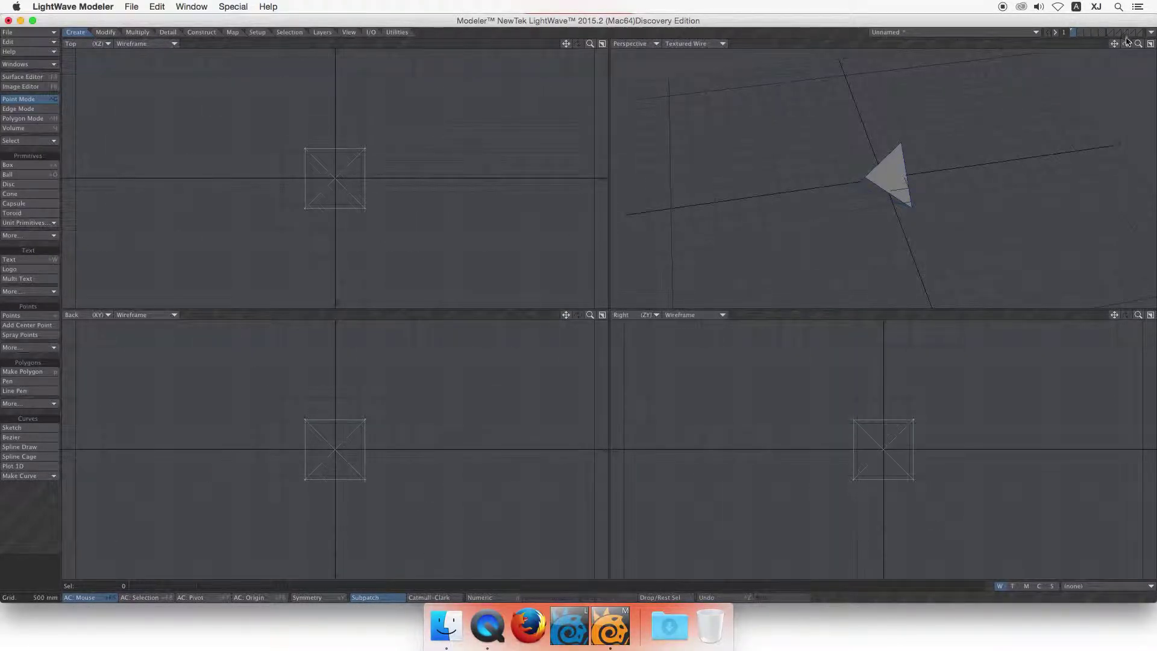
mouse_move(1126, 44)
left_mouse_down()
mouse_move(1109, 46)
mouse_move(1125, 43)
left_mouse_up()
- Add a Platonic cube over the tetrahedron and move both toward negative X and positive Z, slightly upward
left_click(29, 235)
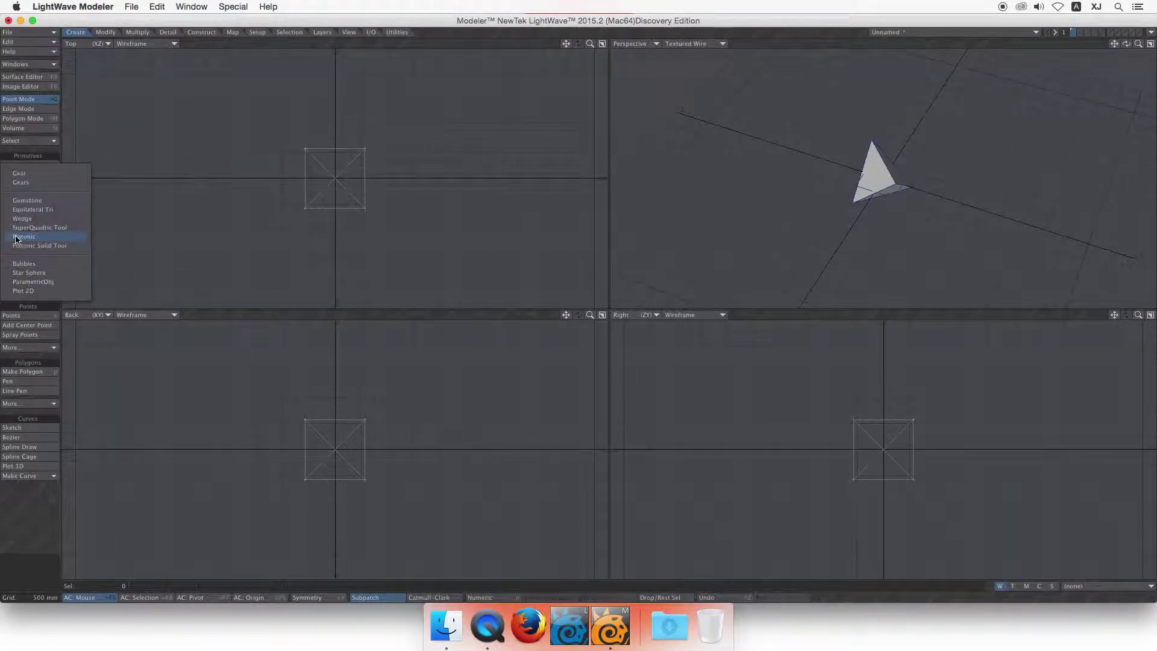
left_click(46, 246)
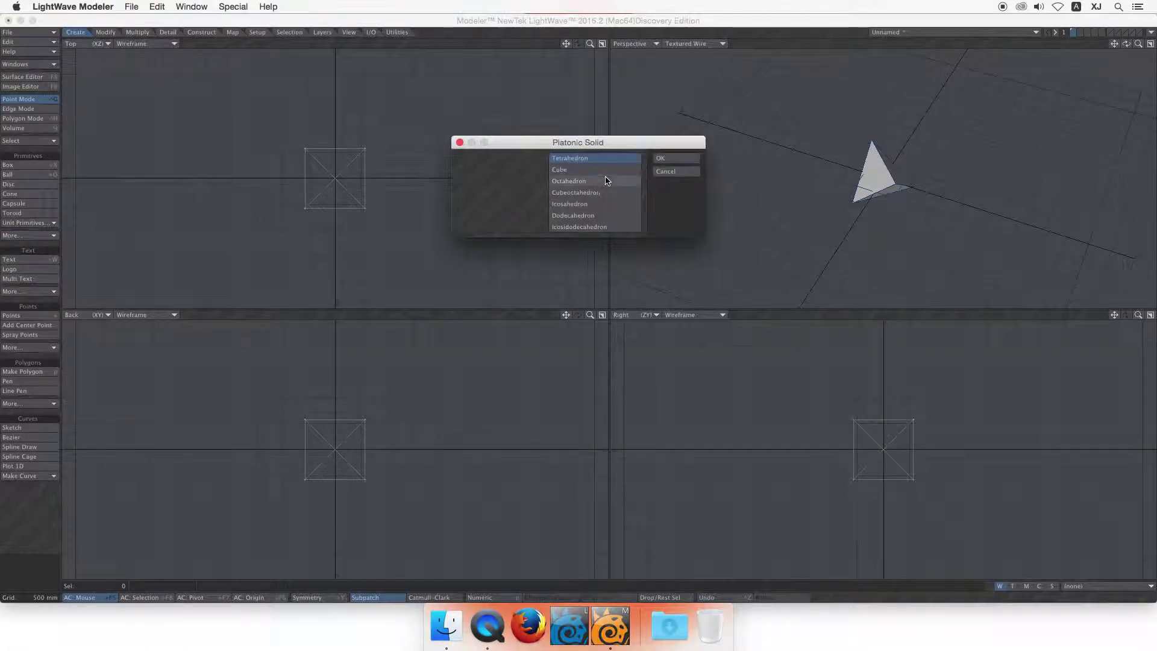
left_click(599, 169)
left_click(665, 158)
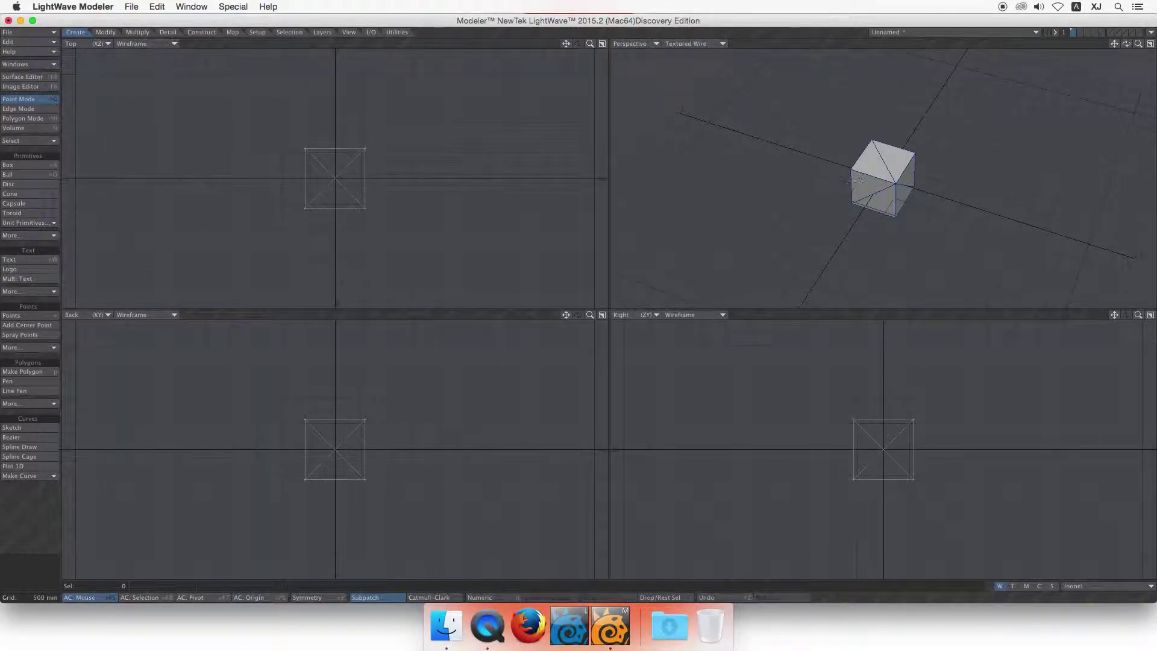
key("t")
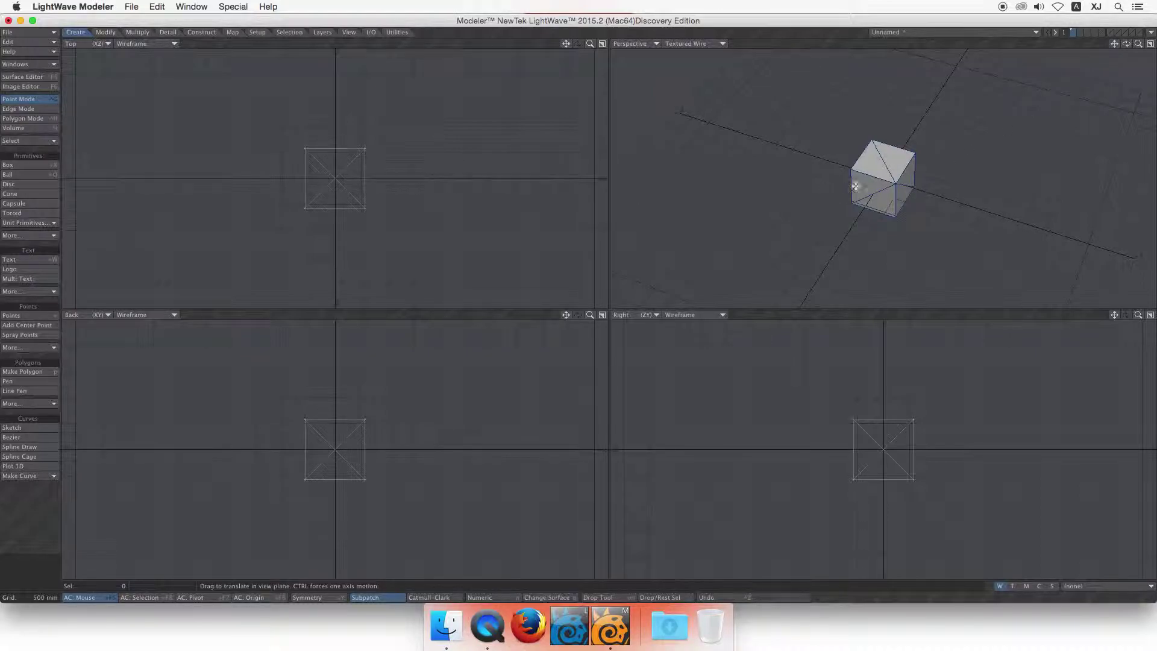
left_click_drag(860, 187, 921, 178)
- Add a smaller cube at the origin and move all solids by about -1.15 m X, -450 mm Y and 3.5 m Z
left_click(27, 235)
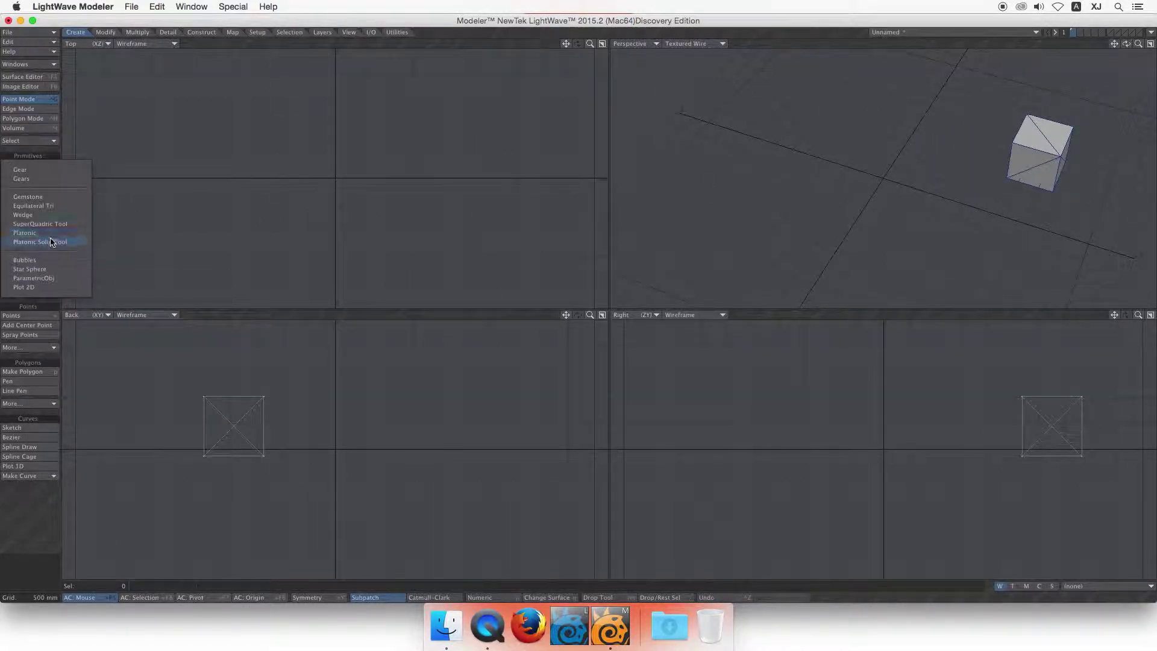
left_click(58, 234)
left_click(676, 160)
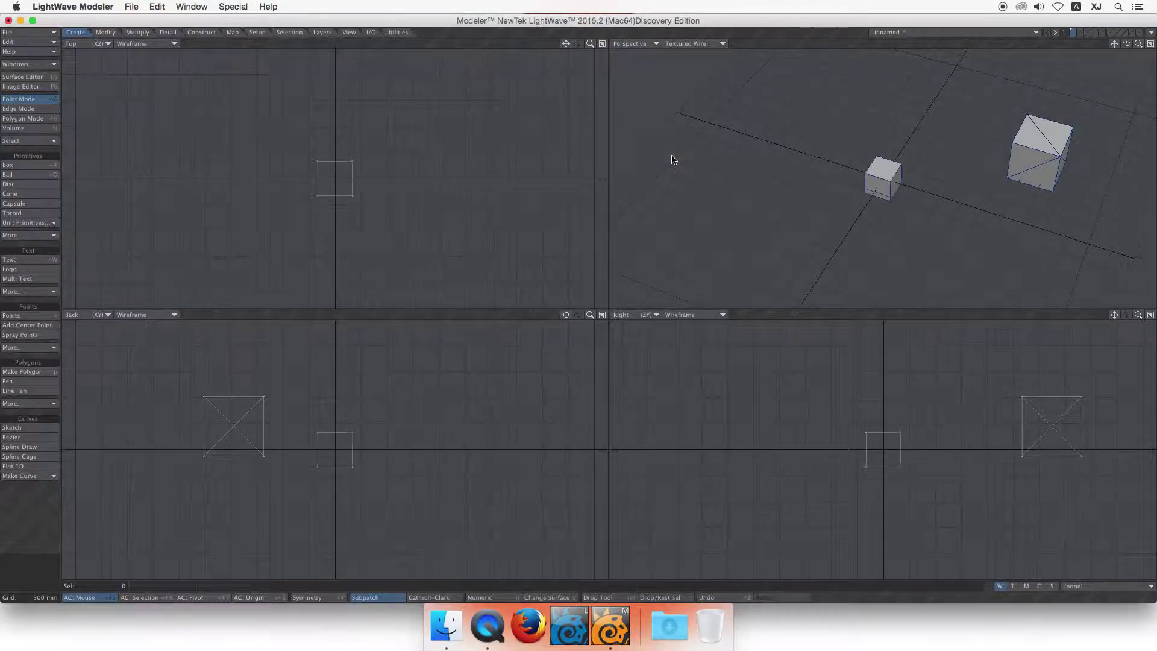
left_click_drag(886, 177, 1039, 203)
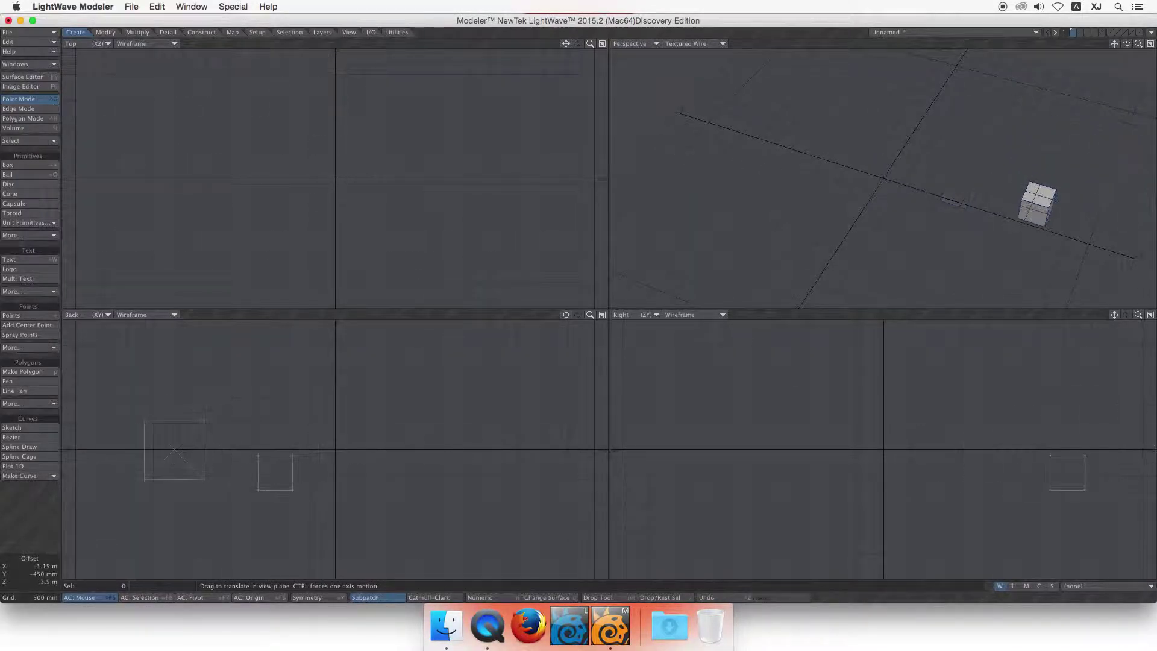
- Add a Platonic octahedron at the origin and move all solids by about 3.85 m X, 200 mm Y and -1 m Z
left_click(27, 235)
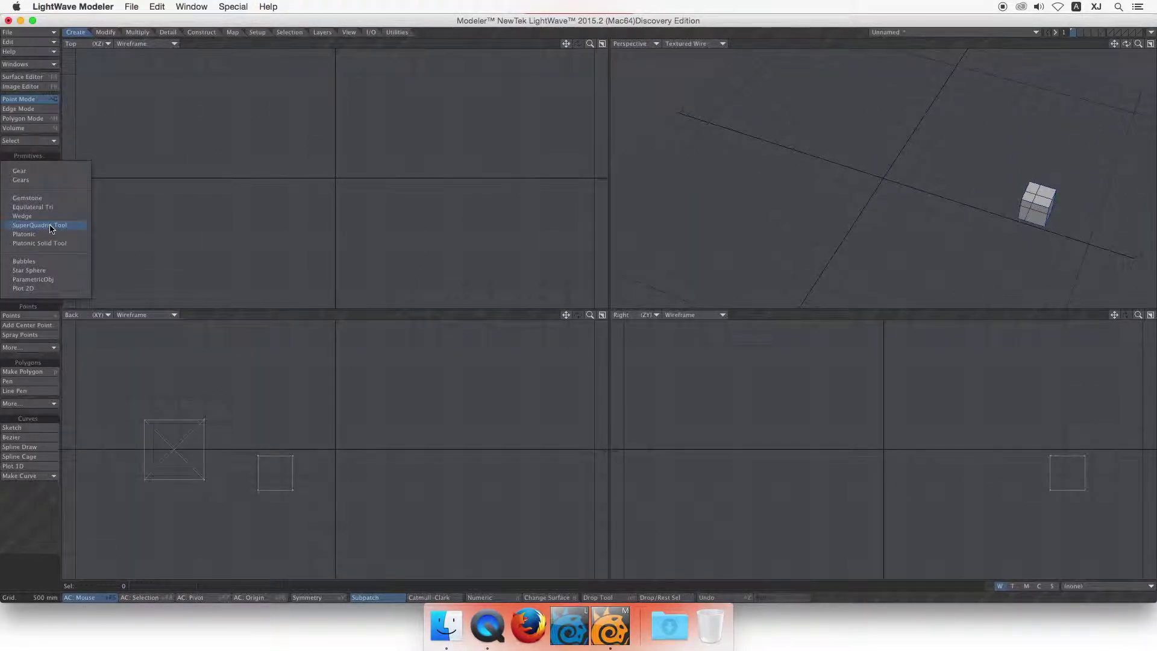
left_click(51, 235)
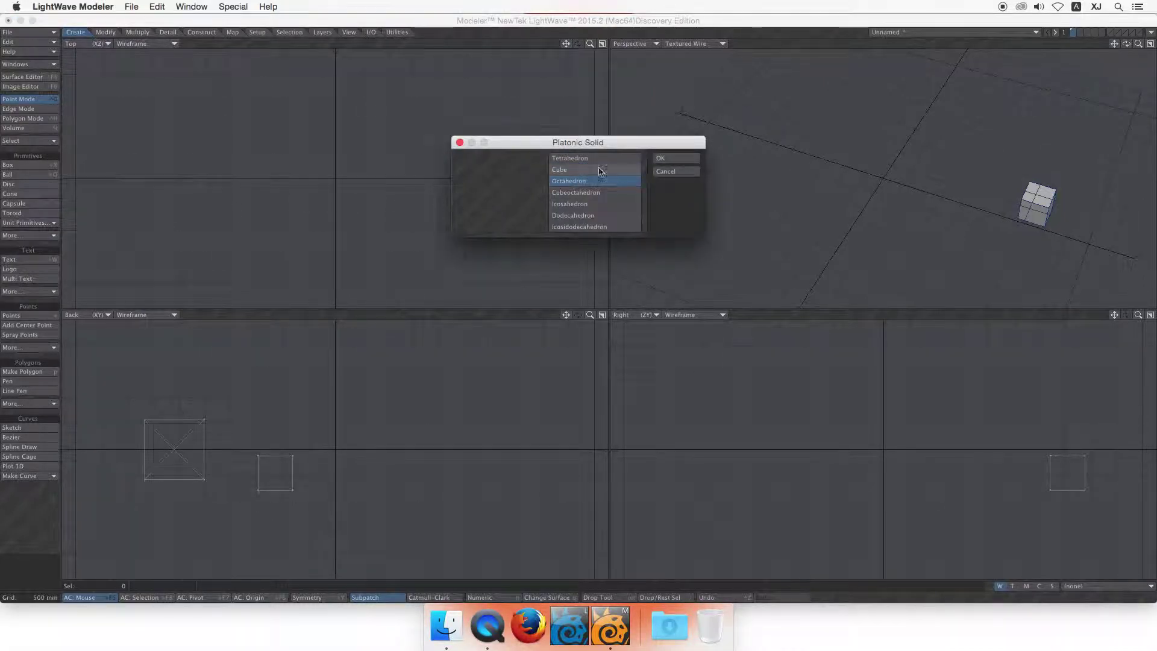
left_click(669, 158)
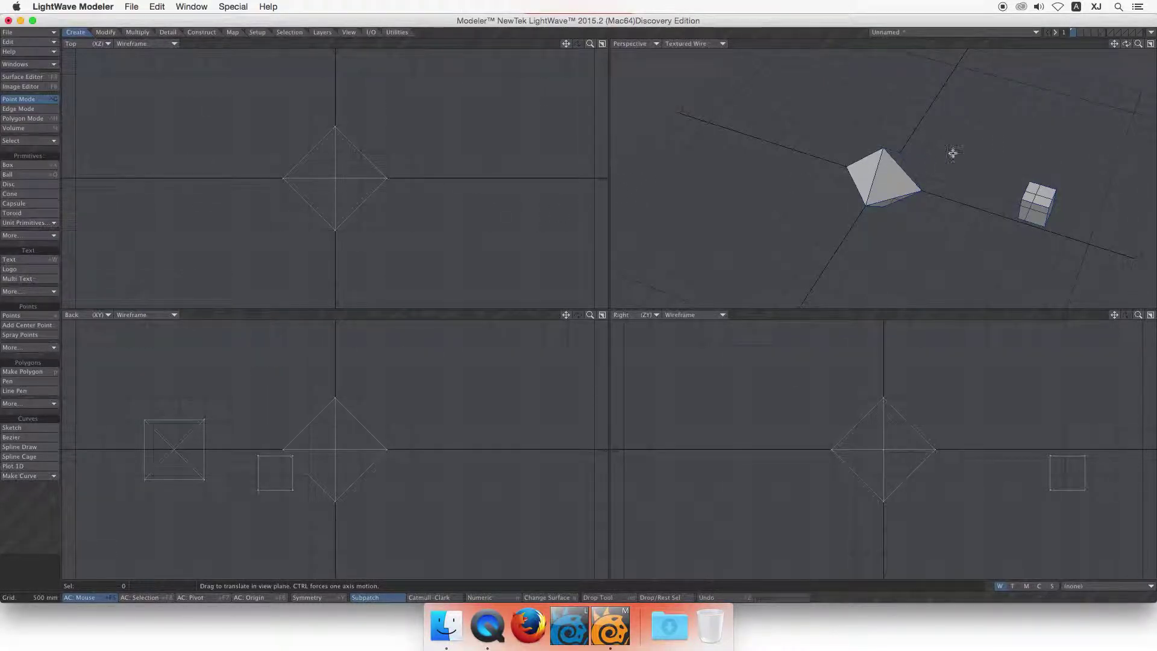
left_click_drag(1126, 44, 1154, 54)
key("t")
left_click_drag(891, 184, 1058, 171)
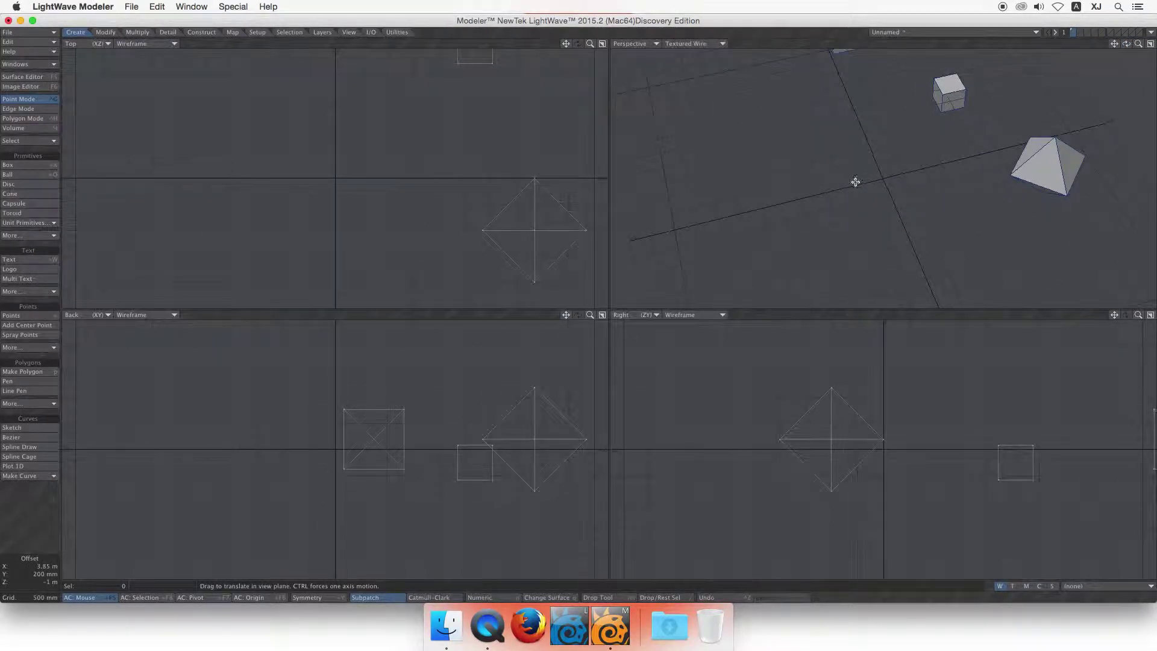
- Add a Platonic cuboctahedron at the origin and move all solids toward positive X and negative Z, slightly downward
left_click(29, 235)
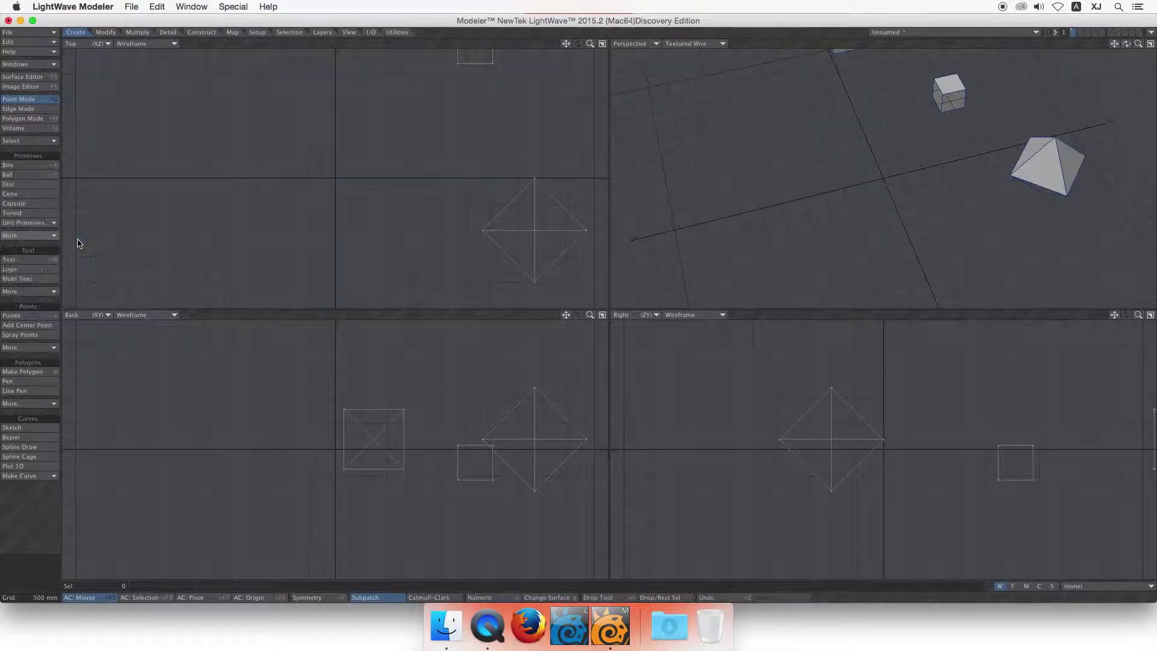
left_click(78, 240)
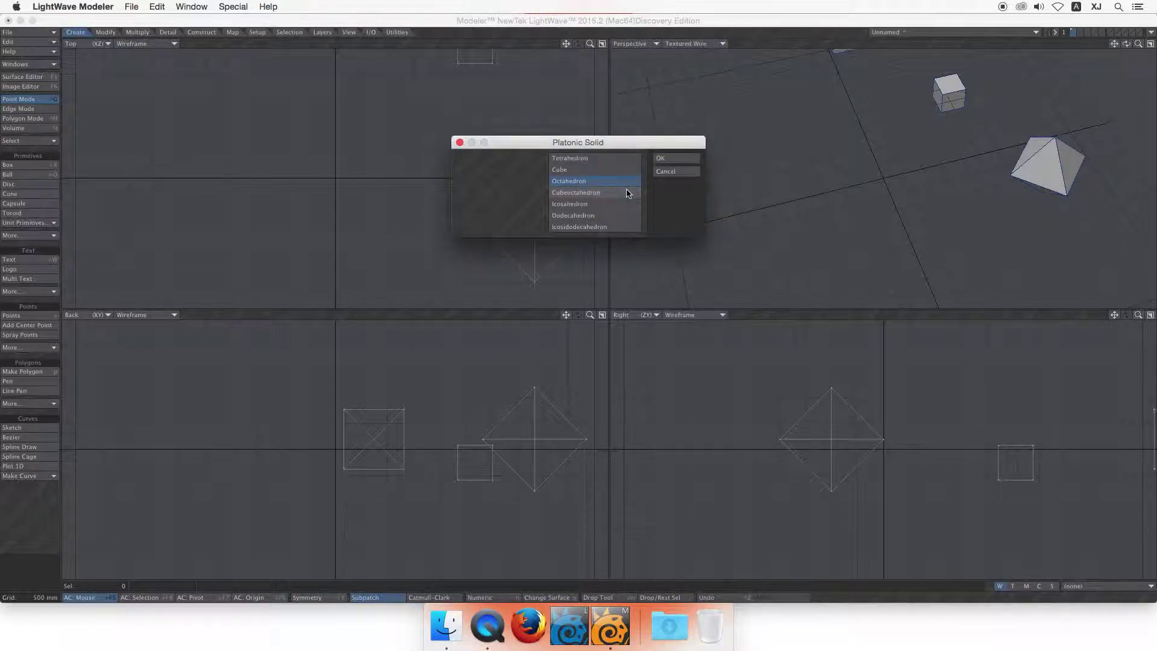
left_click(619, 193)
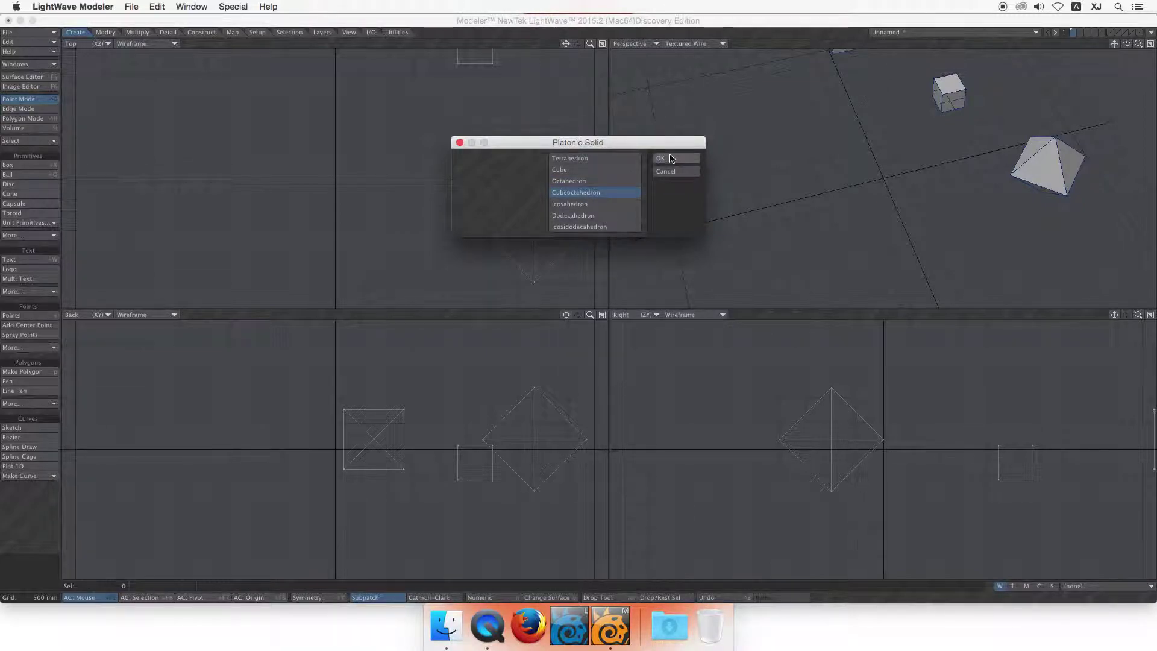
left_click(669, 158)
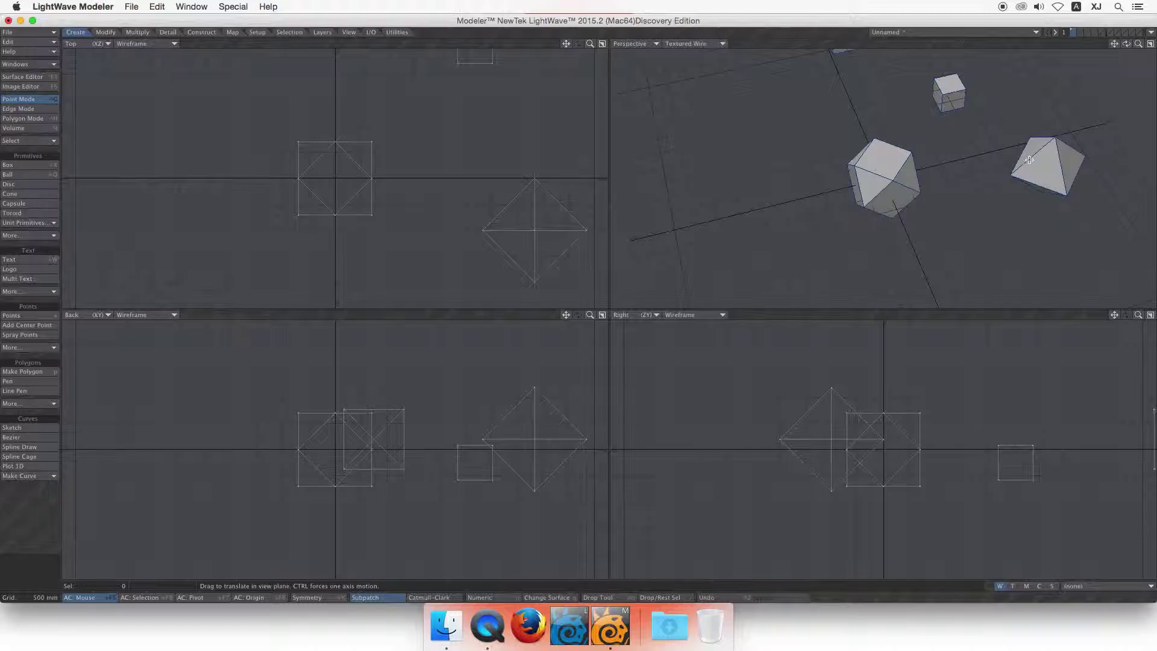
- Add a Platonic icosahedron at the origin and move all solids upward and toward positive Z
left_click(39, 236)
left_click(39, 234)
left_click(614, 205)
left_click(665, 159)
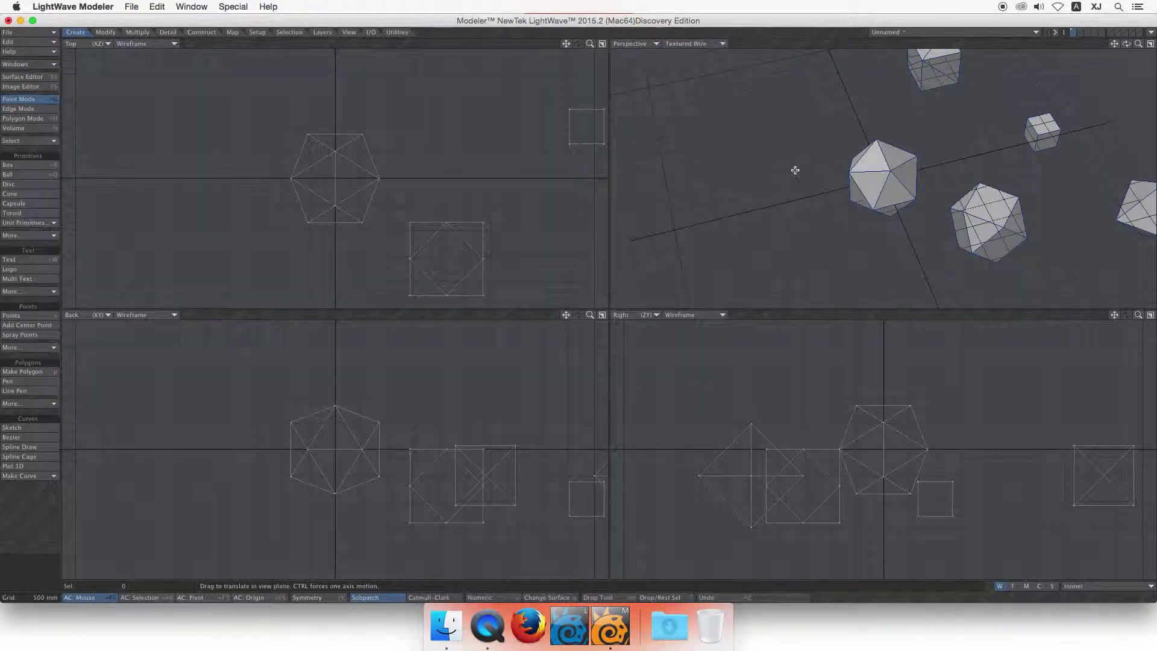
left_click_drag(862, 173, 822, 79)
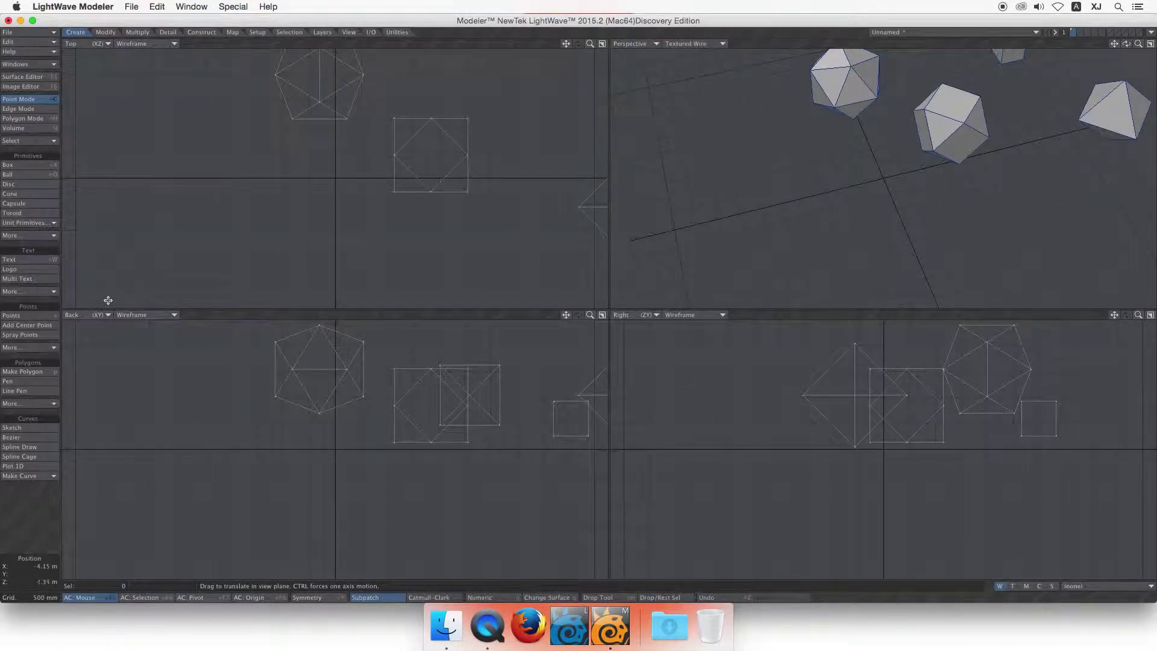
- Add a Platonic dodecahedron at the origin and move all solids toward positive X and negative Z, slightly downward
left_click(30, 235)
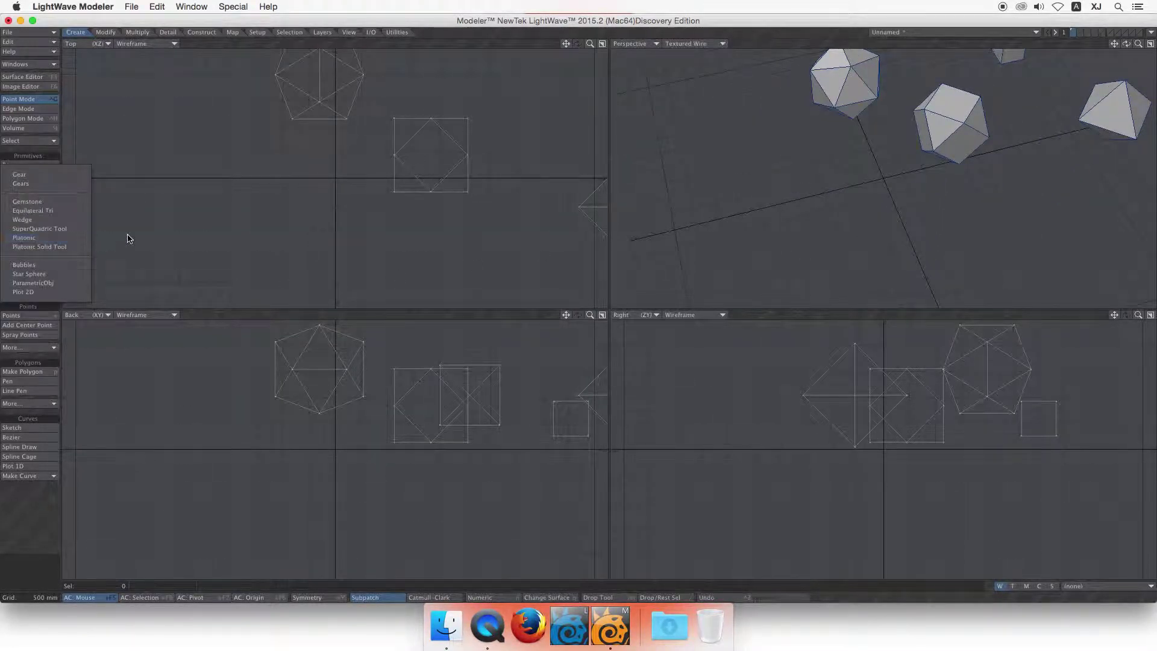
left_click(66, 243)
left_click(573, 215)
left_click(665, 158)
left_click_drag(881, 176, 1024, 193)
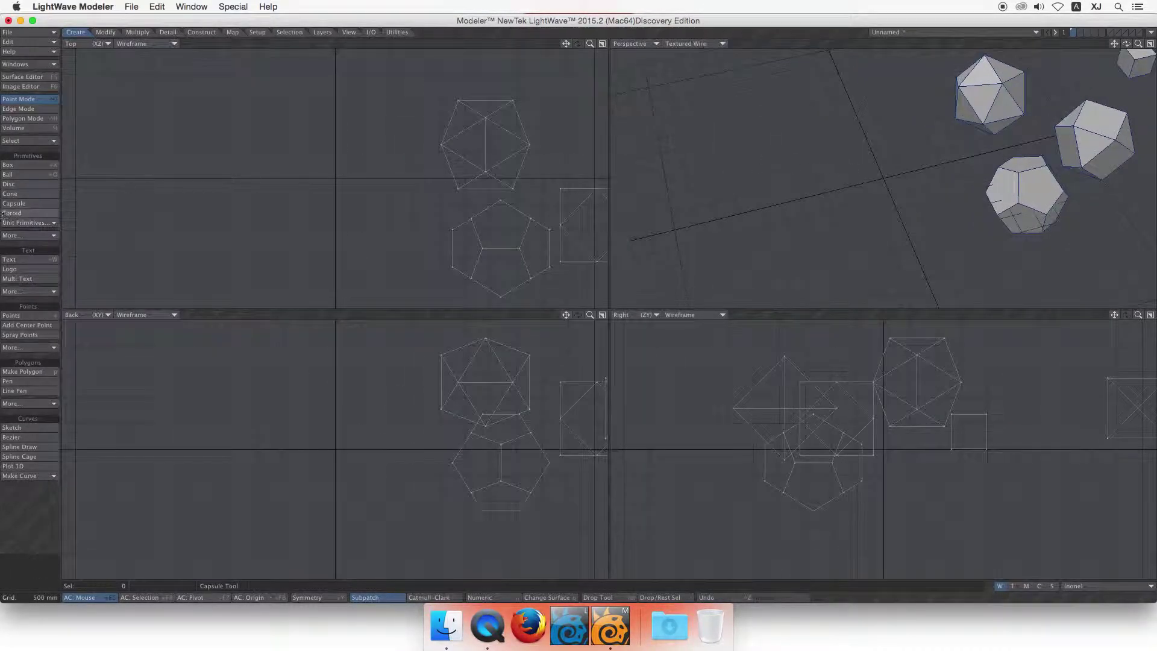
- Add a Platonic icosidodecahedron at the origin and move all solids by about -4.15 m X, -1 m Y and 100 mm Z
left_click(49, 239)
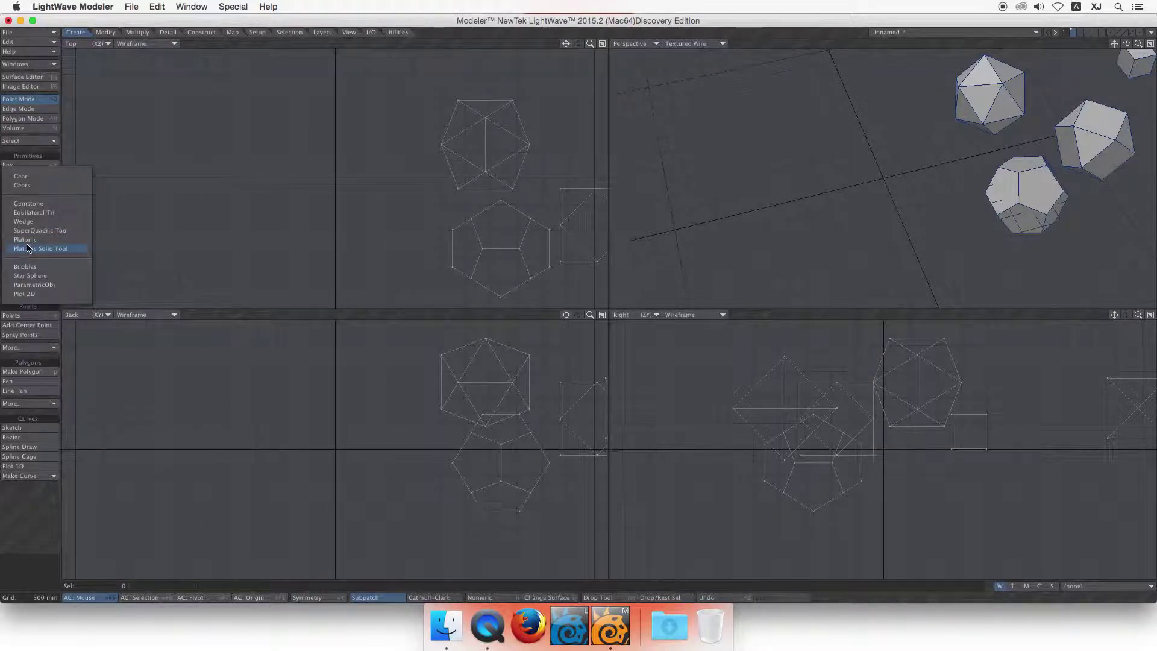
left_click(48, 245)
left_click(560, 227)
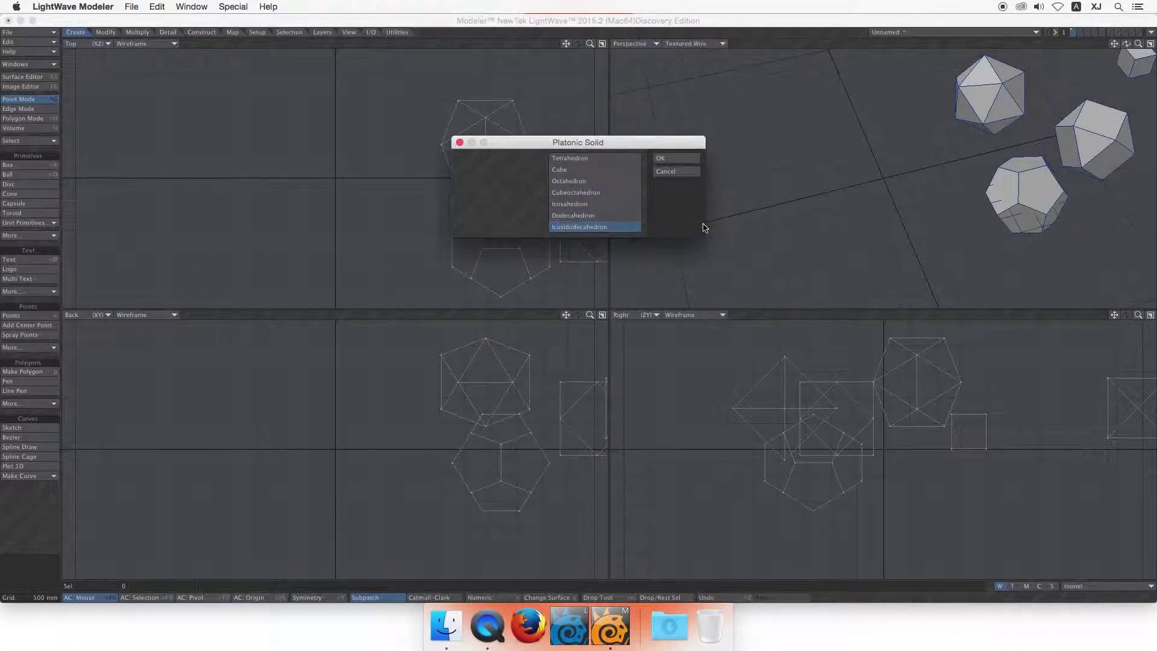
left_click(665, 158)
mouse_move(854, 180)
left_mouse_down()
mouse_move(776, 171)
mouse_move(721, 200)
mouse_move(803, 208)
mouse_move(733, 249)
mouse_move(865, 184)
left_mouse_up()
- Clear all solids from the layer and place a size 1 tetrahedron near the origin with the Platonic Solid Tool
key("Delete")
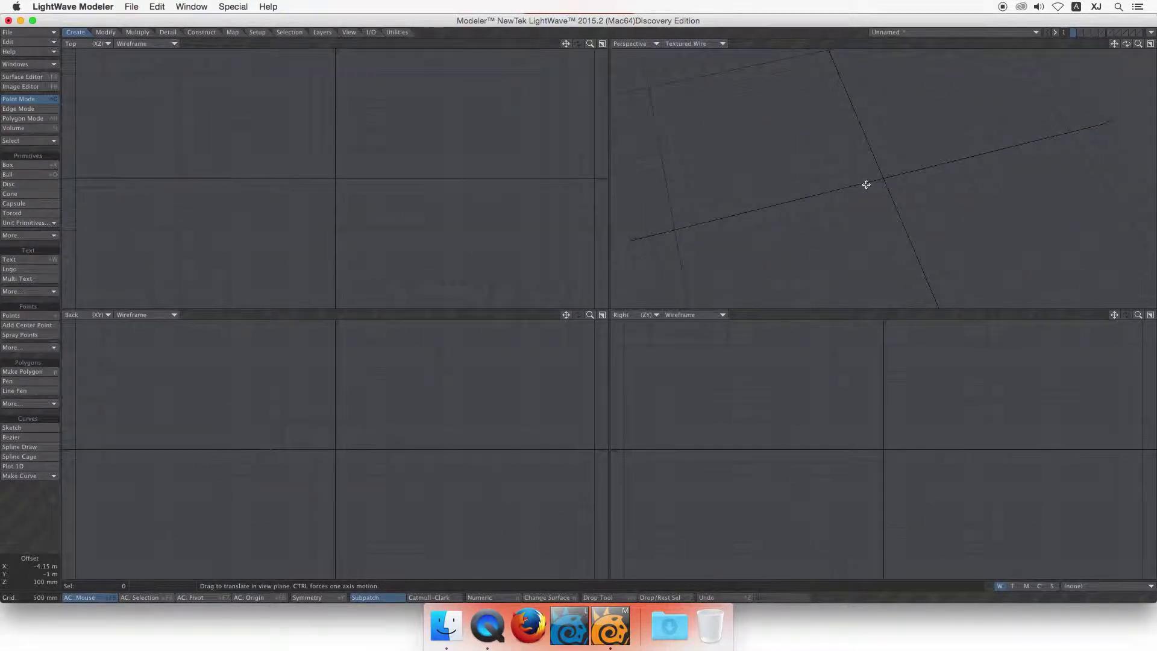
left_click(36, 235)
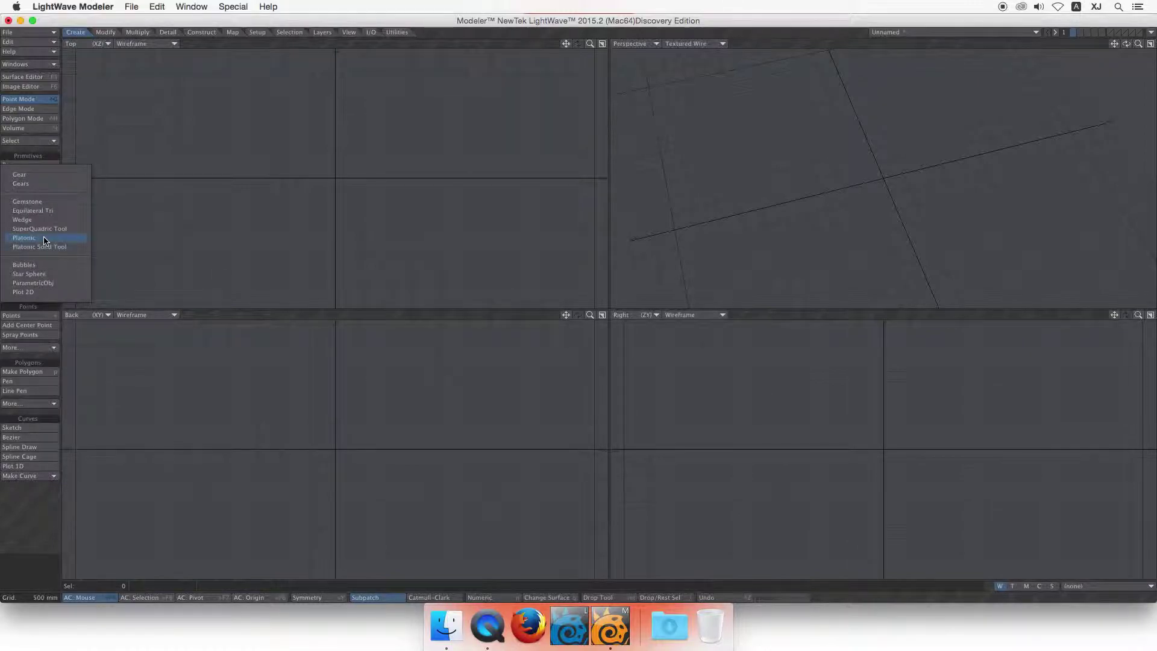
left_click(77, 250)
left_click(317, 170)
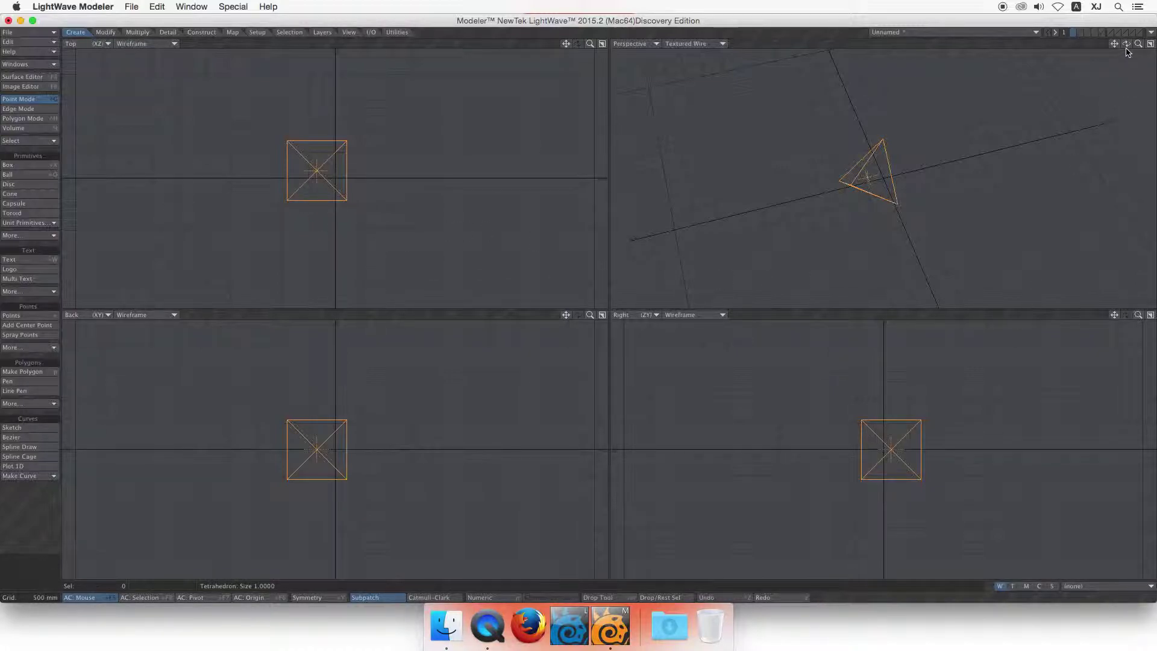
mouse_move(1126, 43)
left_mouse_down()
mouse_move(1145, 66)
mouse_move(1129, 47)
left_mouse_up()
- Delete the tetrahedron and try to create bubbles in the empty layer
key("Delete")
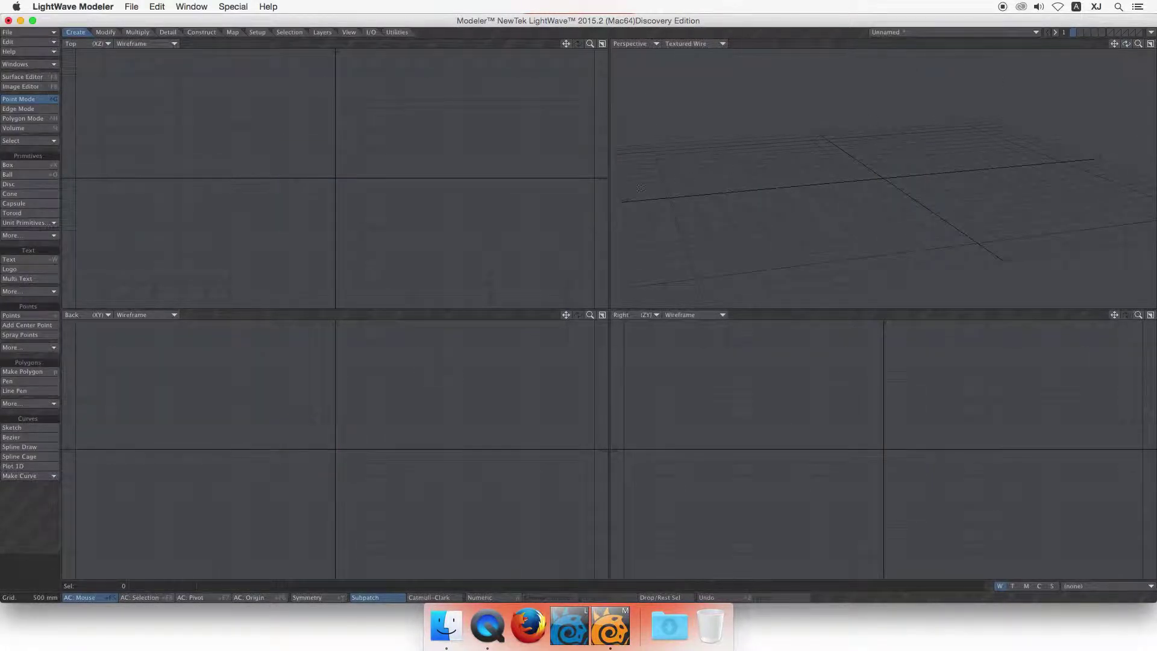
left_click(22, 237)
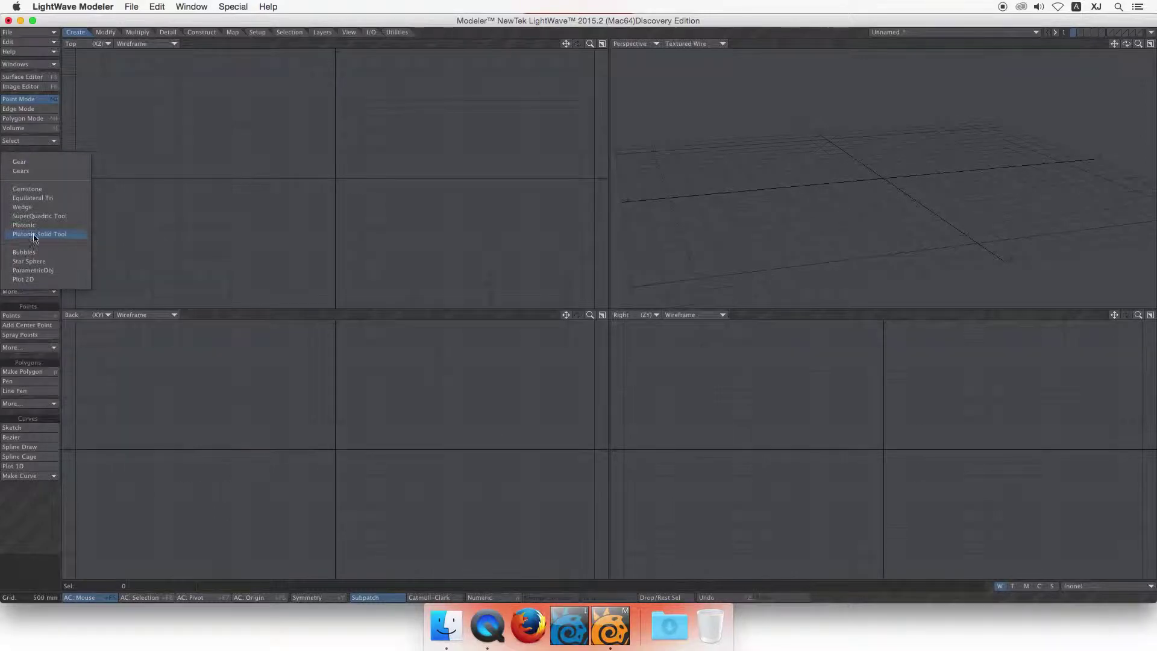
left_click(73, 255)
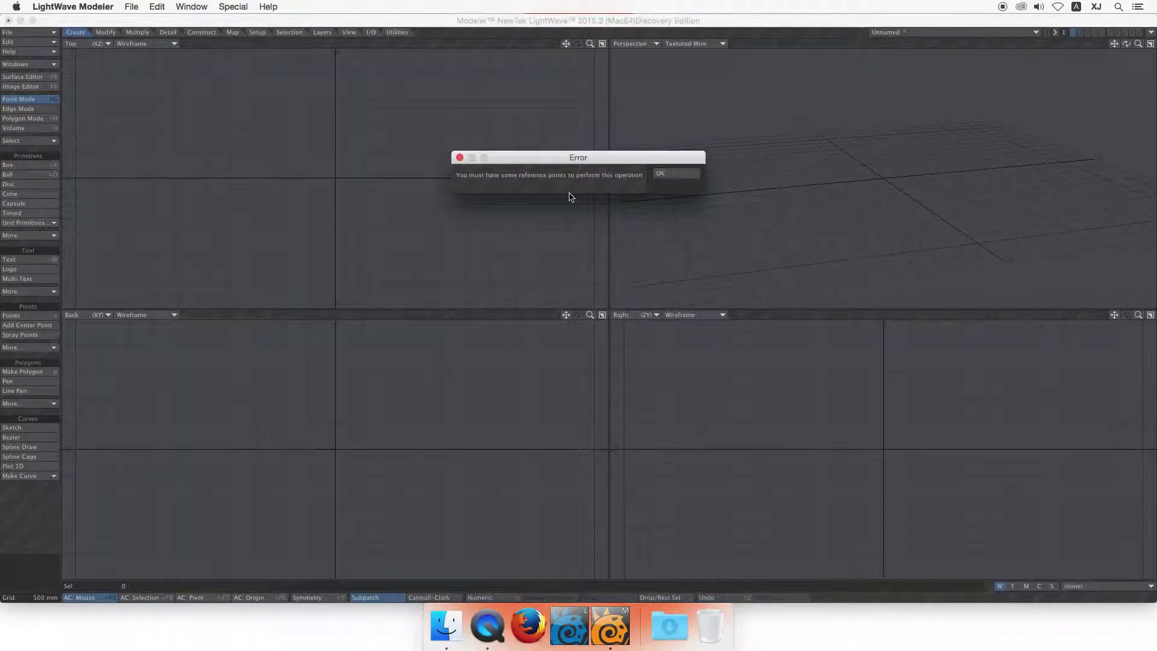
left_click(691, 174)
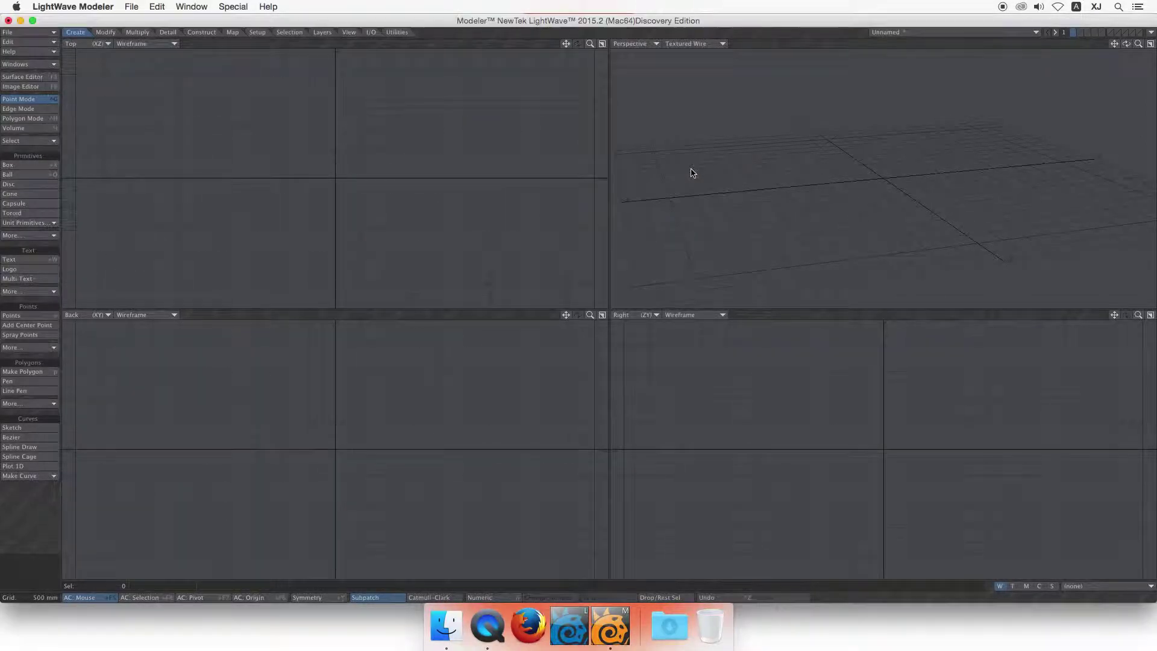
- Create a multilayered star sphere of size 100 with every star magnitude from -2 to 6 at 100
left_click(24, 236)
left_click(51, 246)
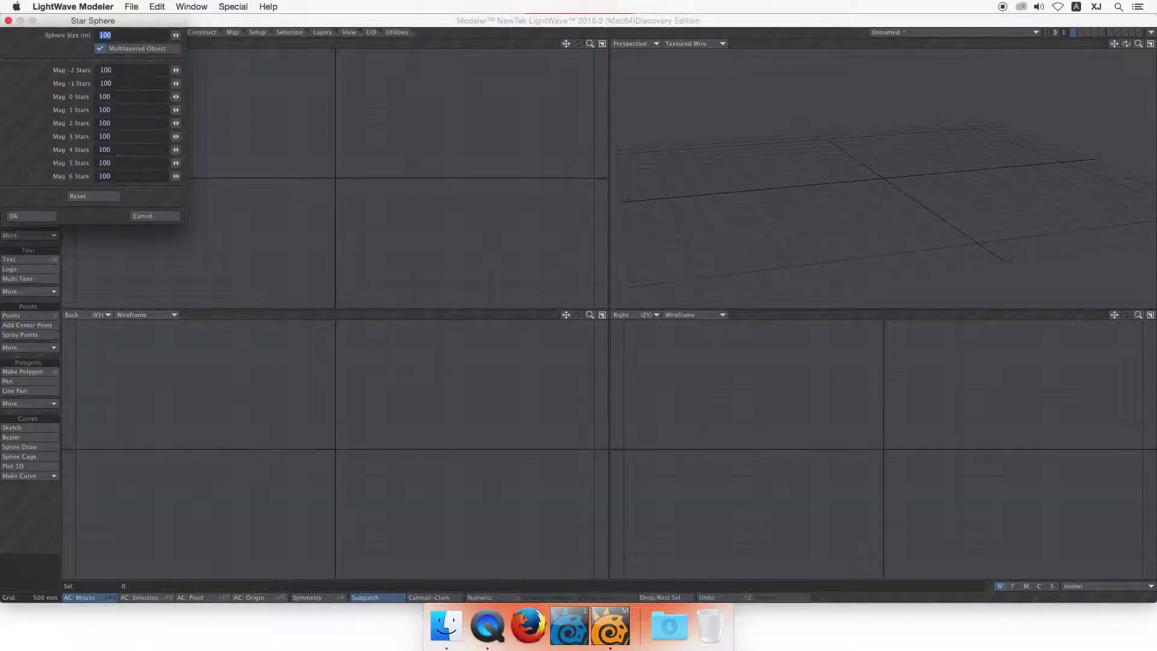
left_click(31, 219)
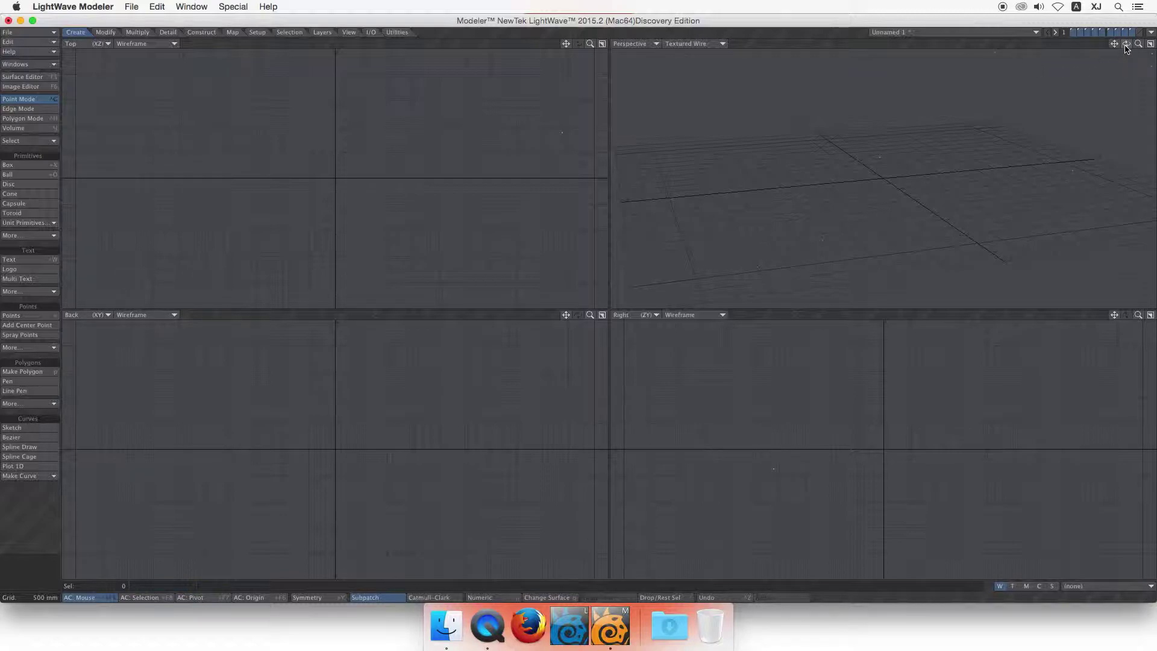
mouse_move(1124, 47)
left_mouse_down()
mouse_move(1097, 68)
mouse_move(1140, 44)
left_mouse_up()
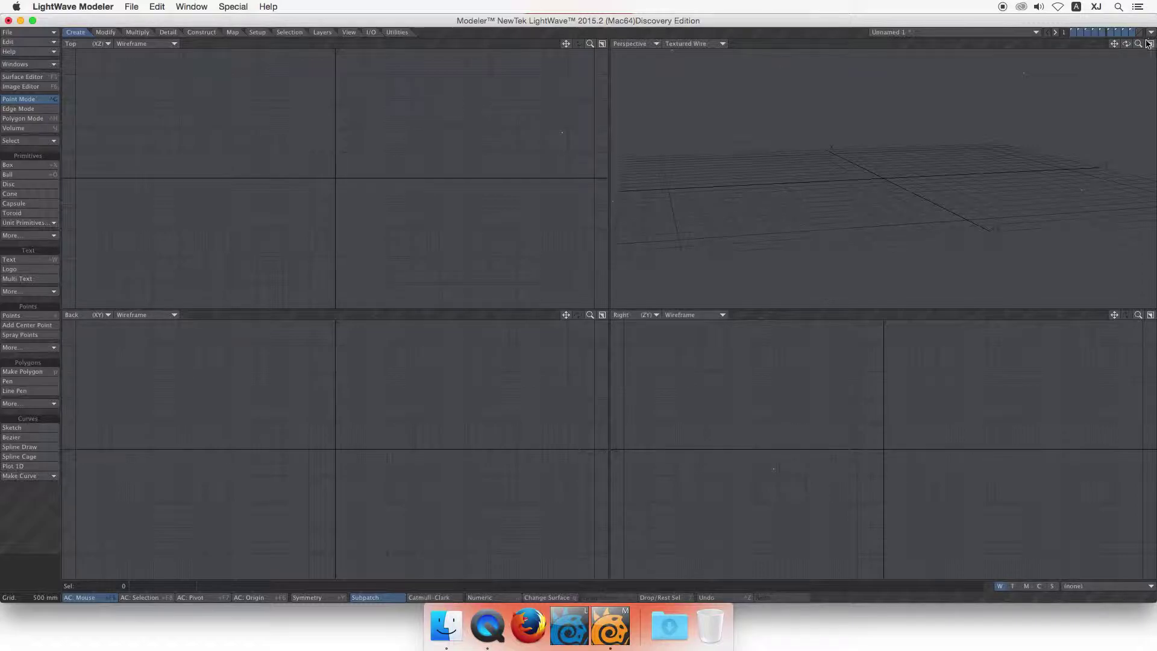
left_click_drag(1138, 43, 1154, 108)
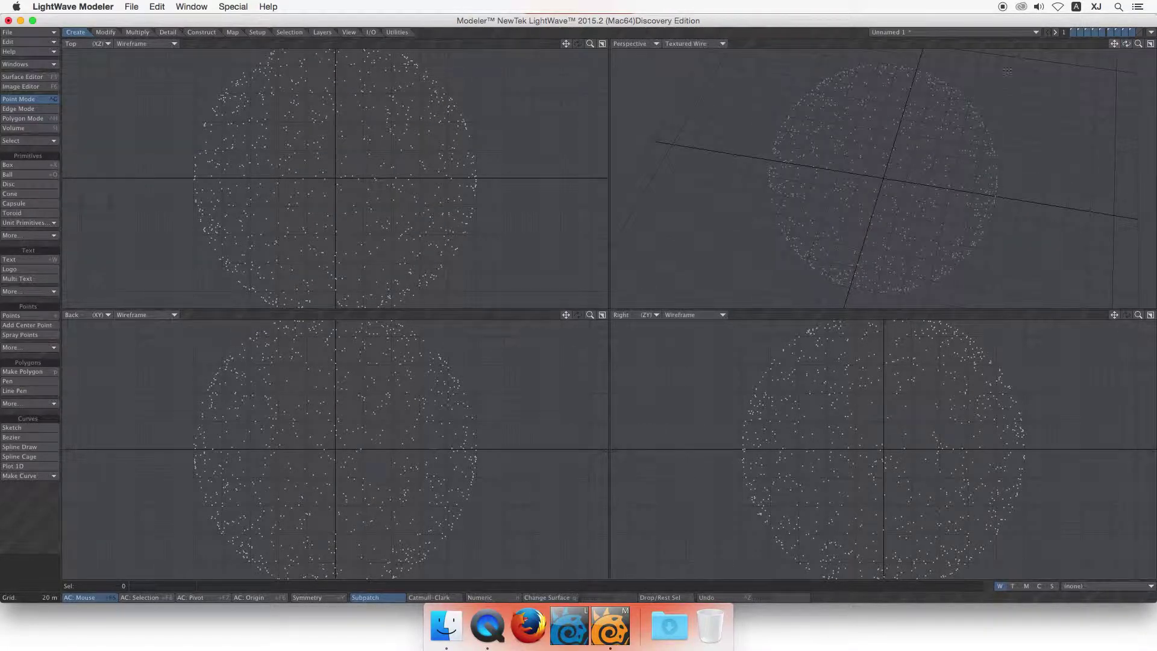
- Create tessellated bubbles on the star sphere's points with tessellation level 2, maximum radius 5 m and minimum radius 1 m
left_click(52, 236)
left_click(60, 226)
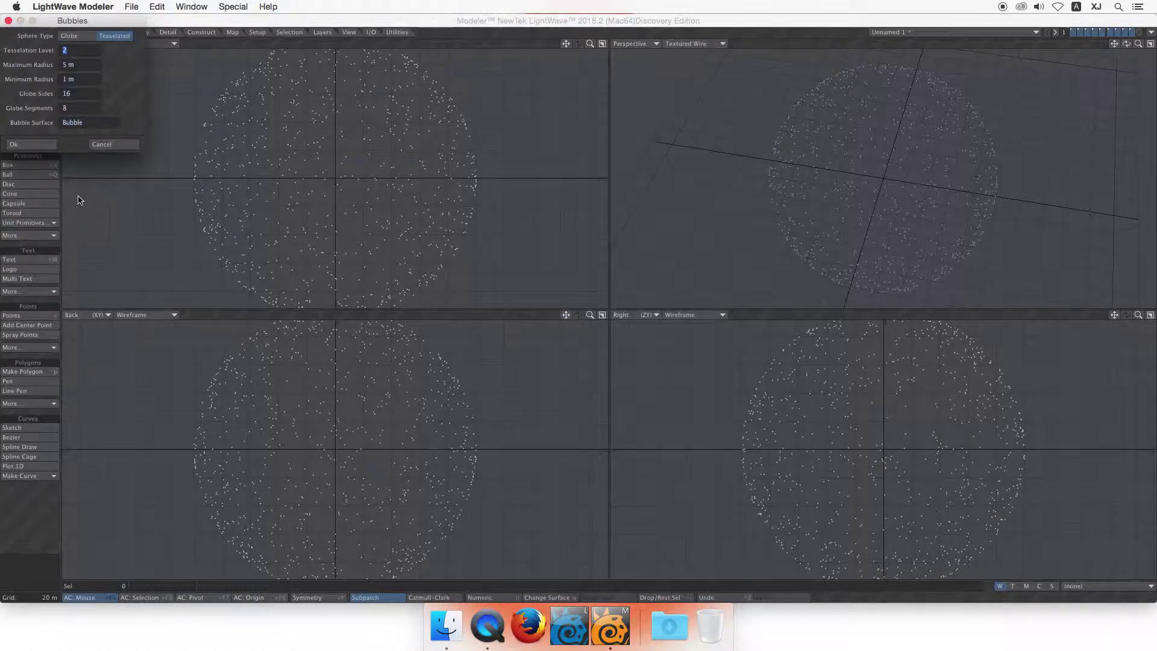
left_click(52, 144)
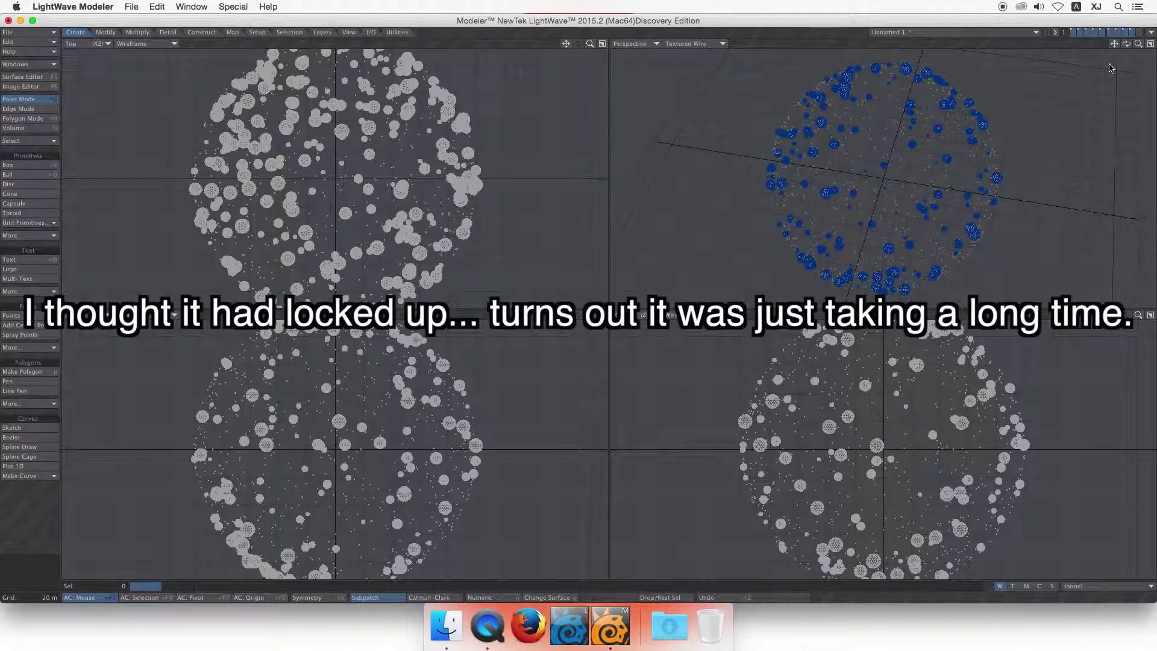
right_click(611, 627)
left_click(721, 289)
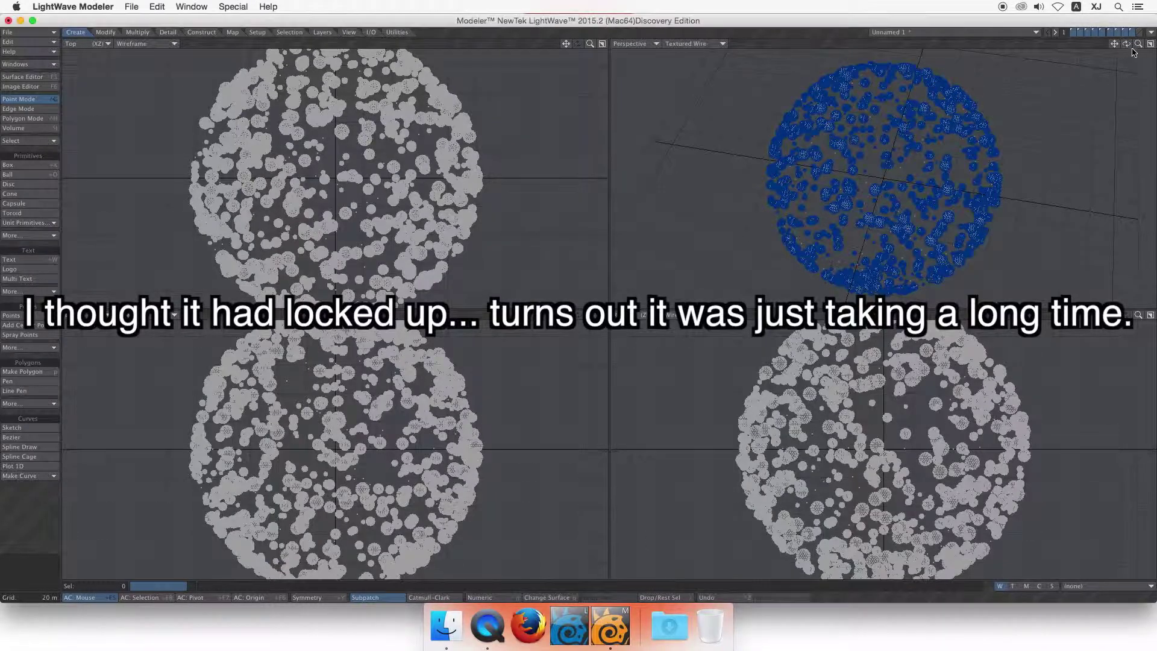
right_click(611, 627)
left_click(615, 586)
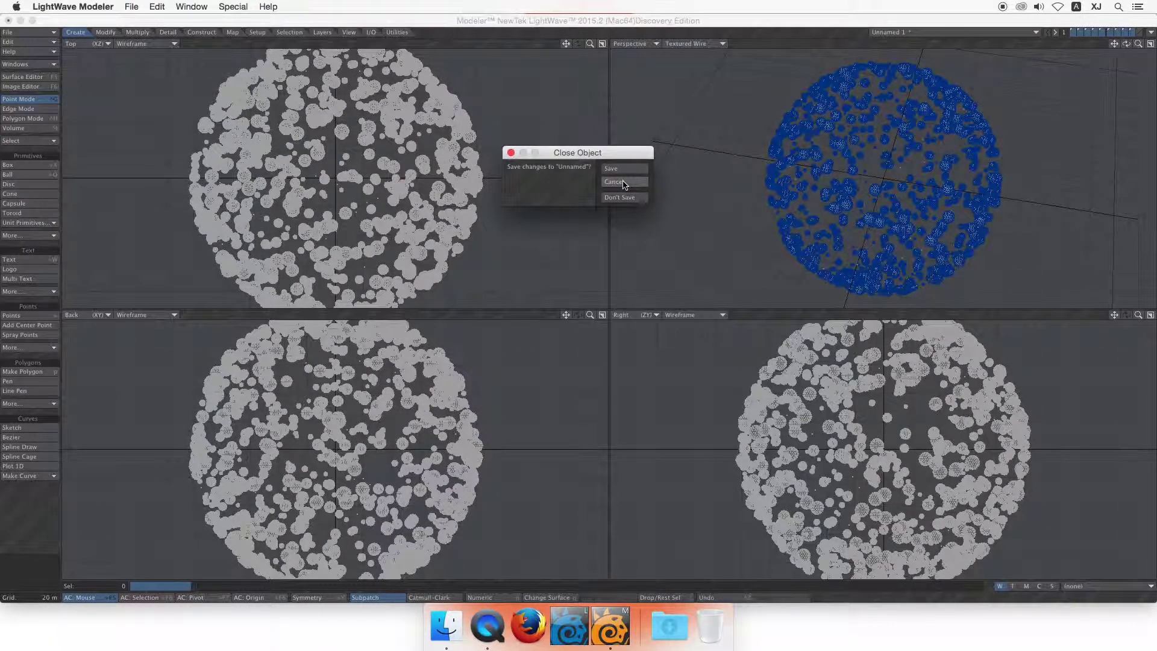
left_click(625, 182)
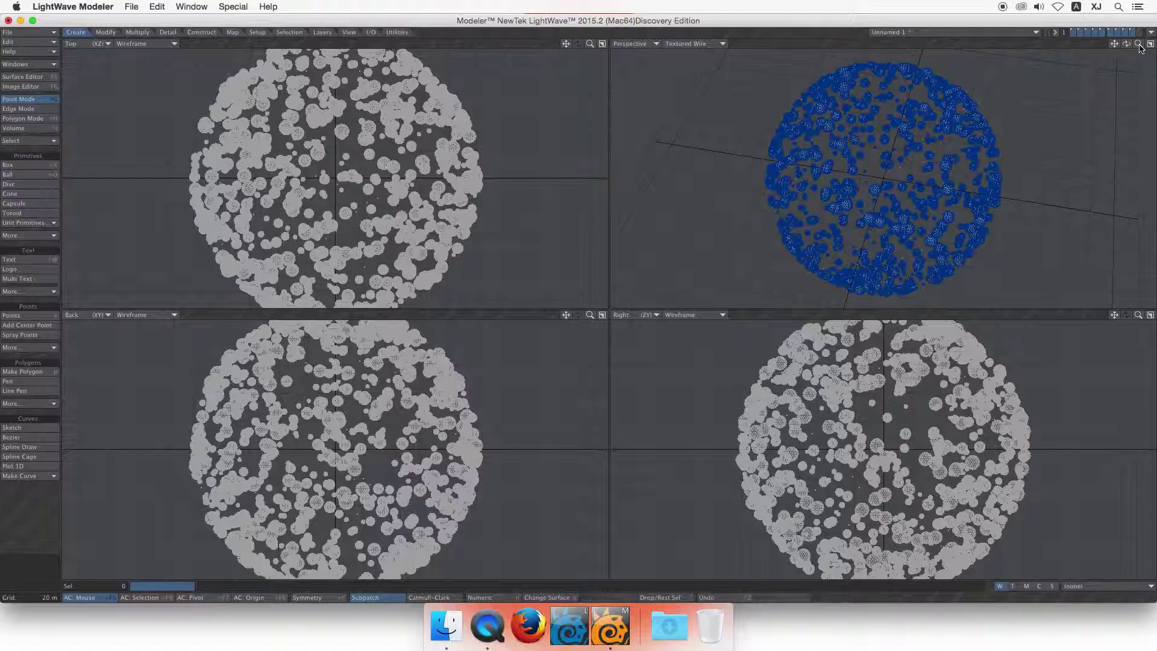
right_click(610, 625)
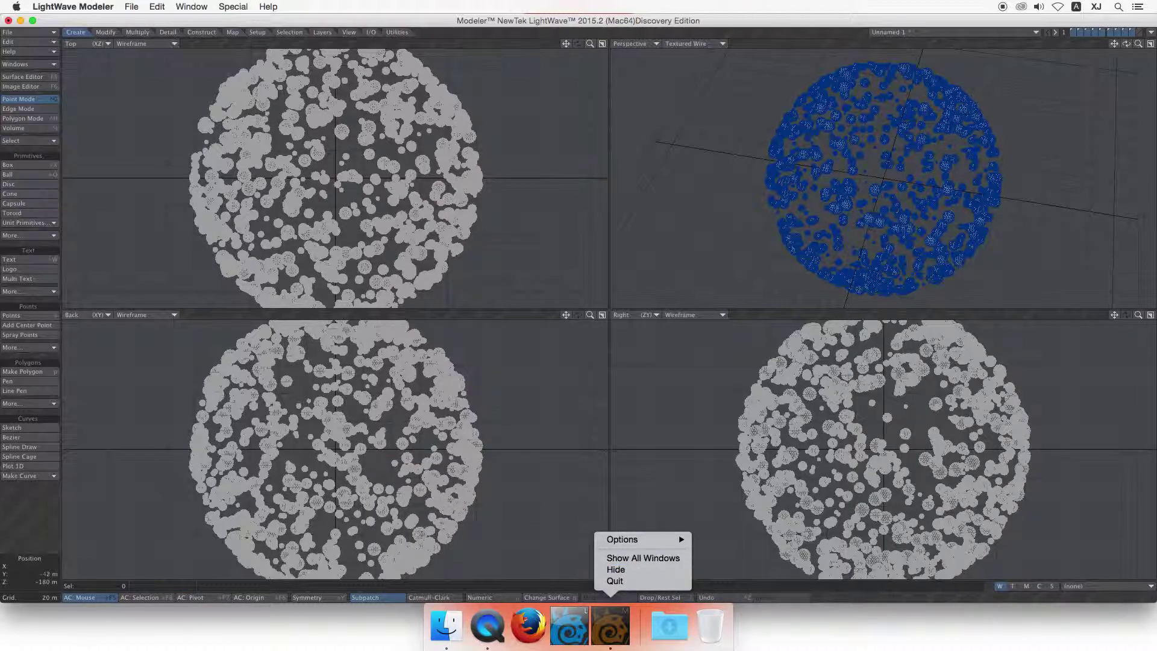
left_click(659, 426)
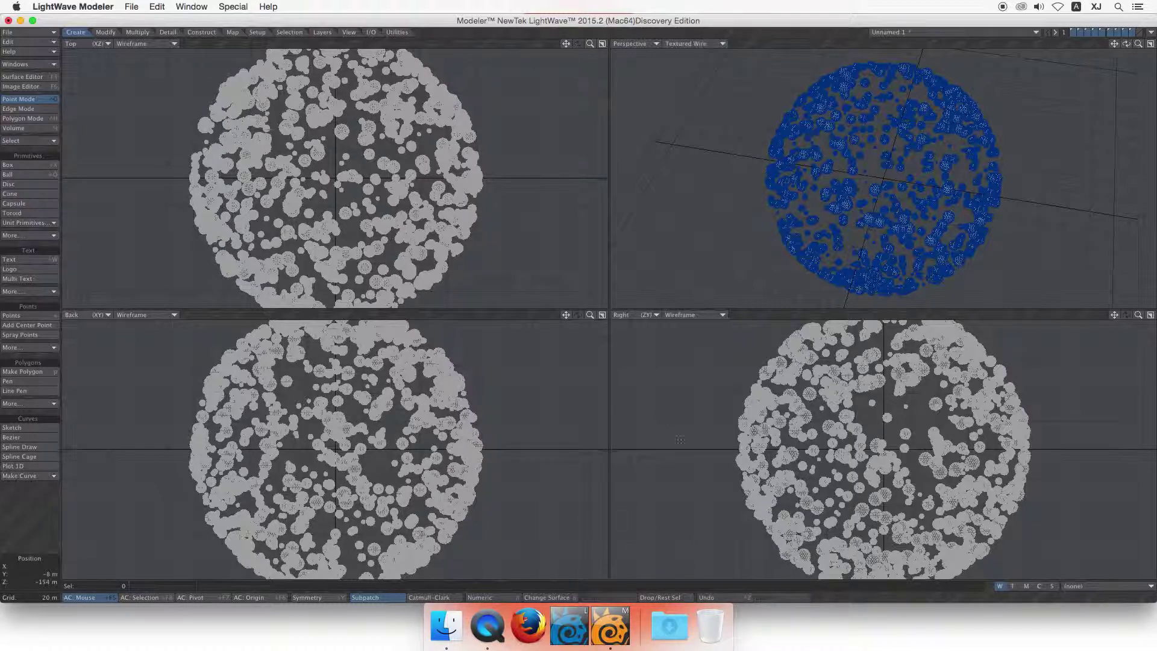
- Inspect the star sphere's bubbles up close and try to delete them
left_click(879, 175)
left_click_drag(1134, 48, 874, 61)
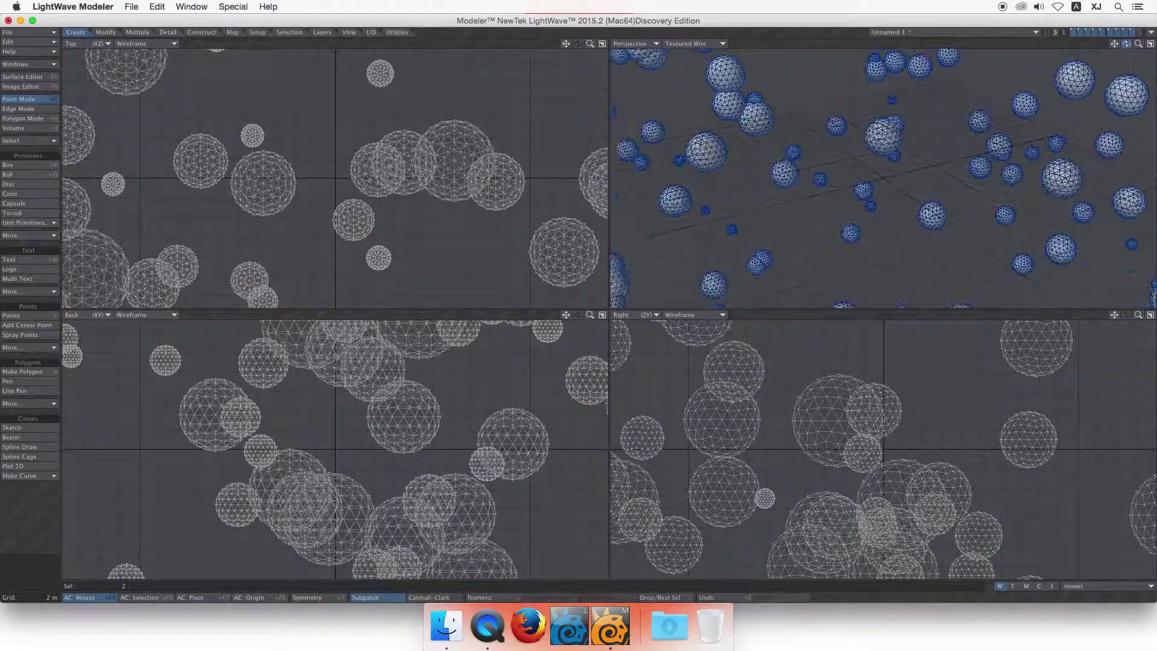
right_click_drag(979, 62, 1088, 117)
right_click_drag(956, 37, 959, 41)
key("Delete")
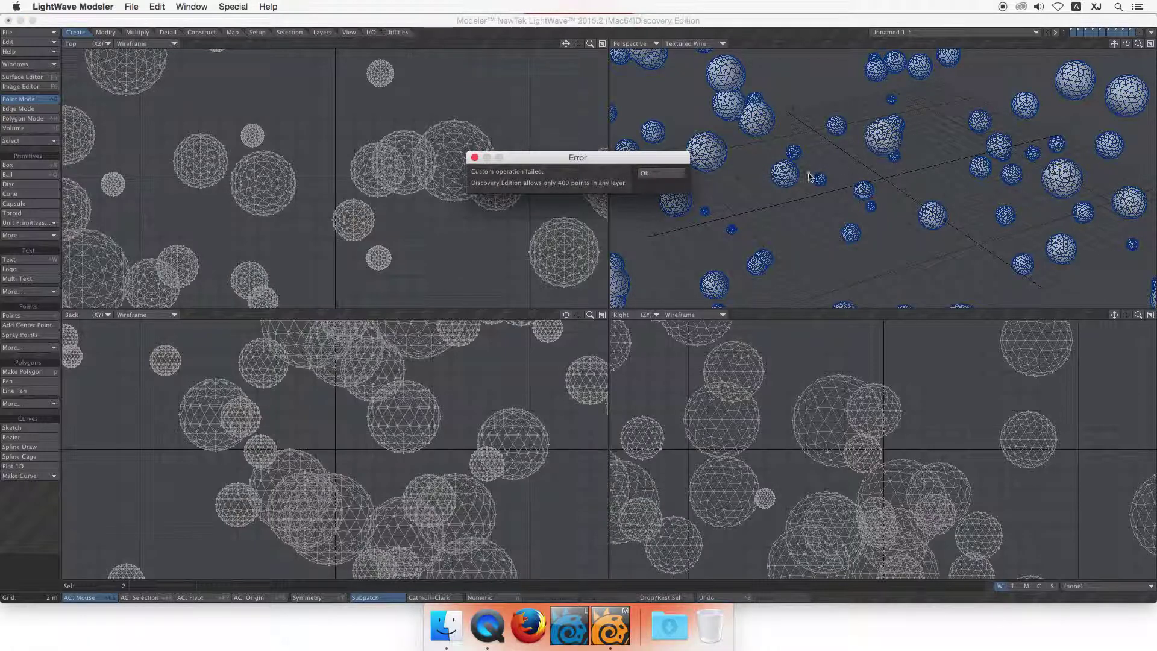
left_click(670, 174)
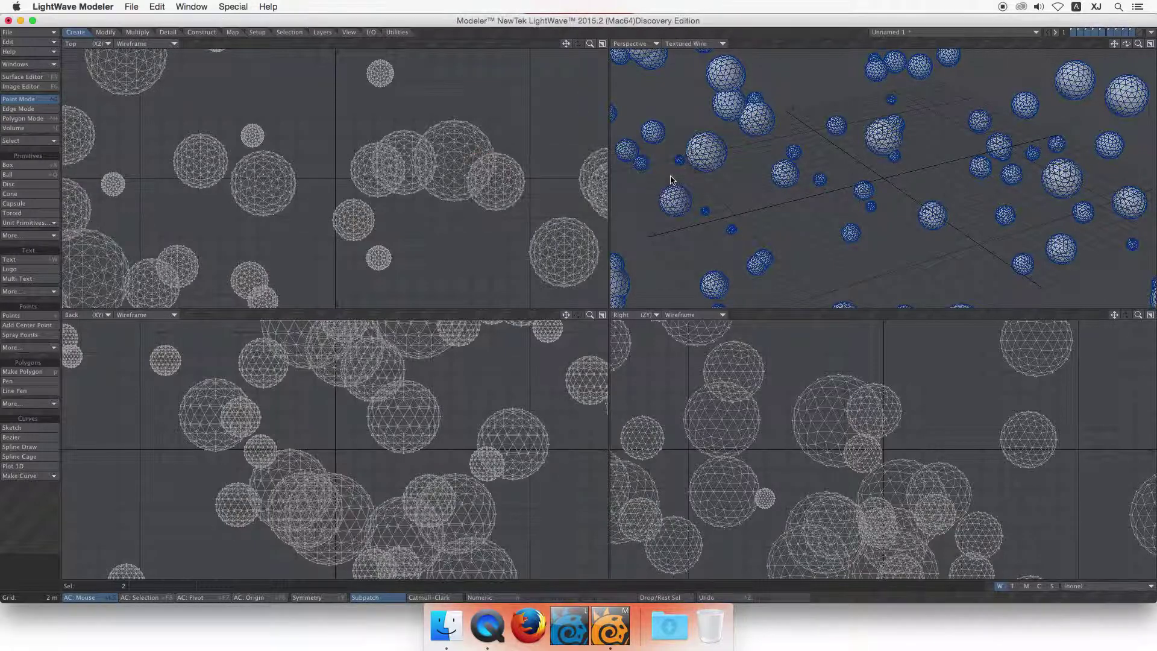
- Close all objects without saving the changes to the bubble model
left_click(29, 32)
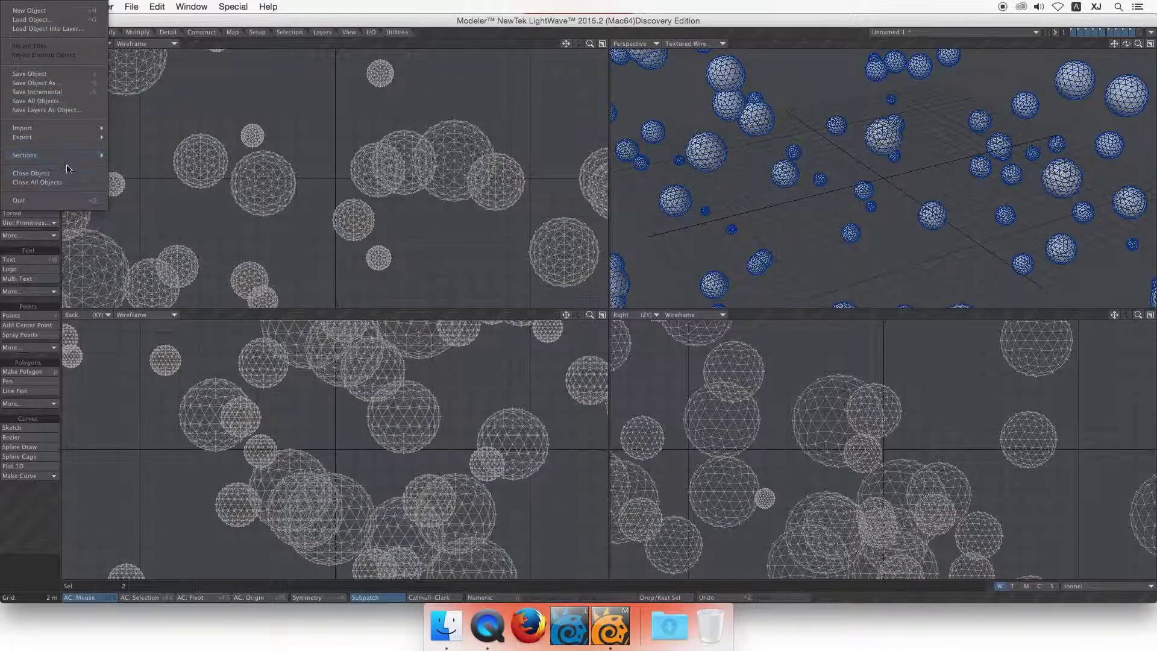
left_click(67, 187)
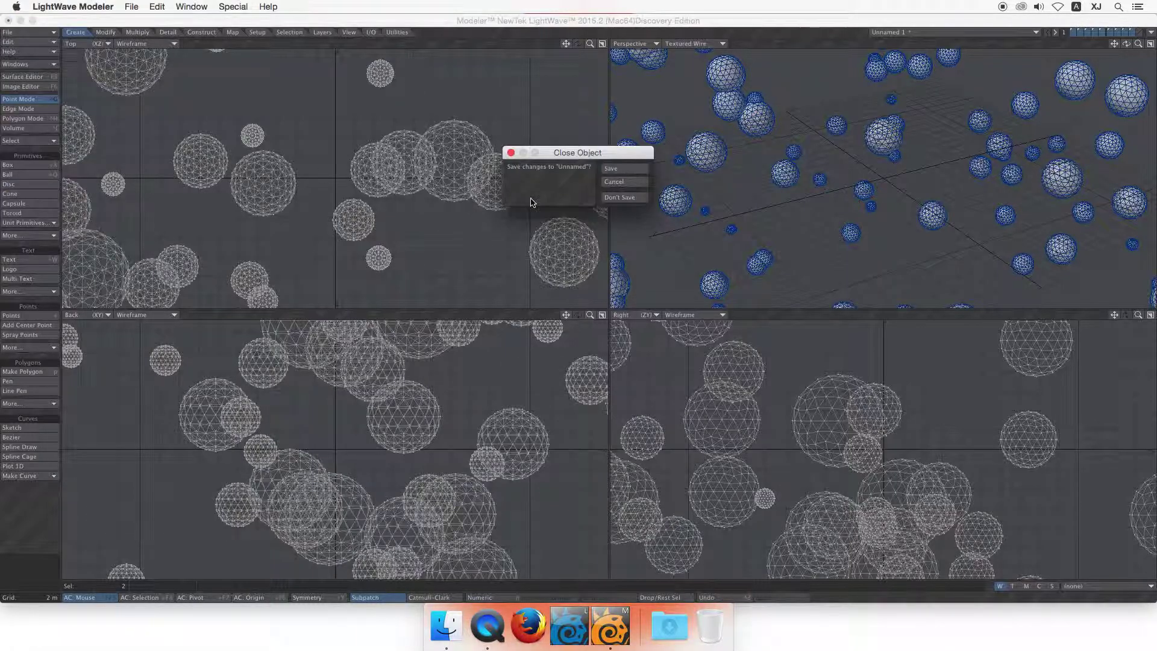
left_click(630, 198)
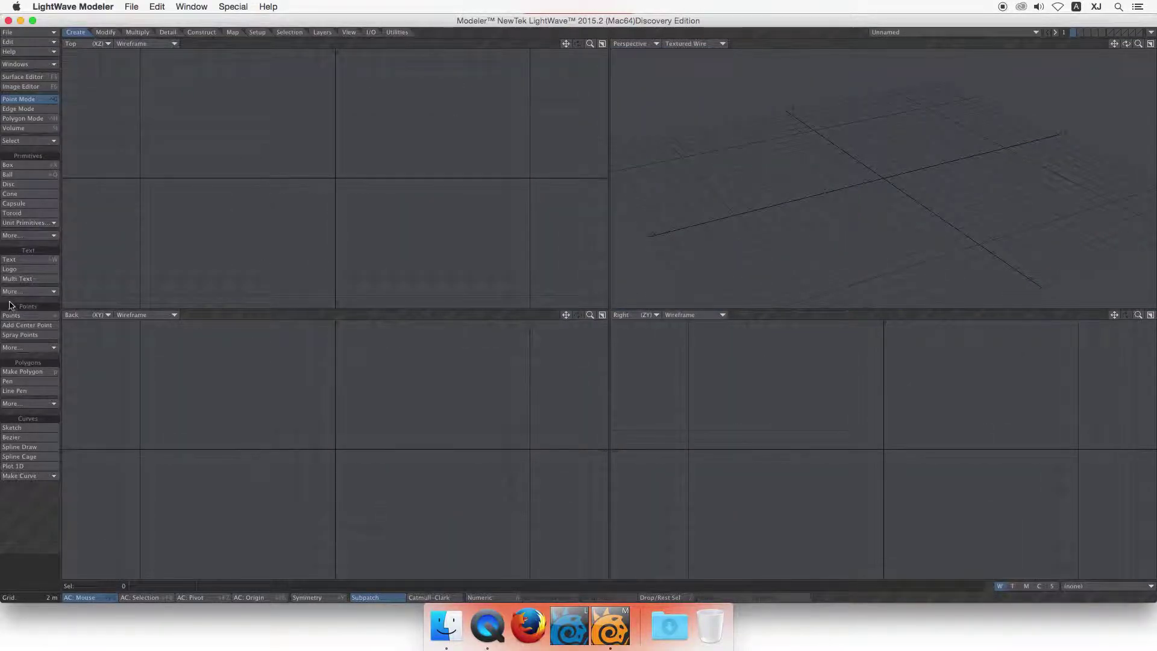
- Create a 3D parametric sphere from the default sine and cosine equations with a rectangle polygon mesh, and inspect it up close
left_click(36, 234)
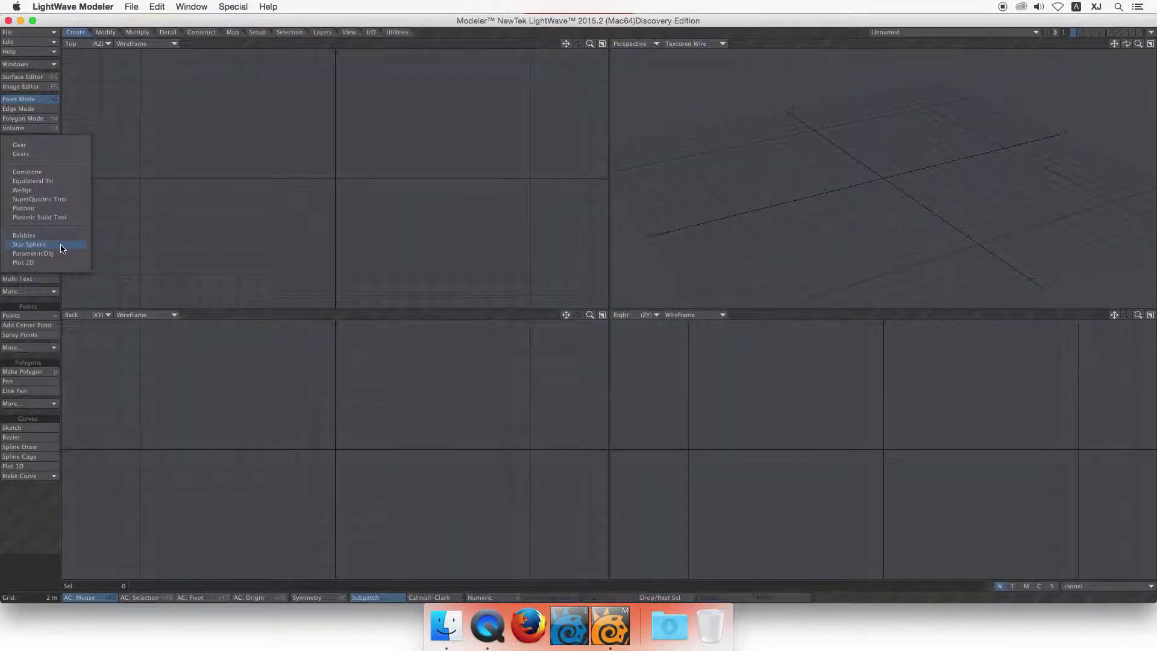
left_click(37, 253)
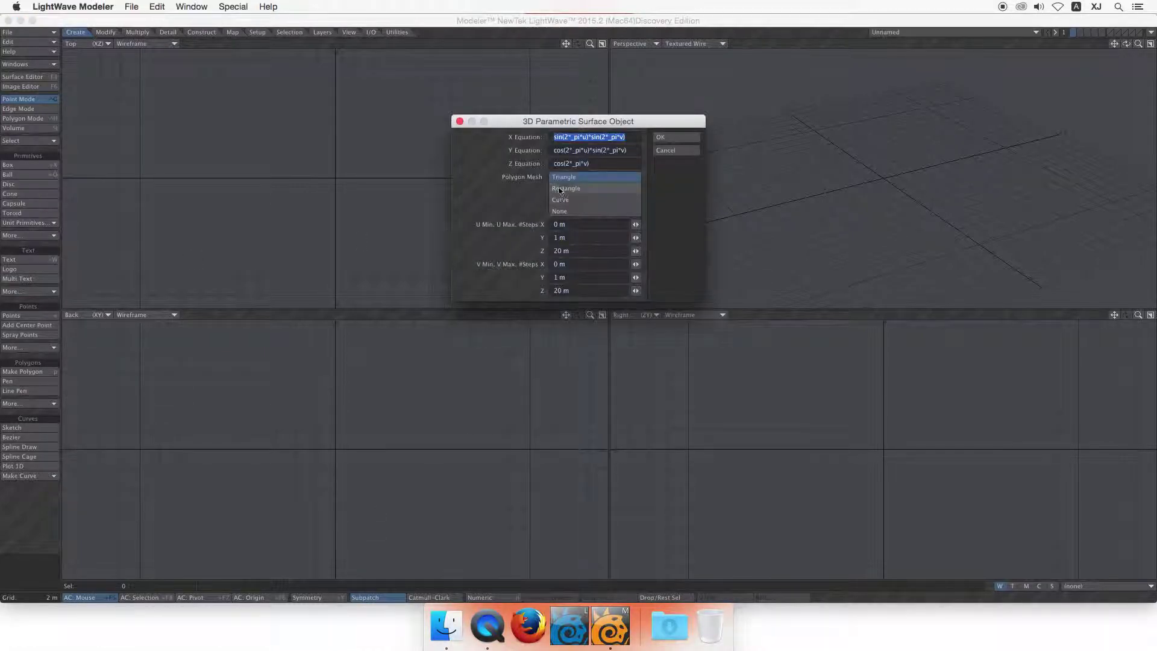
left_click(661, 136)
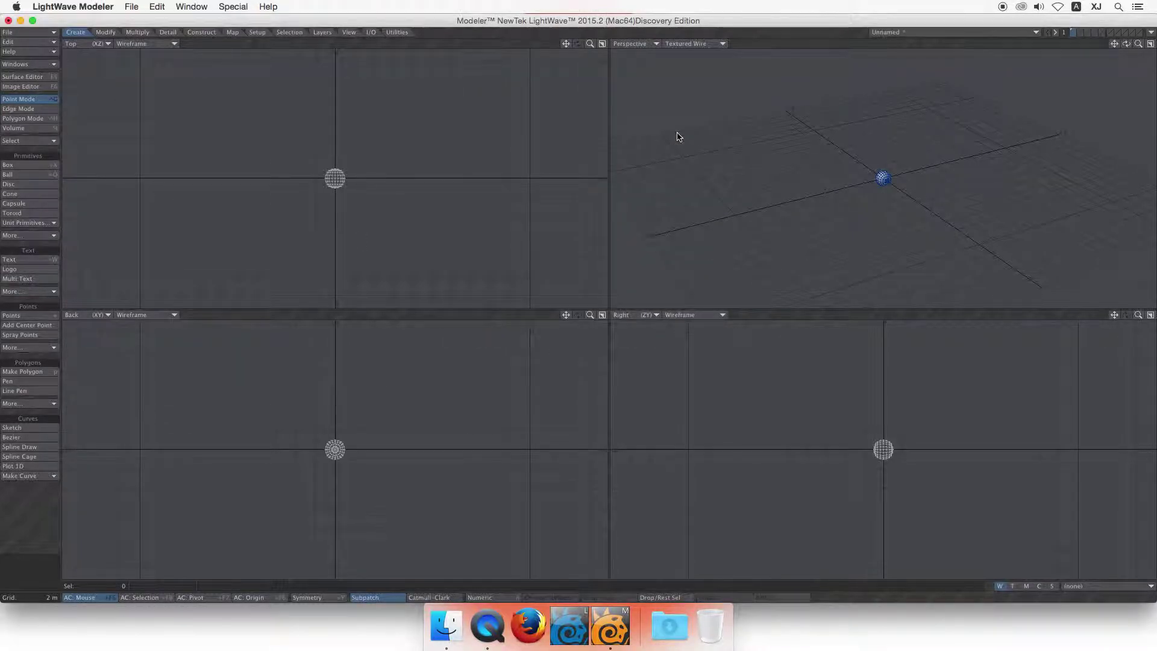
key("a")
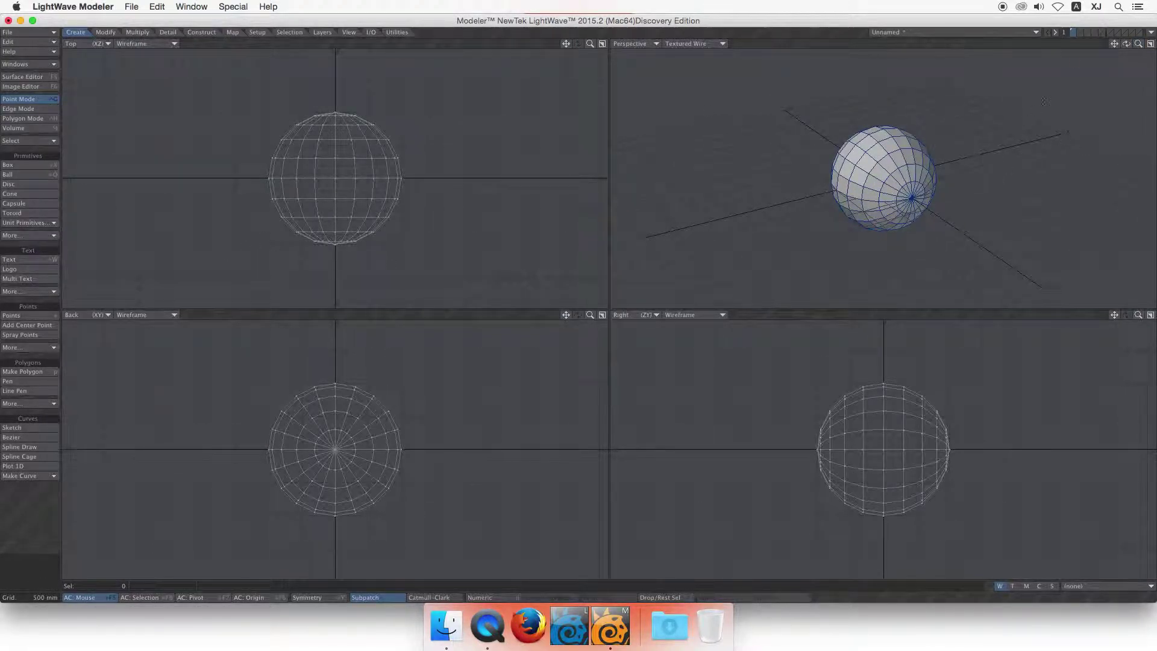
left_click_drag(1126, 43, 1153, 44)
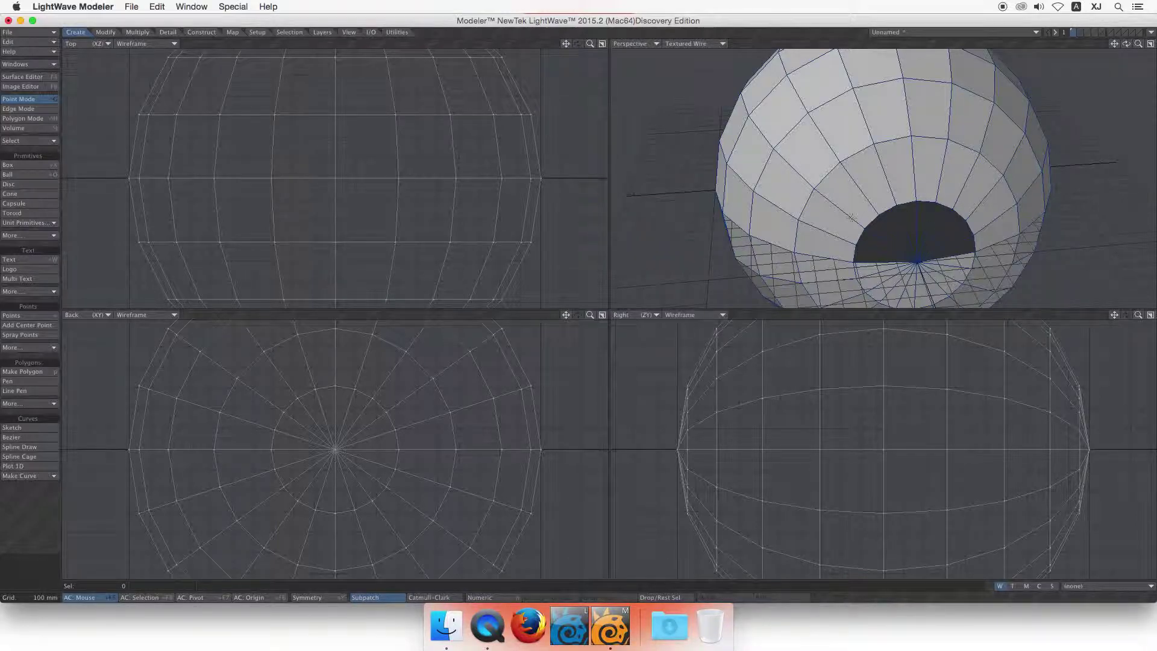
- Delete the existing sphere and create a new 3D parametric sphere from the default equations with a Rectangle polygon mesh
key("Delete")
left_click(21, 235)
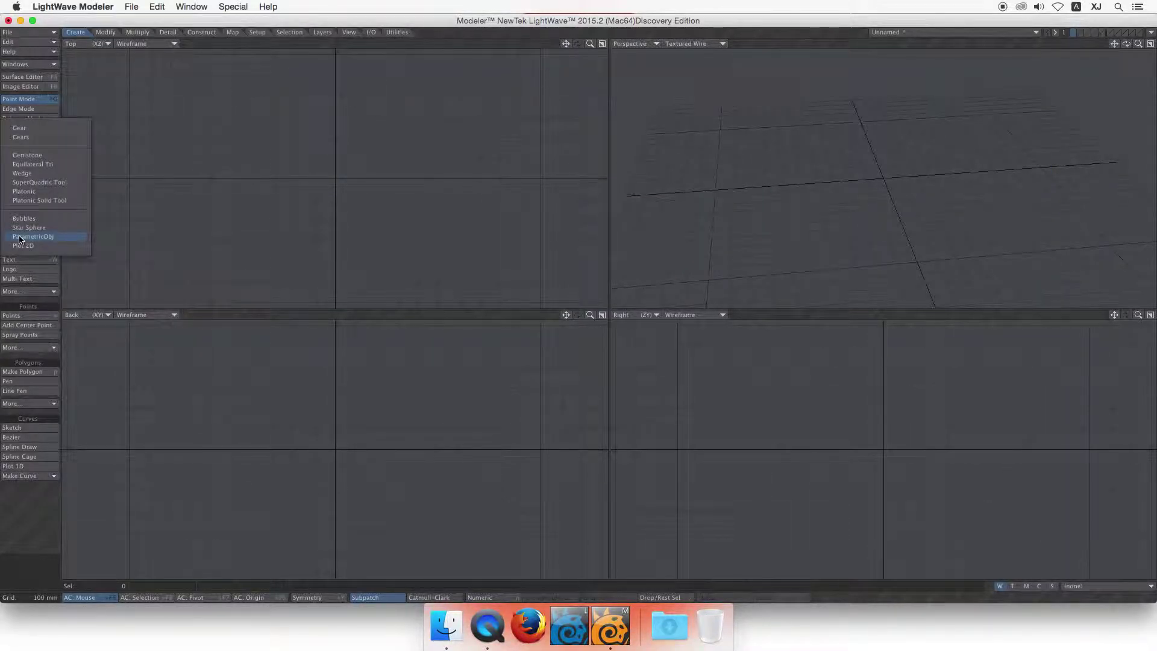
left_click(80, 238)
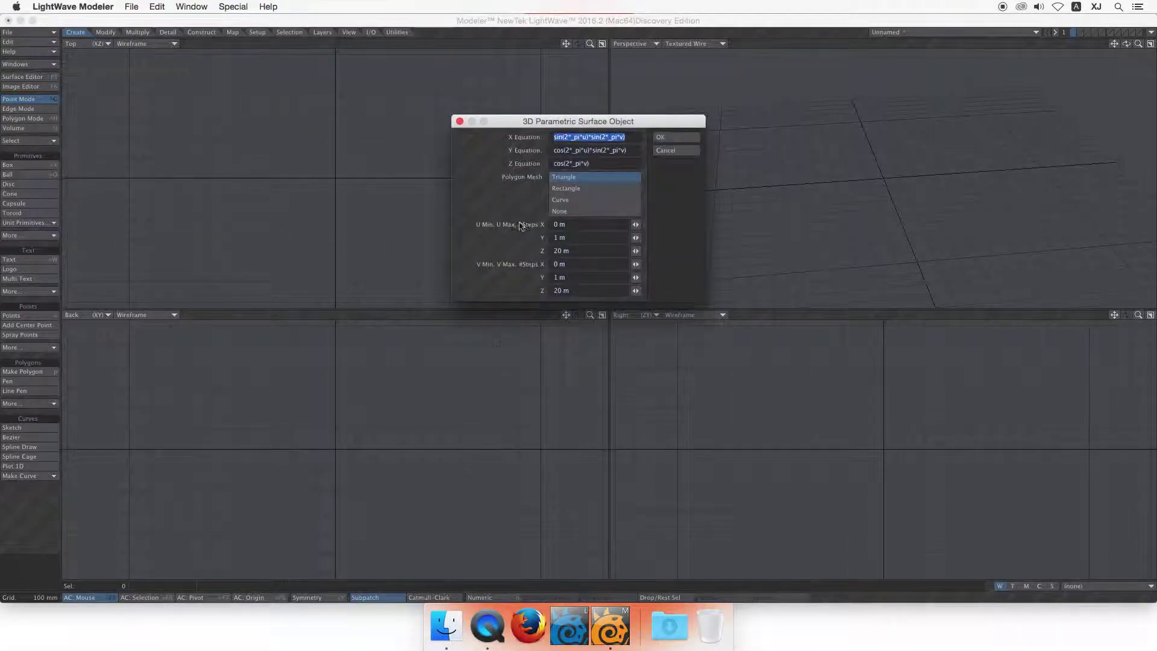
left_click(595, 189)
left_click(676, 138)
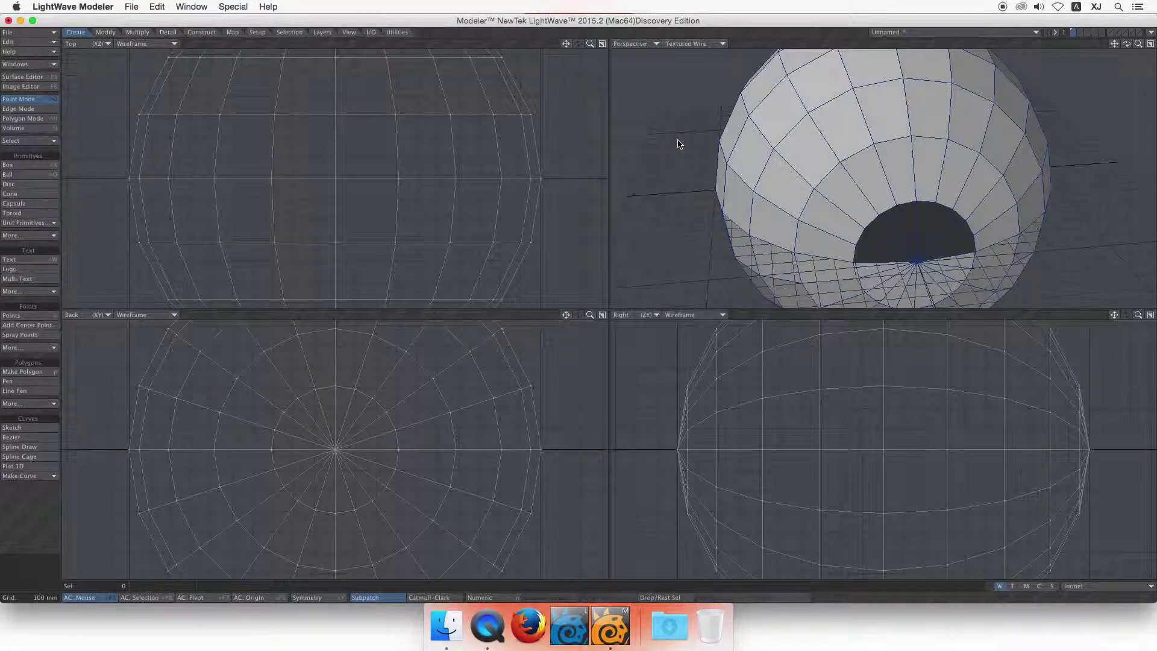
- Replace the rectangle-mesh sphere with a parametric object using the Curve polygon mesh, and inspect it in the perspective view
key("ctrl+z")
left_click(55, 236)
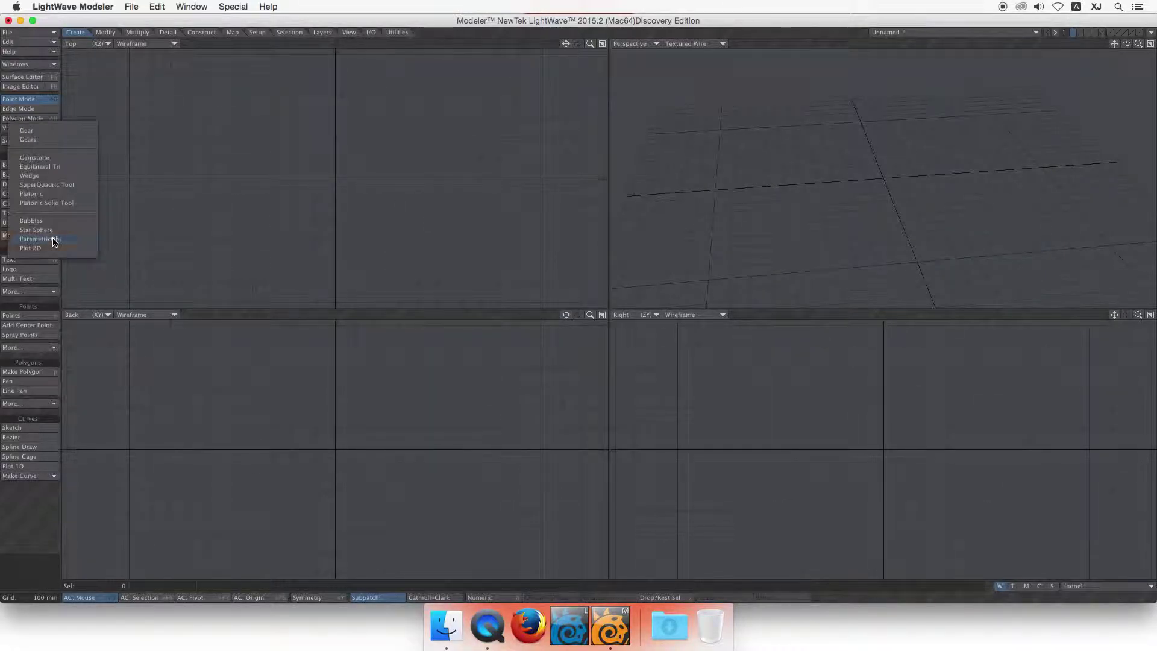
left_click(71, 242)
left_click(602, 200)
left_click(681, 136)
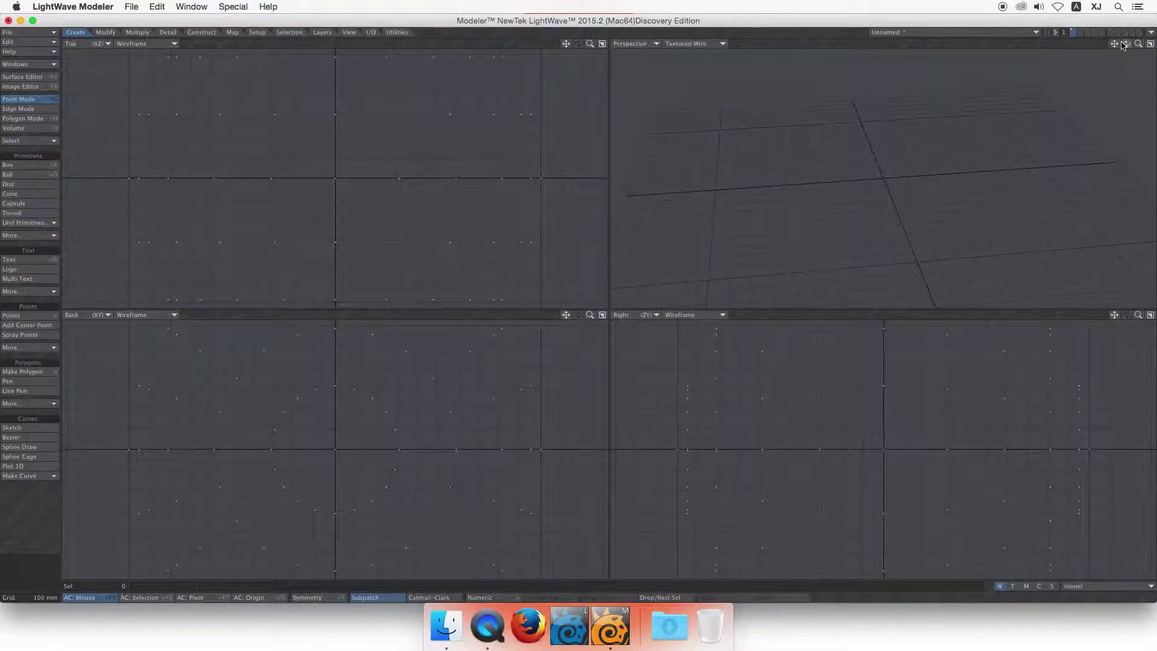
left_click_drag(1126, 43, 1096, 34)
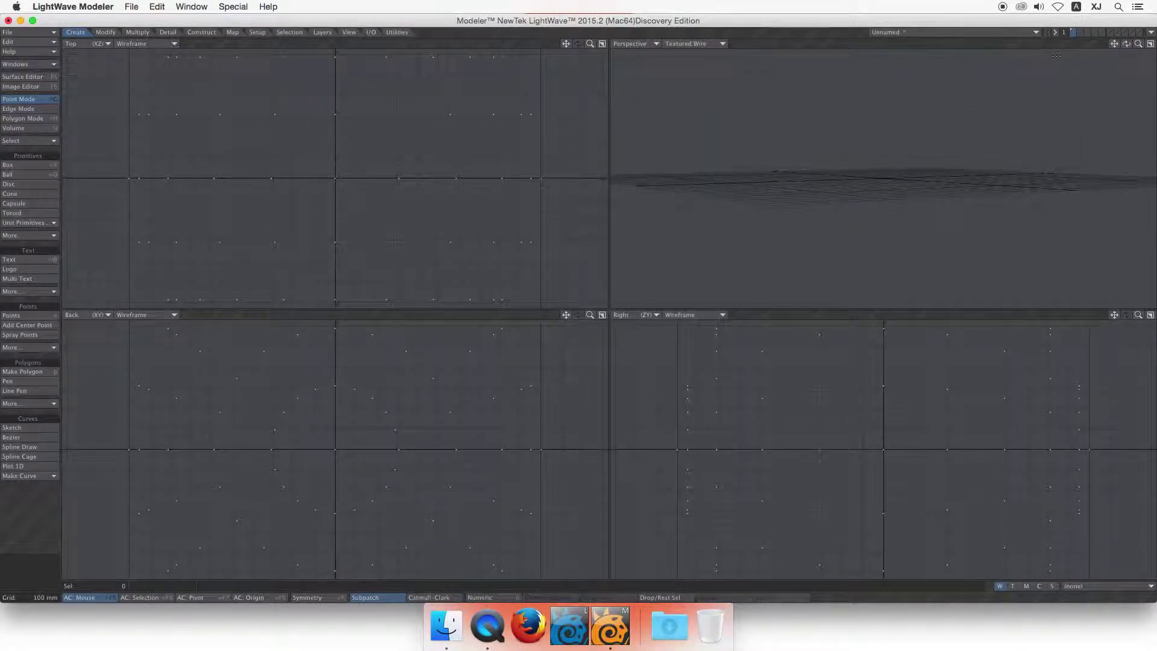
left_click_drag(1139, 43, 1136, 81)
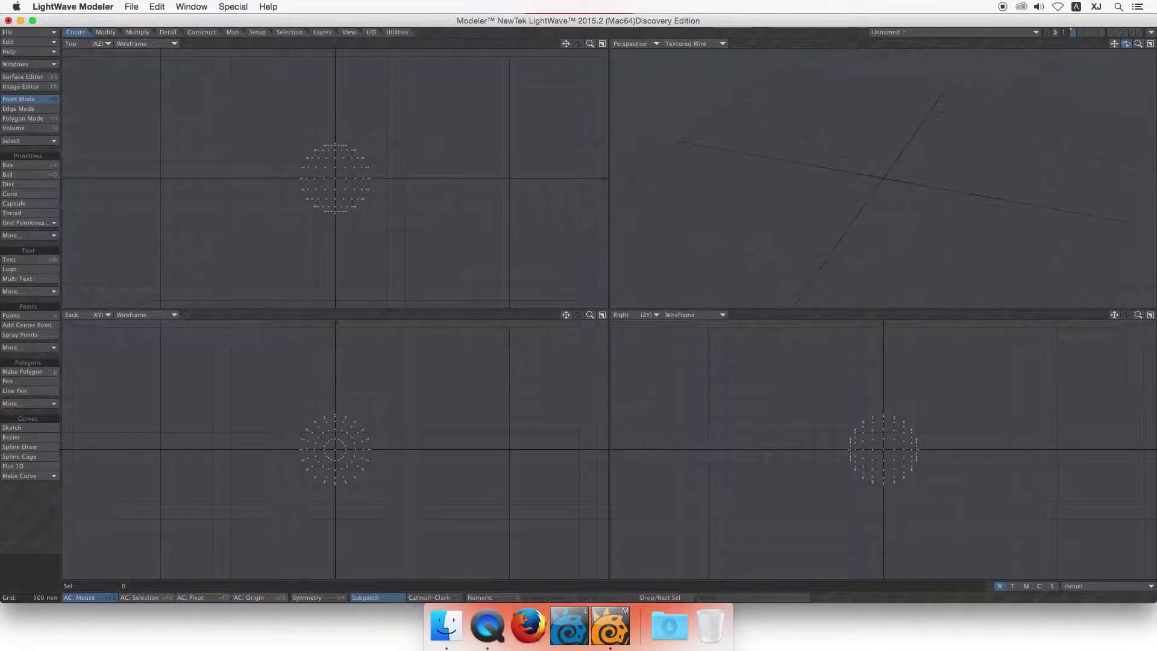
- Replace the curve-mesh parametric object with one that uses the same default equations and the polygon mesh option None
left_click(45, 236)
left_click(75, 240)
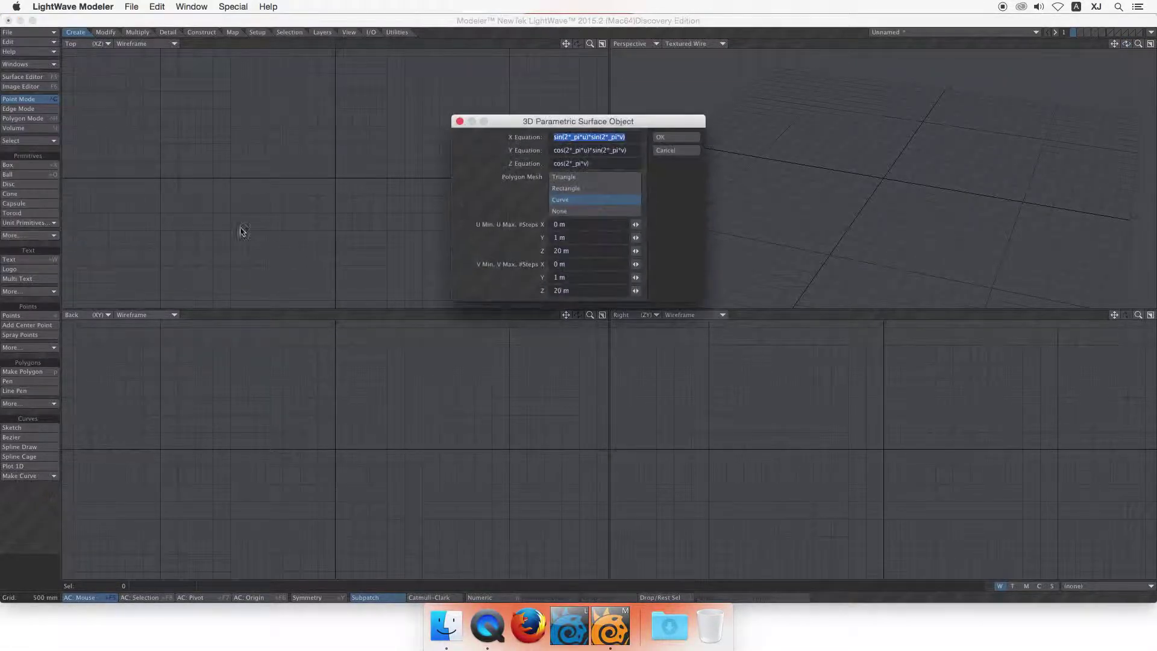
left_click(588, 210)
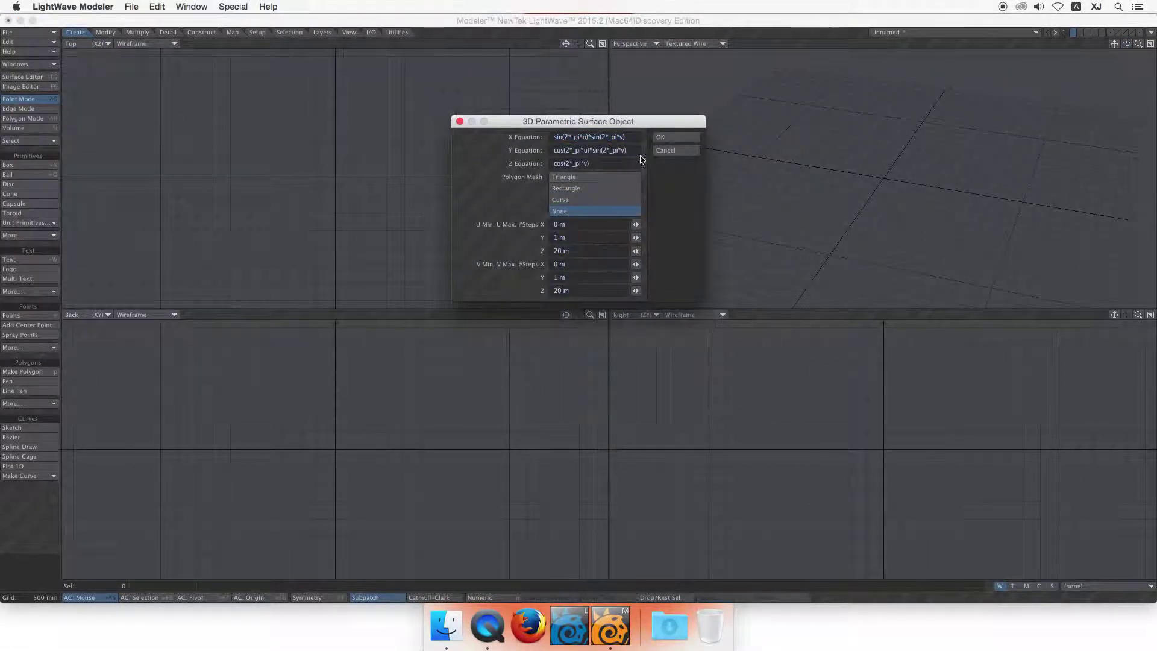
left_click(674, 137)
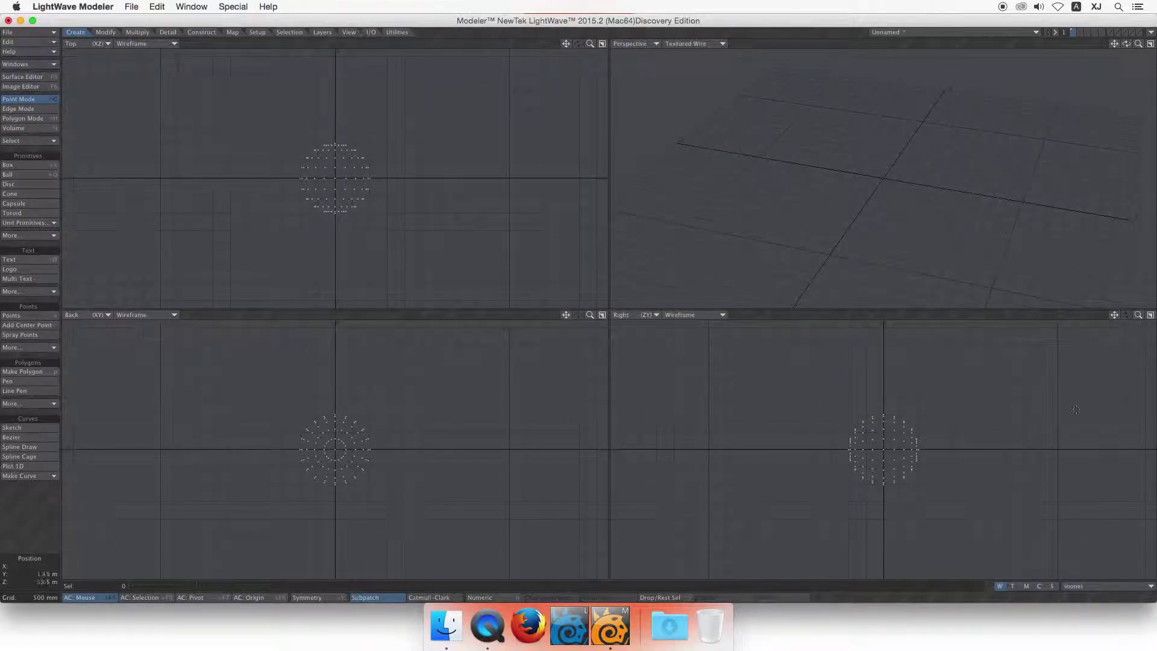
- Plot a 2D function surface from sin(x*x + y*y)*exp(-x*x/3) with a Triangle polygon mesh over -10 m to 10 m
left_click(21, 236)
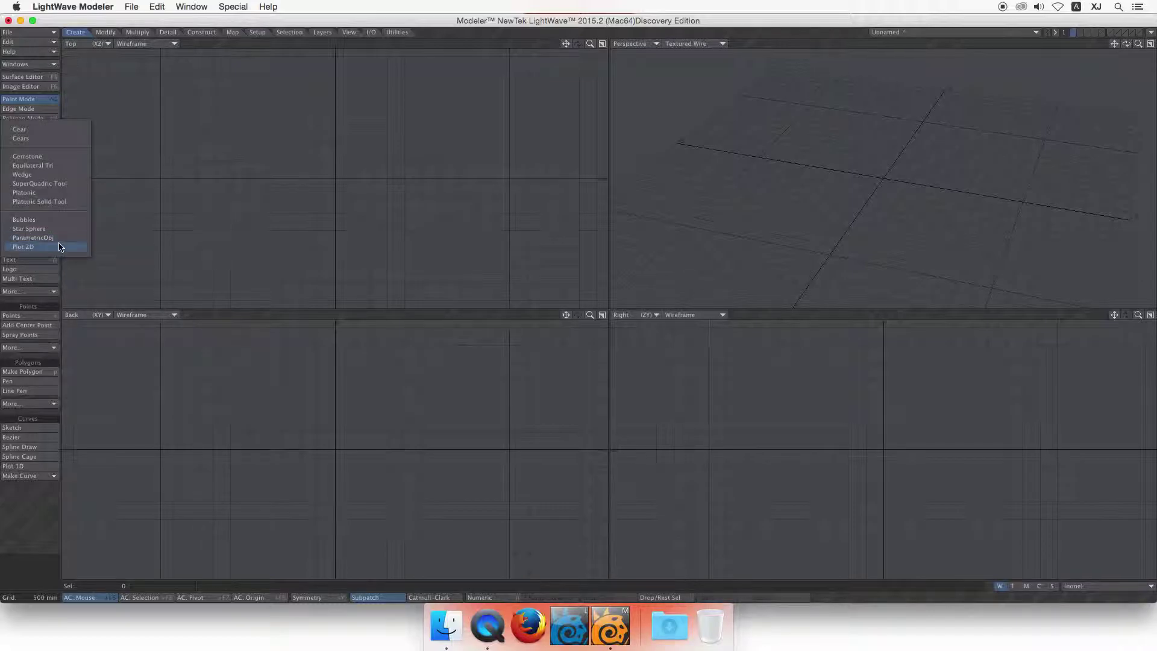
left_click(52, 246)
left_click(613, 158)
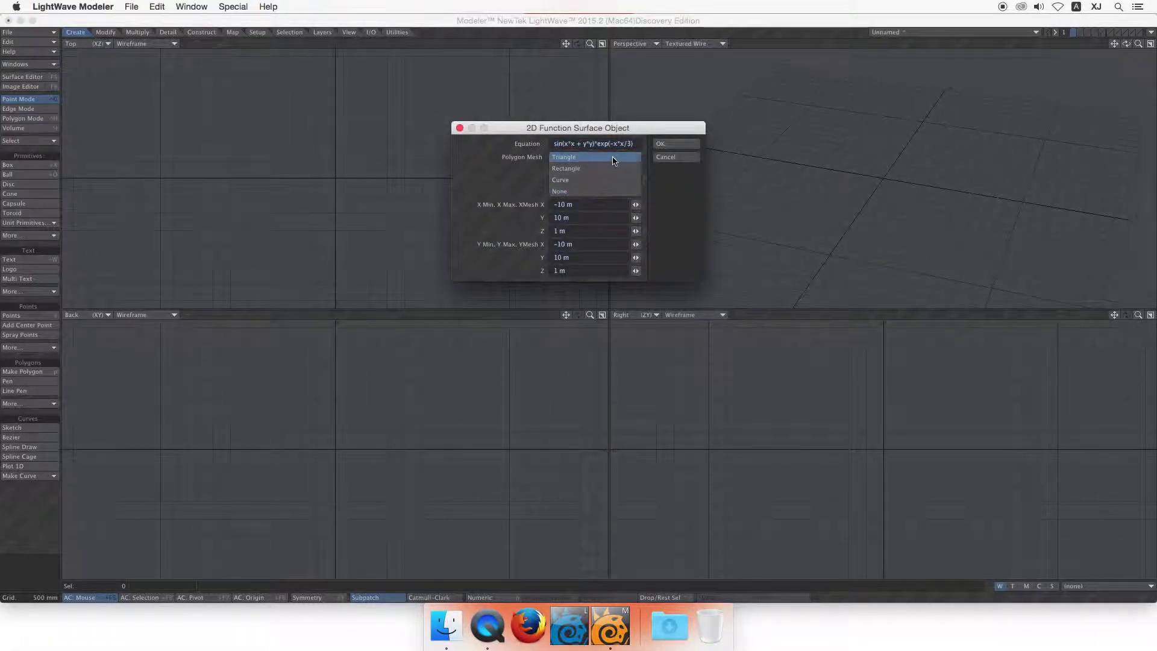
left_click(663, 143)
left_click_drag(1127, 44, 1096, 72)
- Delete the triangle-mesh plot and create the 2D function surface with a Rectangle polygon mesh and a 1 m mesh size
key("Delete")
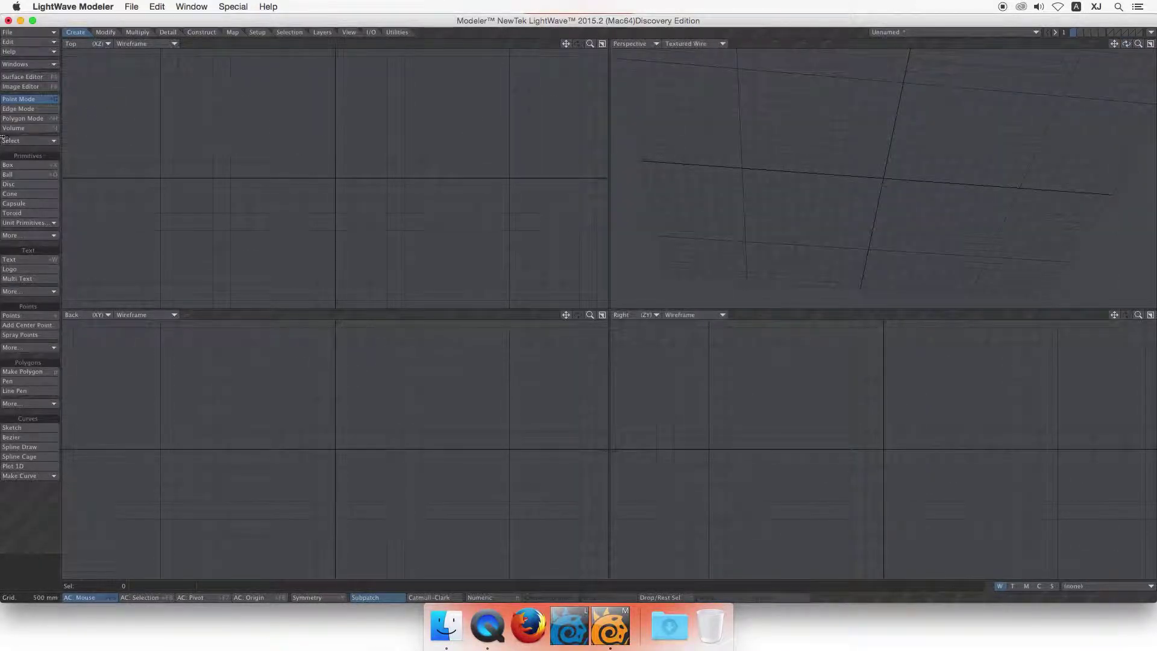
left_click(29, 235)
left_click(43, 236)
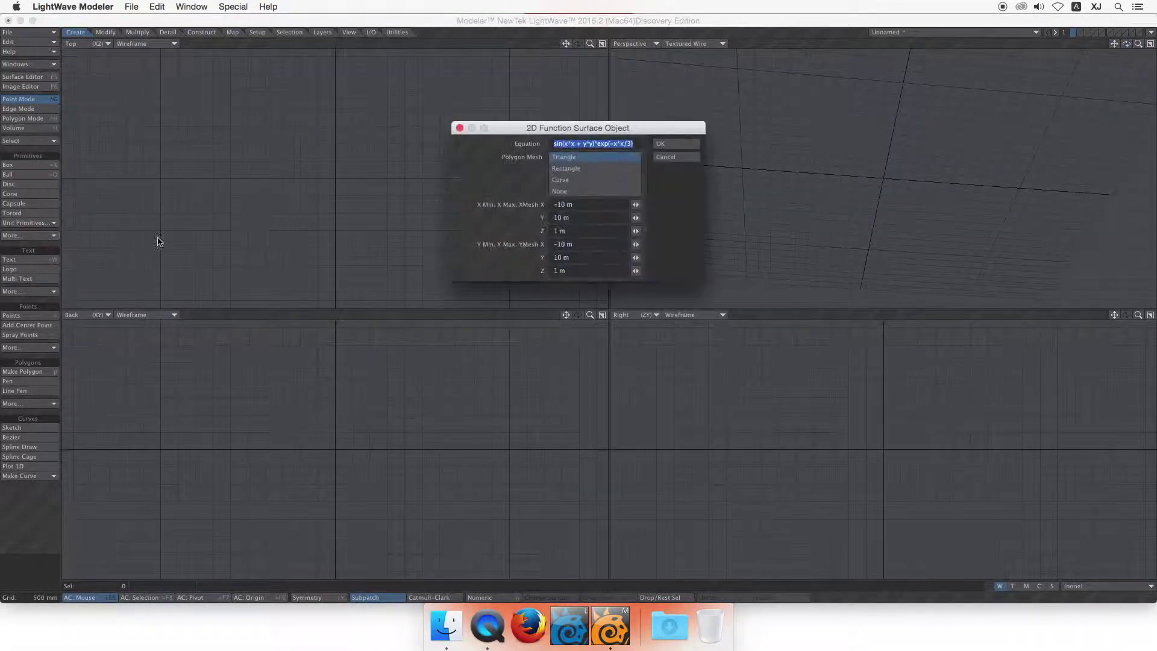
left_click(593, 168)
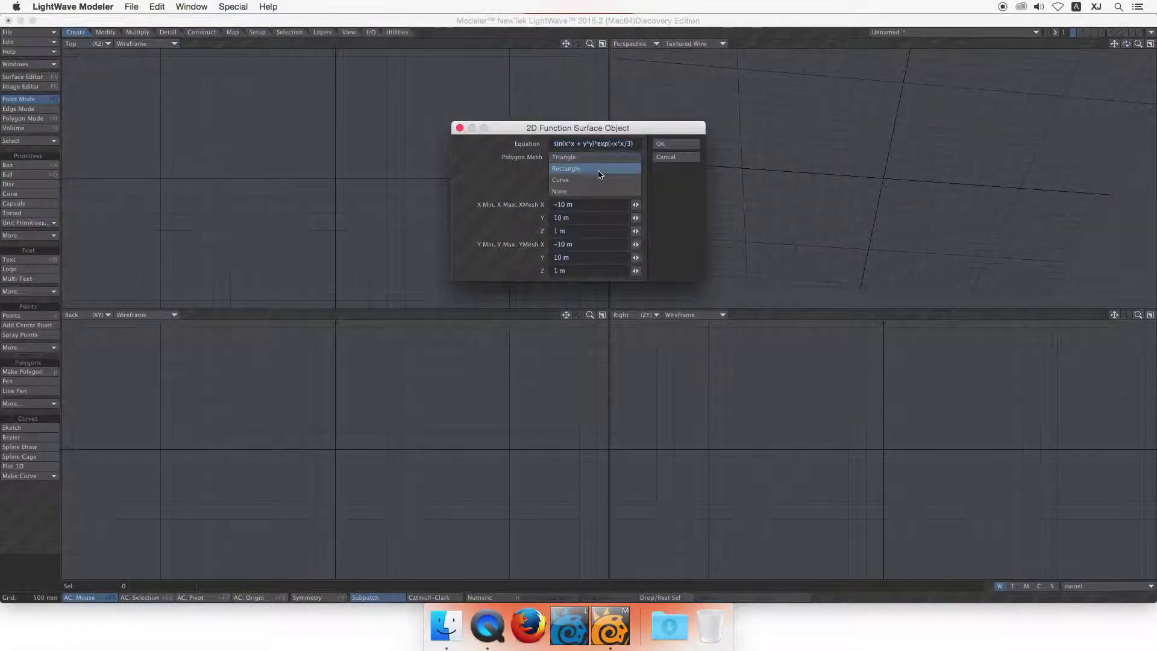
left_click(683, 145)
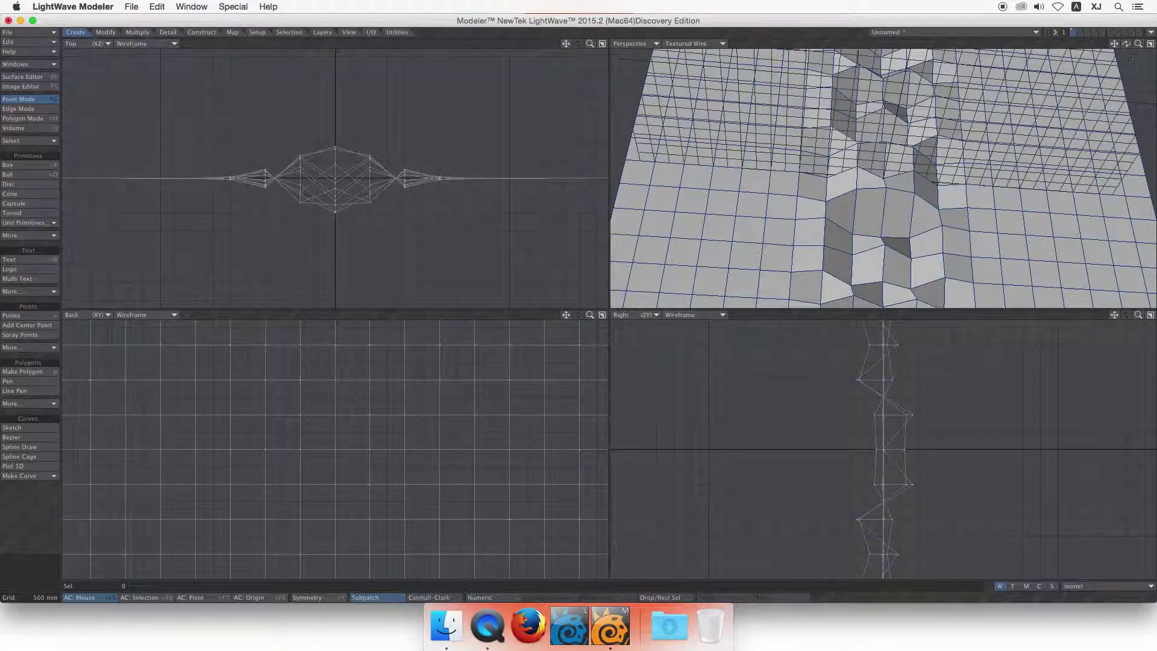
mouse_move(1126, 44)
left_mouse_down()
mouse_move(1097, 54)
mouse_move(1126, 44)
left_mouse_up()
- Replace the rectangle-mesh plot with a 2D function surface using the Curve polygon mesh, and inspect it in the perspective view
key("u")
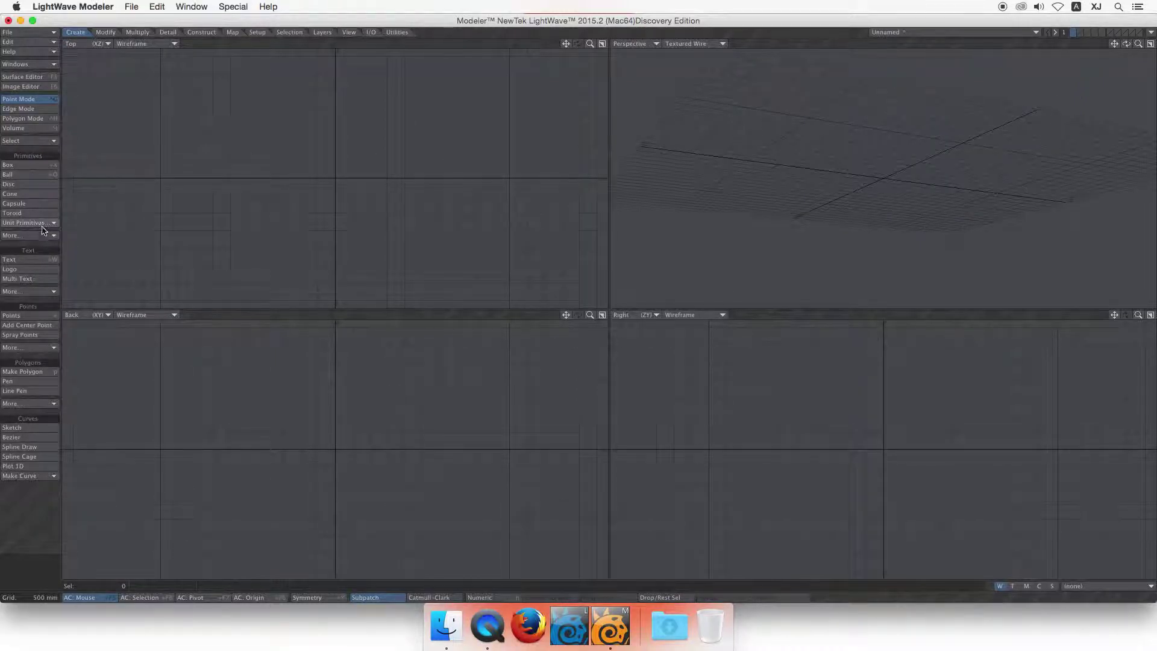
left_click(48, 235)
left_click(49, 235)
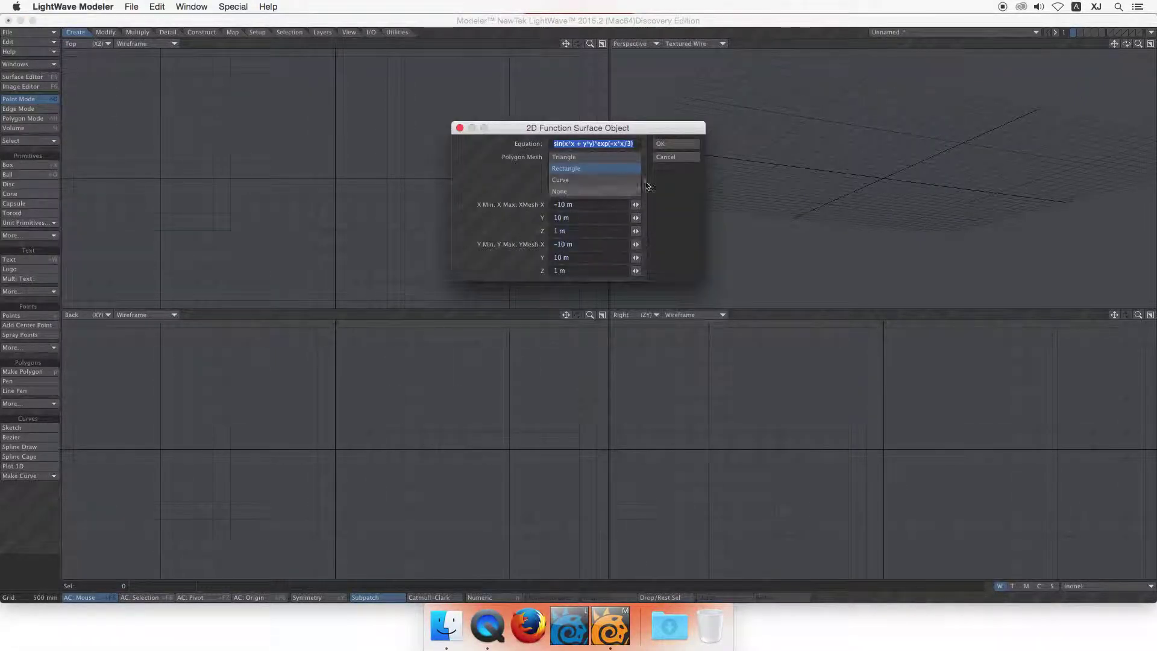
left_click(618, 179)
left_click(671, 144)
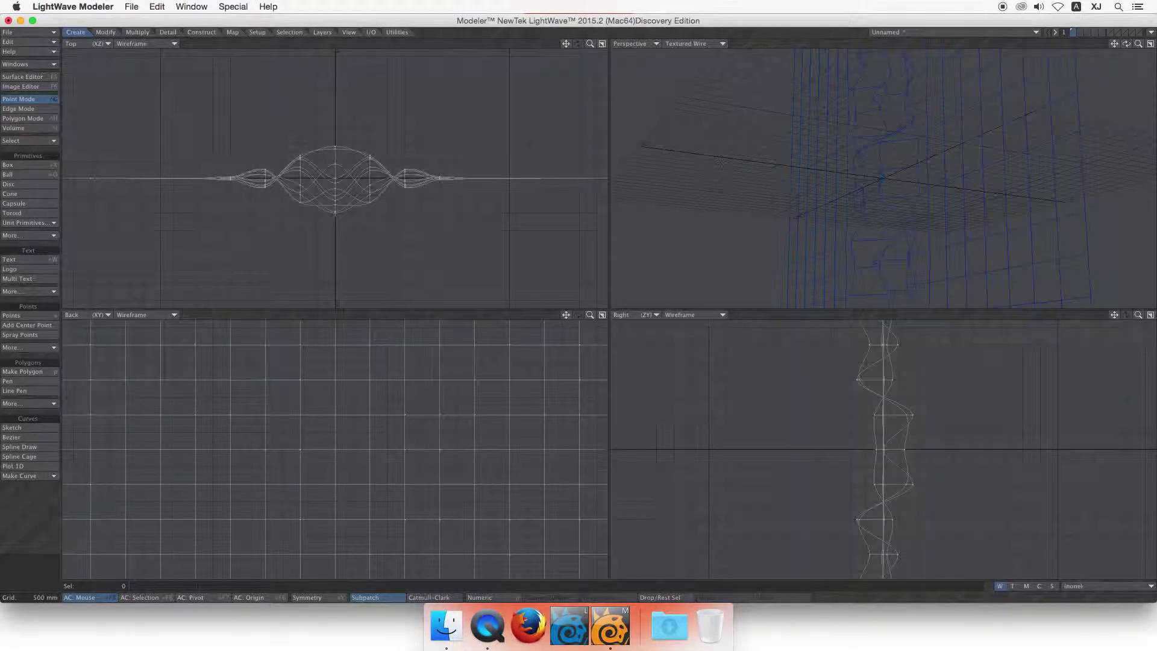
left_click(886, 136)
mouse_move(1125, 43)
left_mouse_down()
mouse_move(1084, 54)
mouse_move(1060, 37)
mouse_move(1012, 66)
mouse_move(976, 55)
mouse_move(1125, 46)
left_mouse_up()
- Delete the curve plot and create the 2D function surface with the polygon mesh option None, then inspect its points
key("slash")
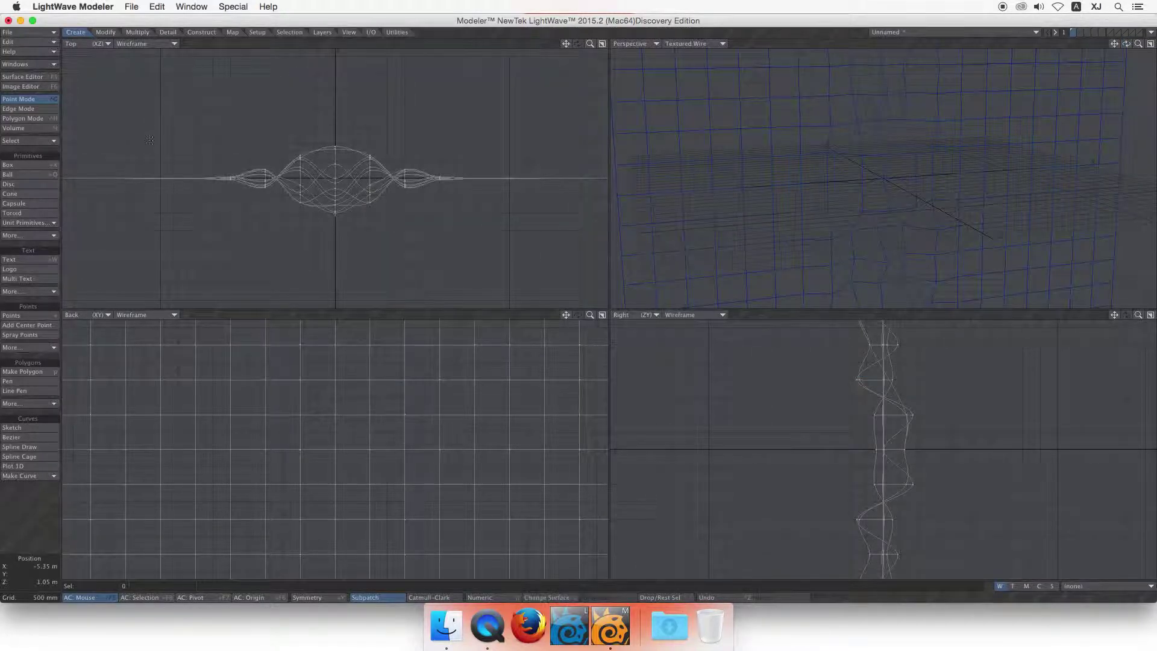
key("Delete")
left_click(12, 236)
left_click(24, 239)
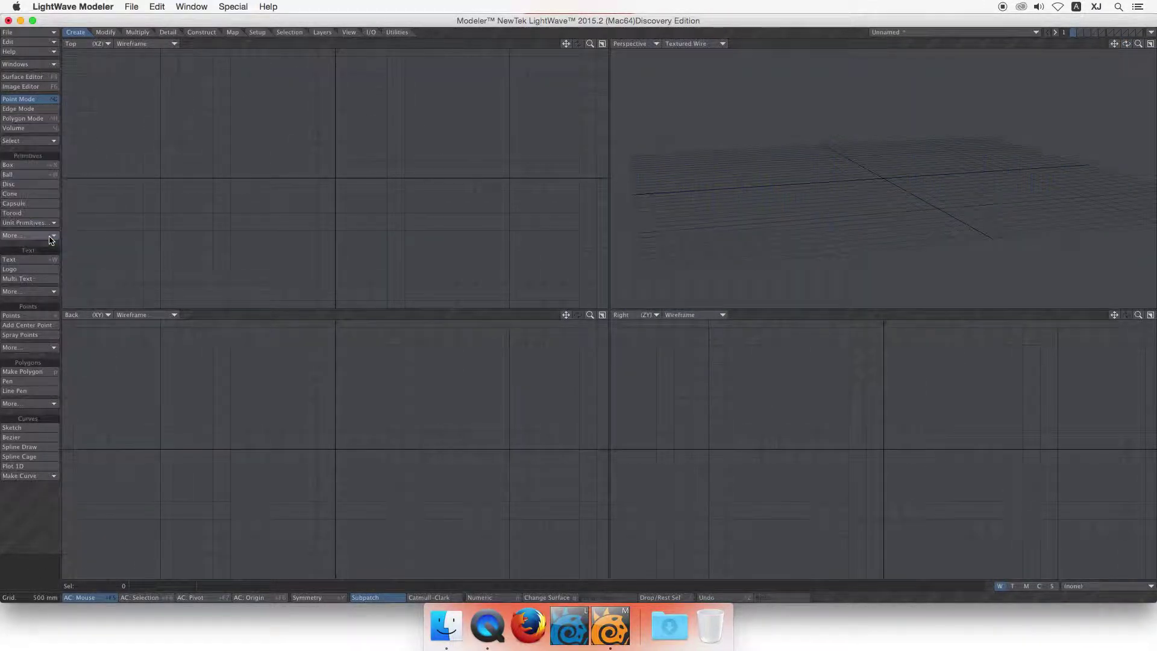
left_click(593, 157)
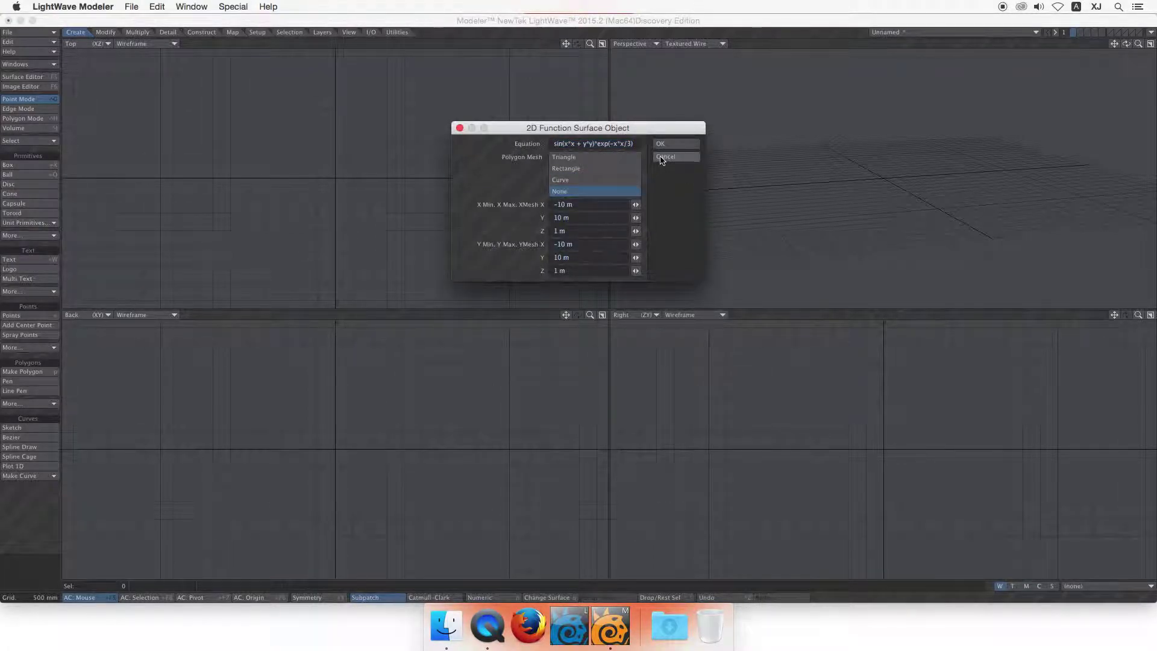
left_click(675, 143)
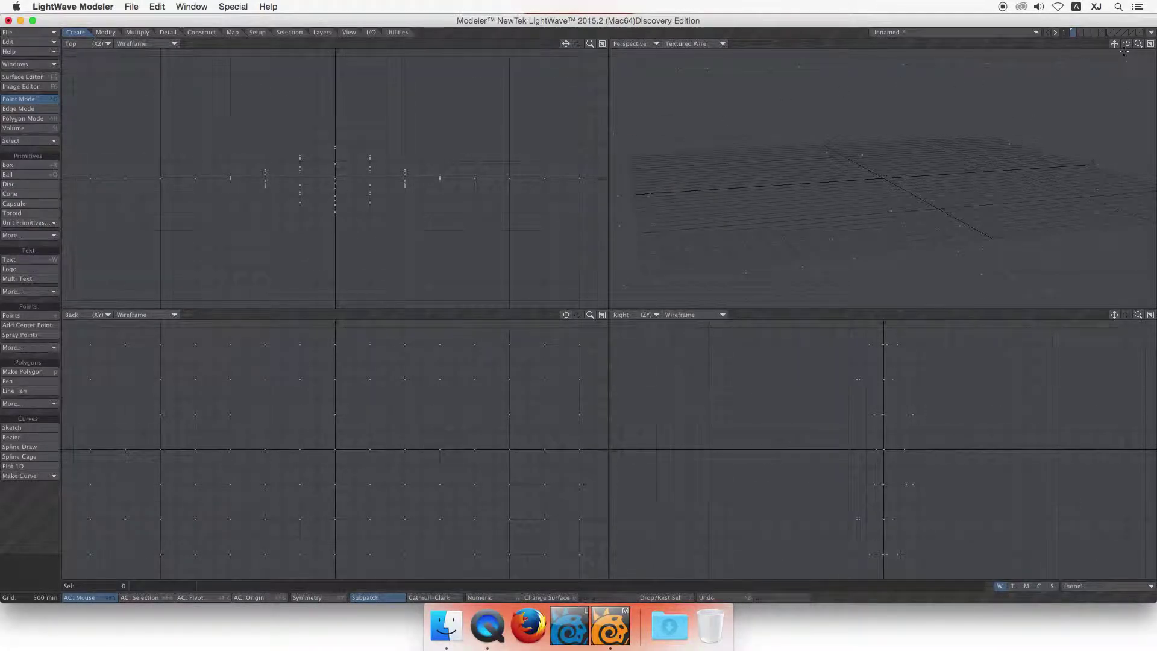
left_click_drag(1126, 44, 1149, 44)
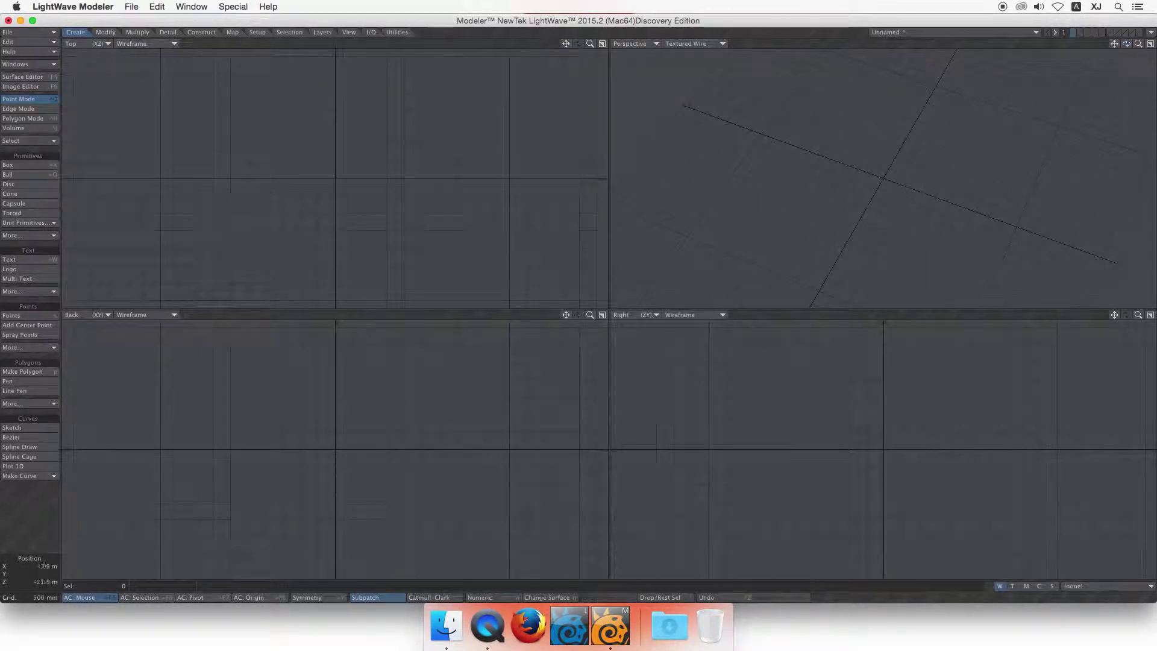
- Examine the default equation in the 2D function surface settings without creating another plot
left_click(35, 236)
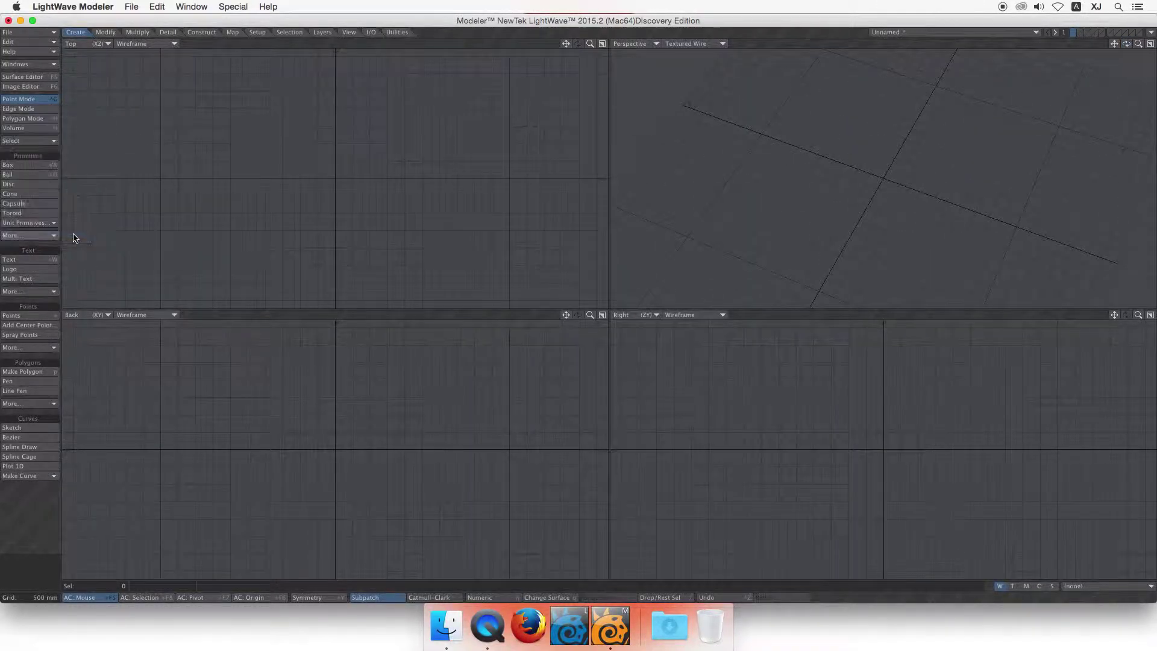
left_click(74, 234)
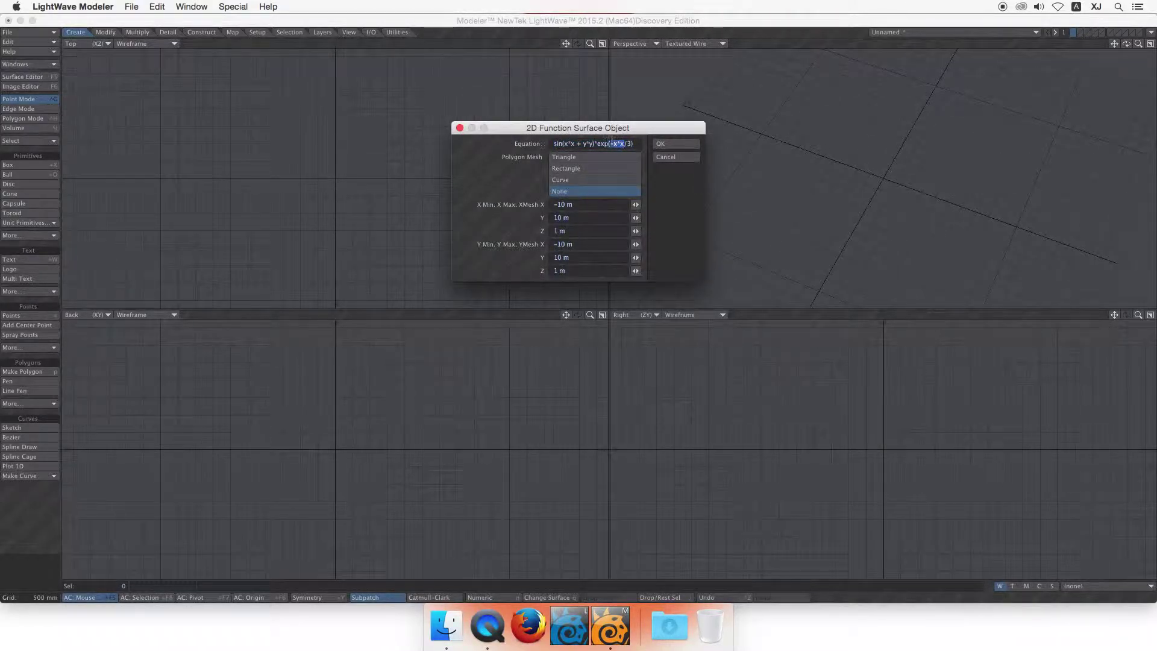
left_click_drag(613, 142, 550, 145)
left_click_drag(638, 143, 441, 140)
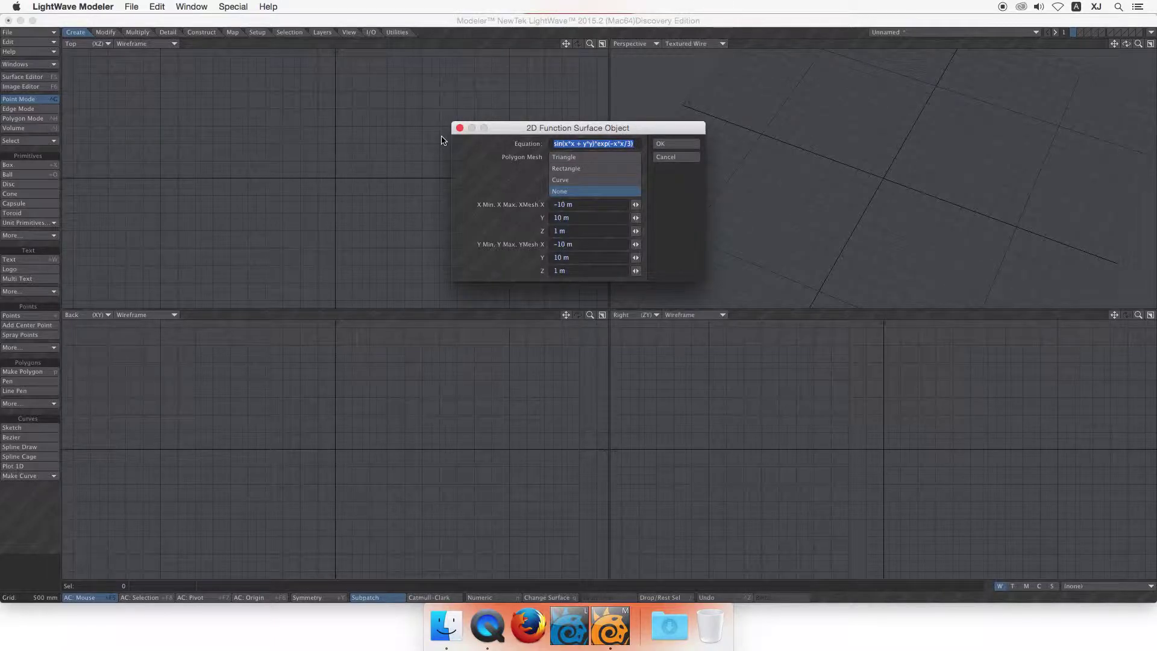
left_click(676, 159)
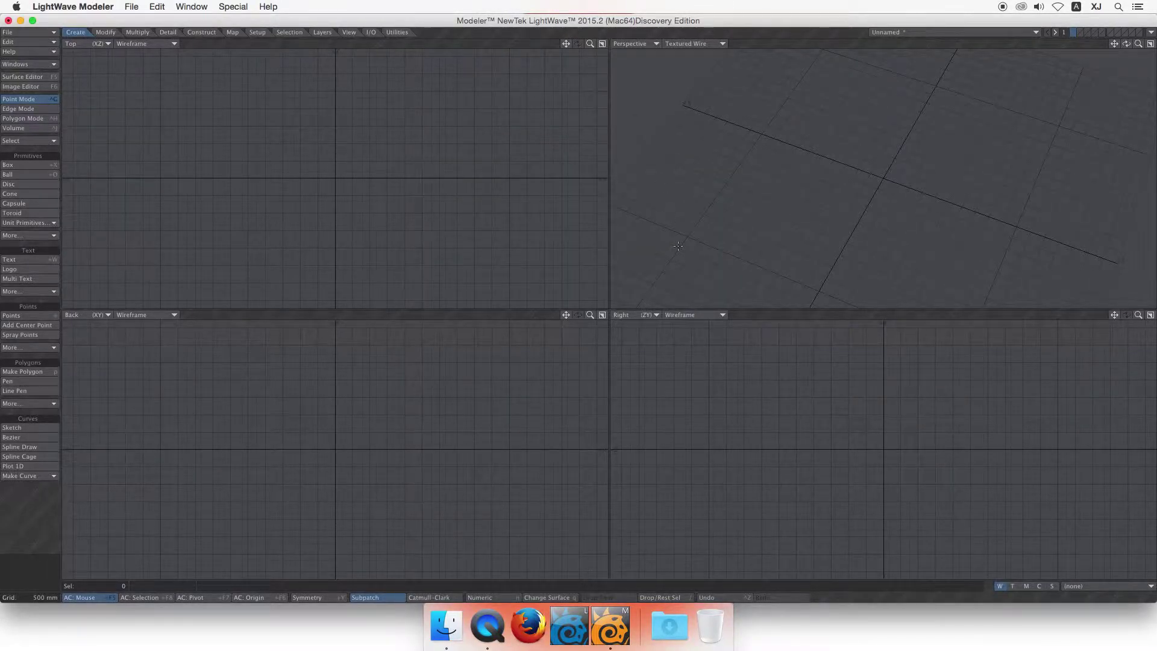